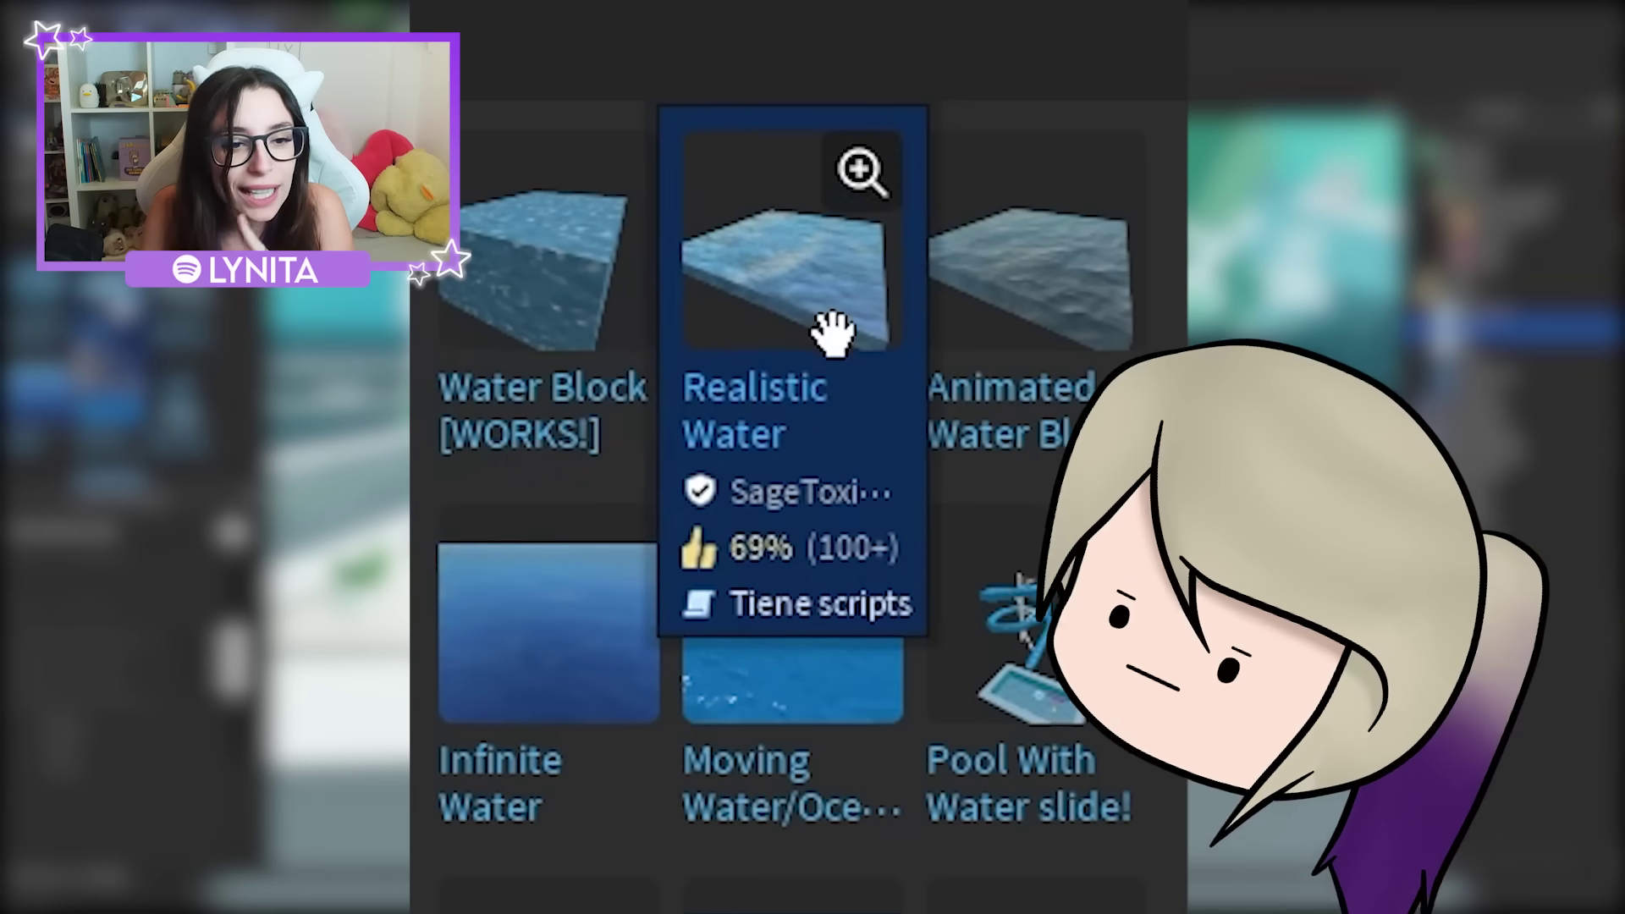
Insert the Water Block model from the toolbox and move it across the Brookhaven map
{"action": "left_click", "coordinate": [487, 288]}
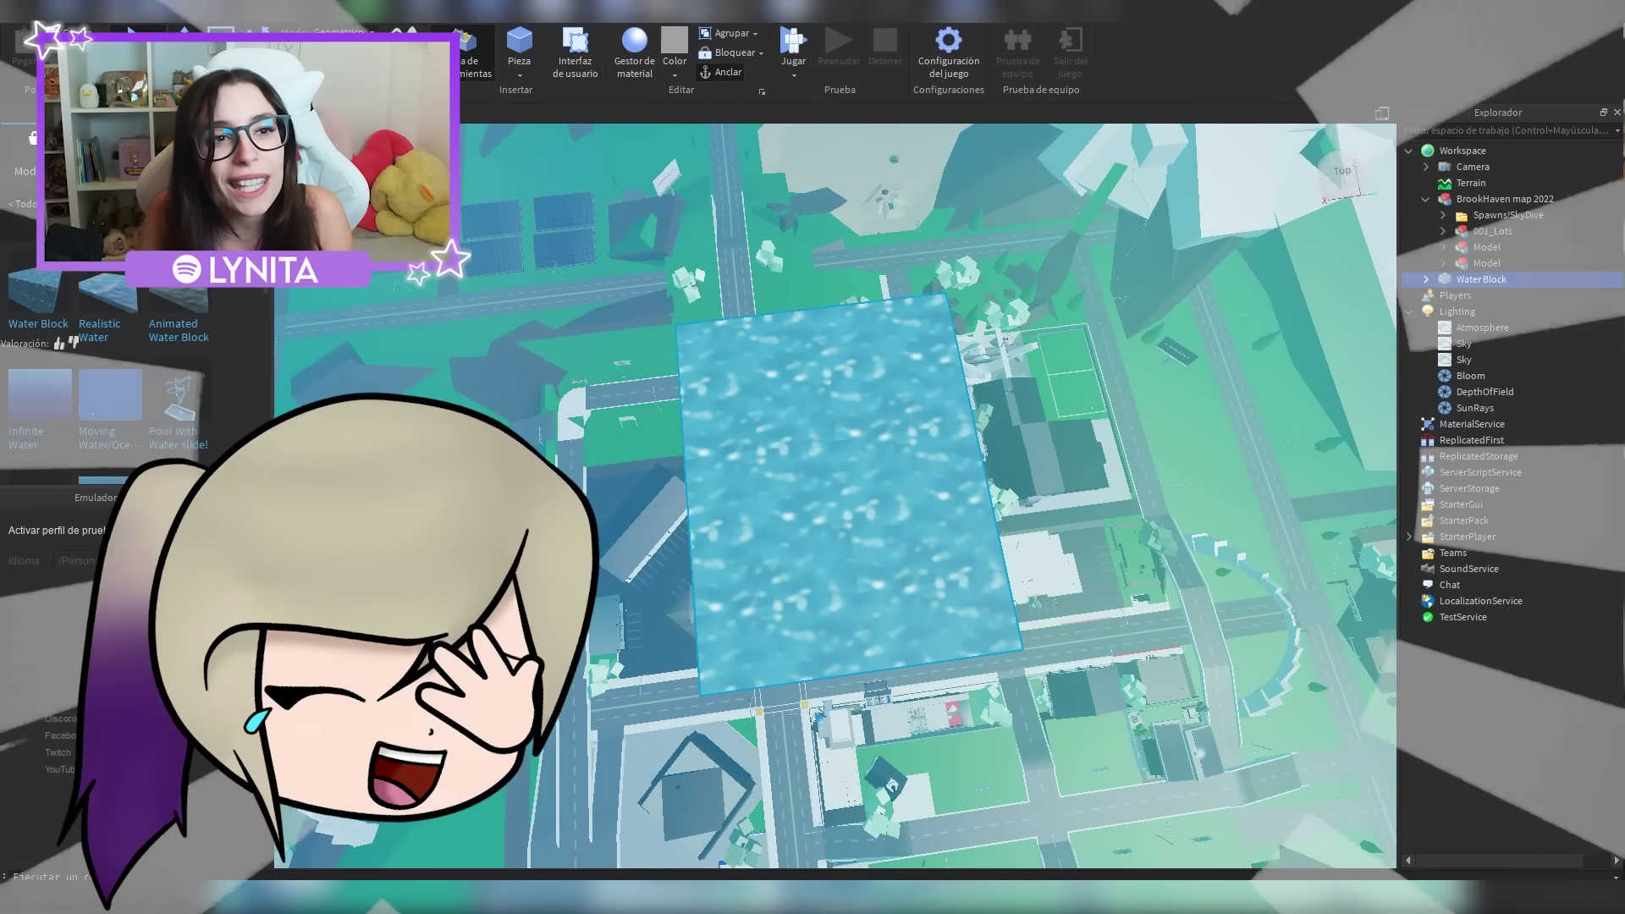
{"action": "key", "text": "ctrl+2"}
{"action": "left_click_drag", "start_coordinate": [808, 388], "coordinate": [959, 234]}
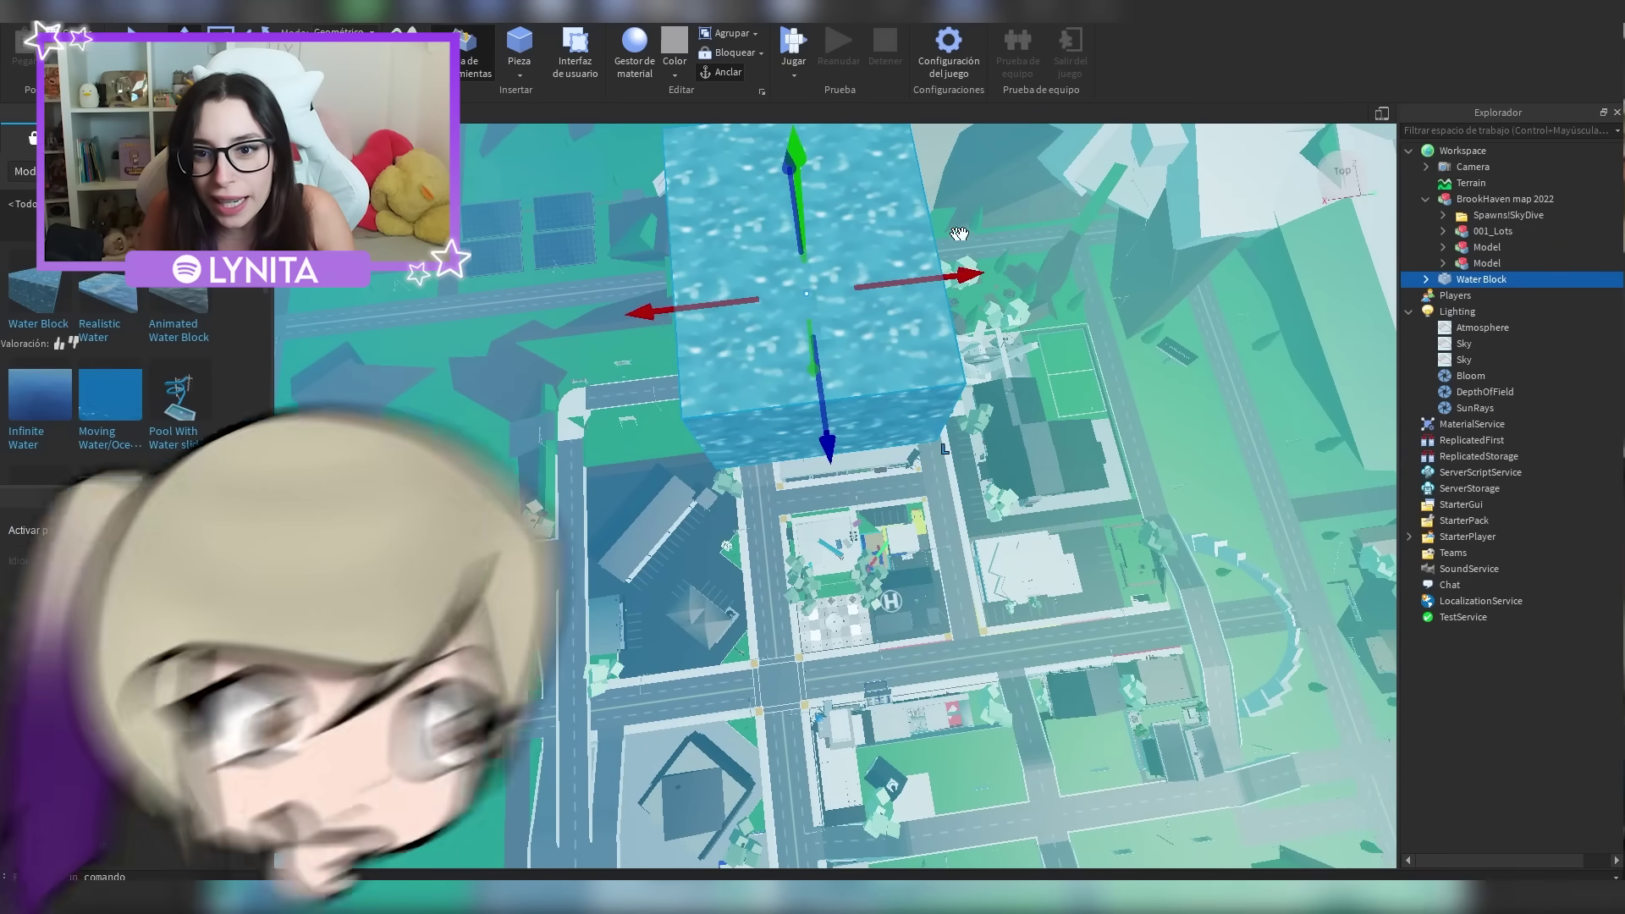
{"action": "right_click_drag", "start_coordinate": [959, 233], "coordinate": [985, 233]}
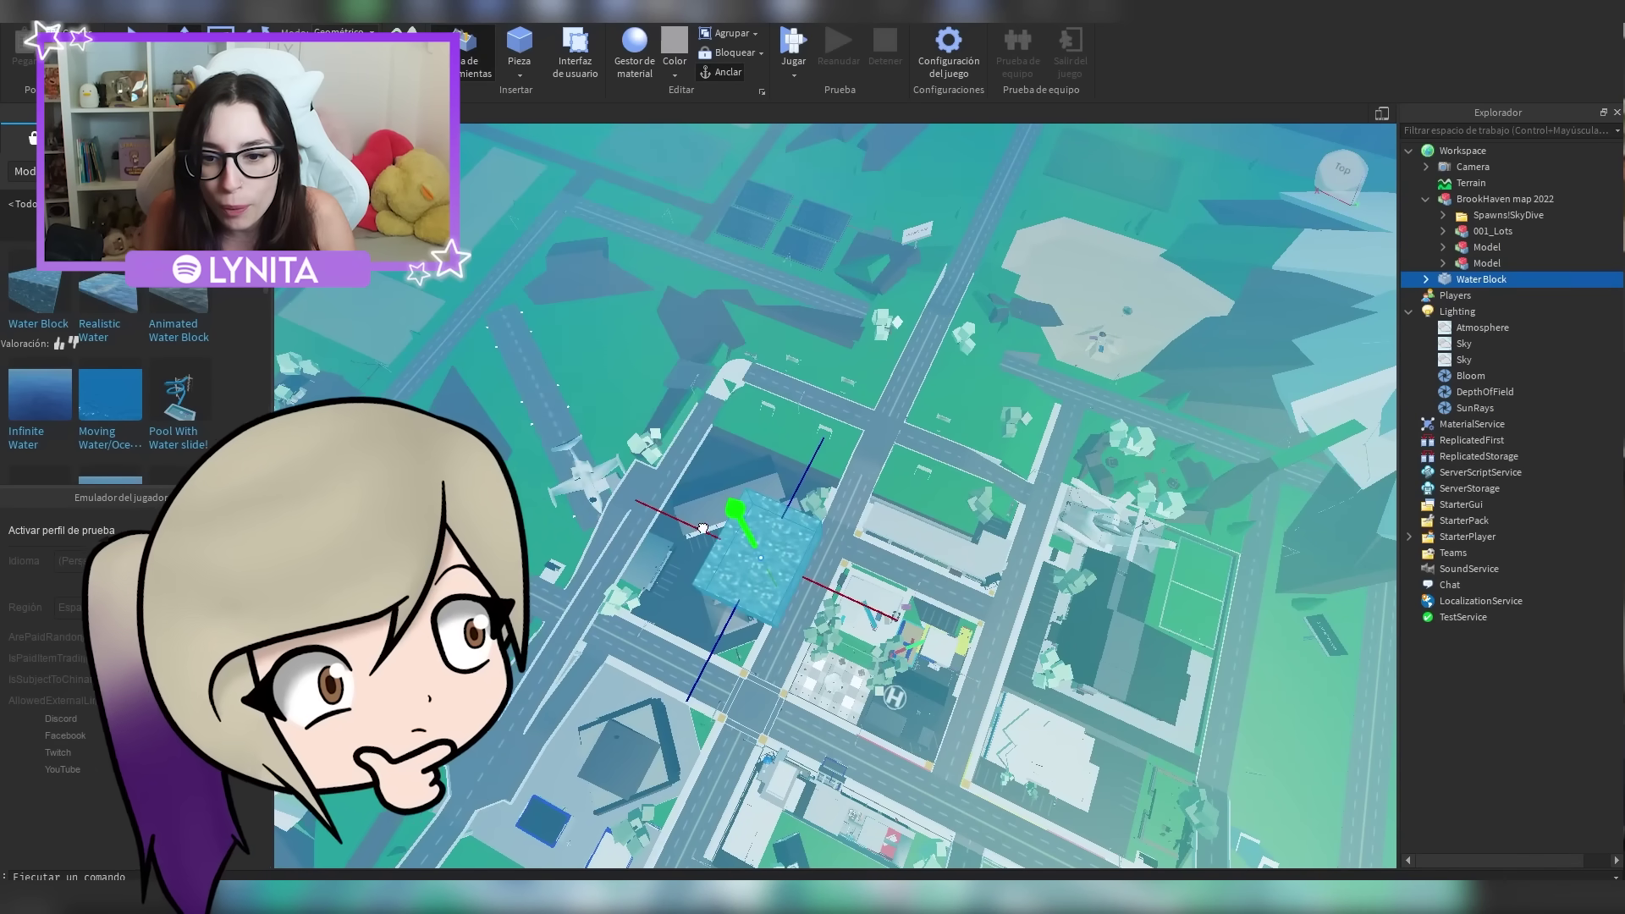
Place the water block at street level and enlarge it until it floods the Brookhaven city area
{"action": "right_click_drag", "start_coordinate": [820, 747], "coordinate": [884, 720]}
{"action": "scroll", "coordinate": [851, 724], "scroll_direction": "up", "scroll_amount": 3}
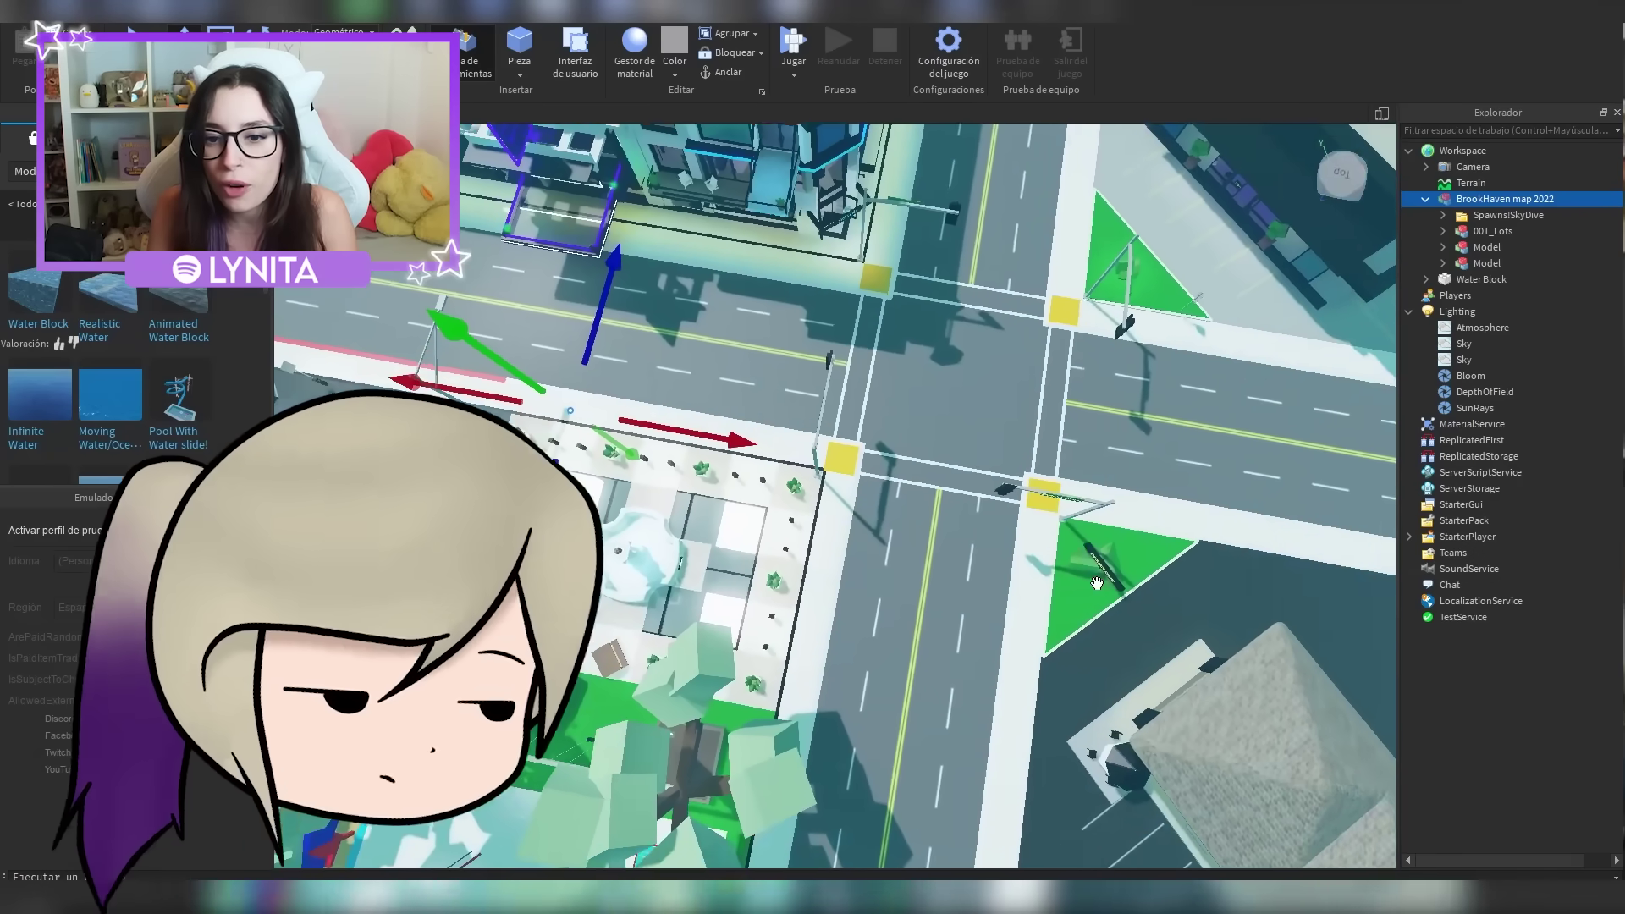
{"action": "scroll", "coordinate": [1097, 585], "scroll_direction": "up", "scroll_amount": 3}
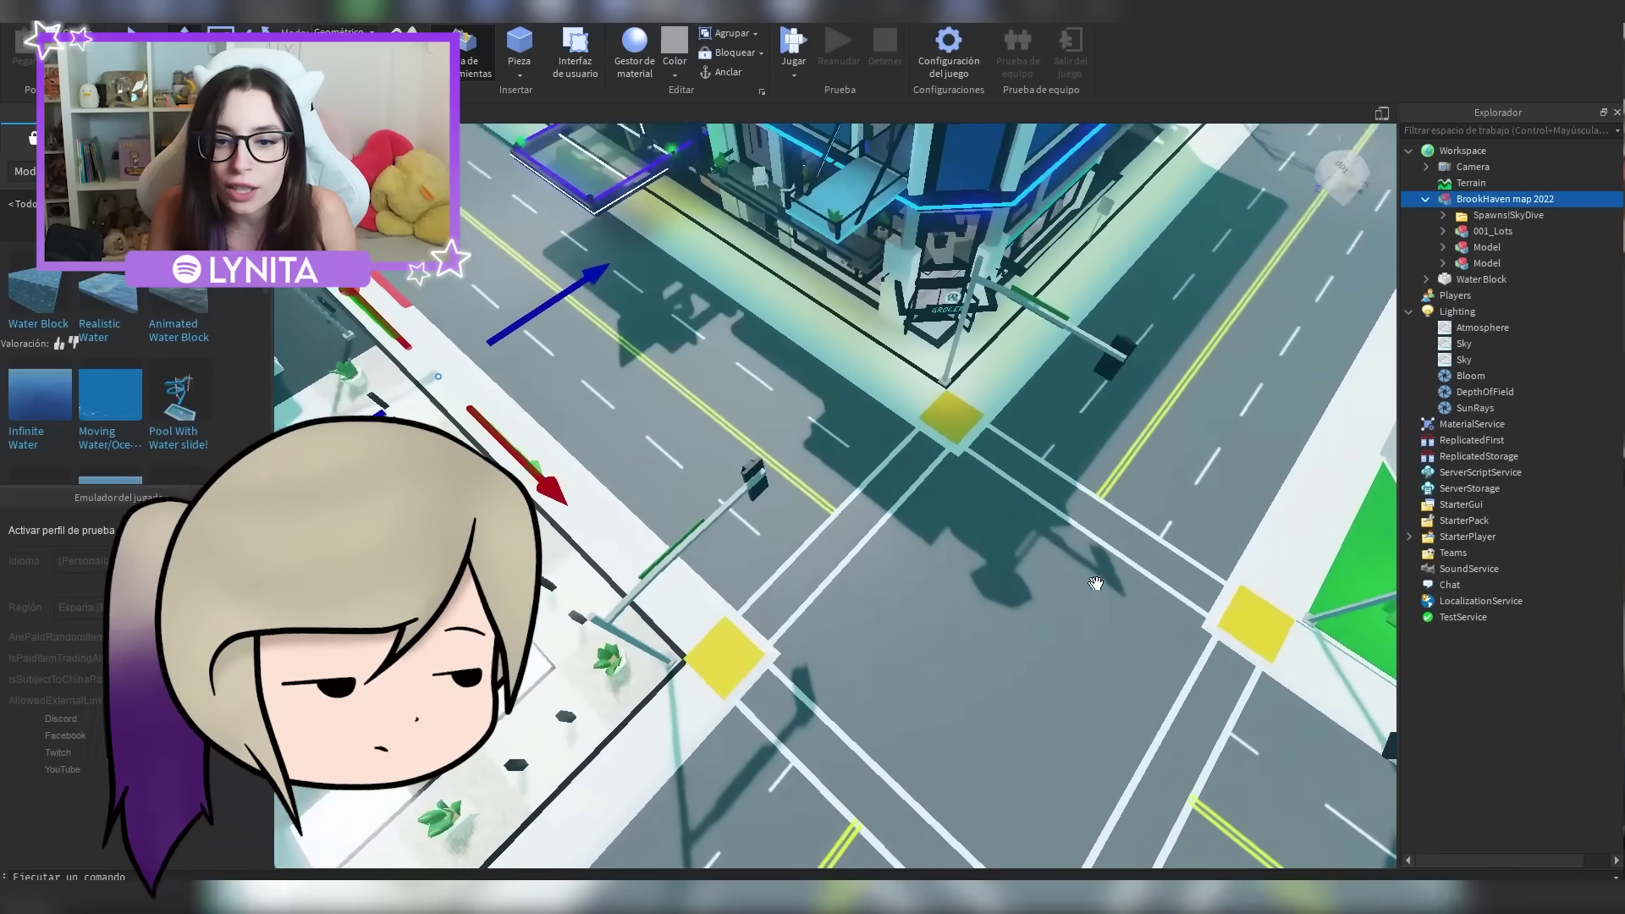
{"action": "right_click_drag", "start_coordinate": [1058, 593], "coordinate": [1097, 584]}
{"action": "scroll", "coordinate": [1097, 584], "scroll_direction": "up", "scroll_amount": 5}
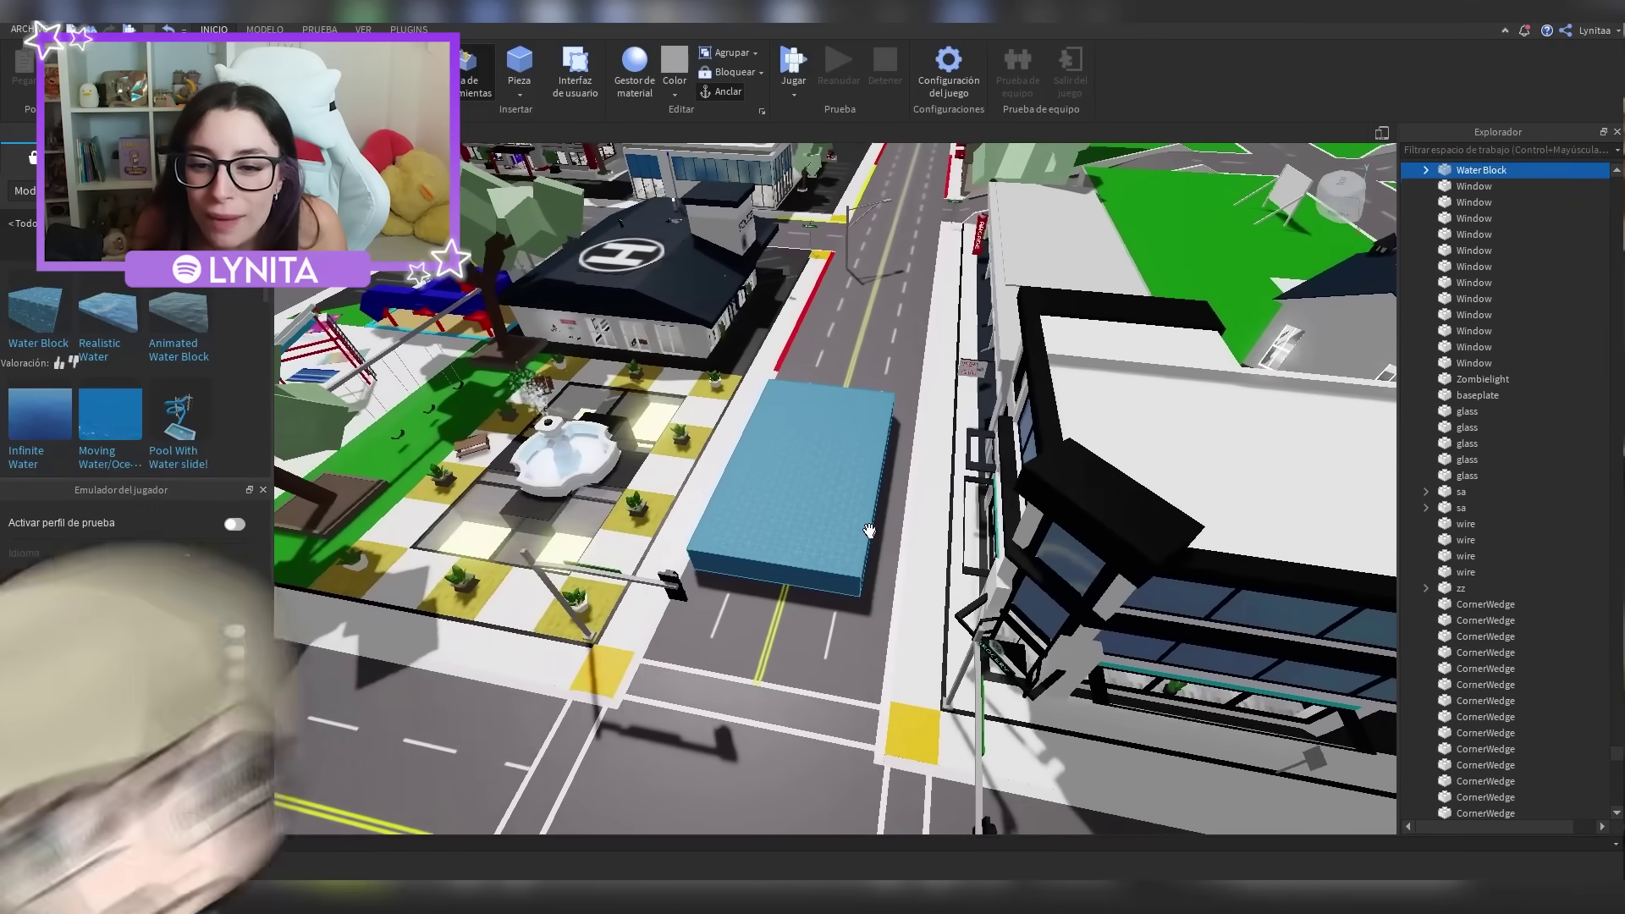
{"action": "left_click", "coordinate": [859, 509]}
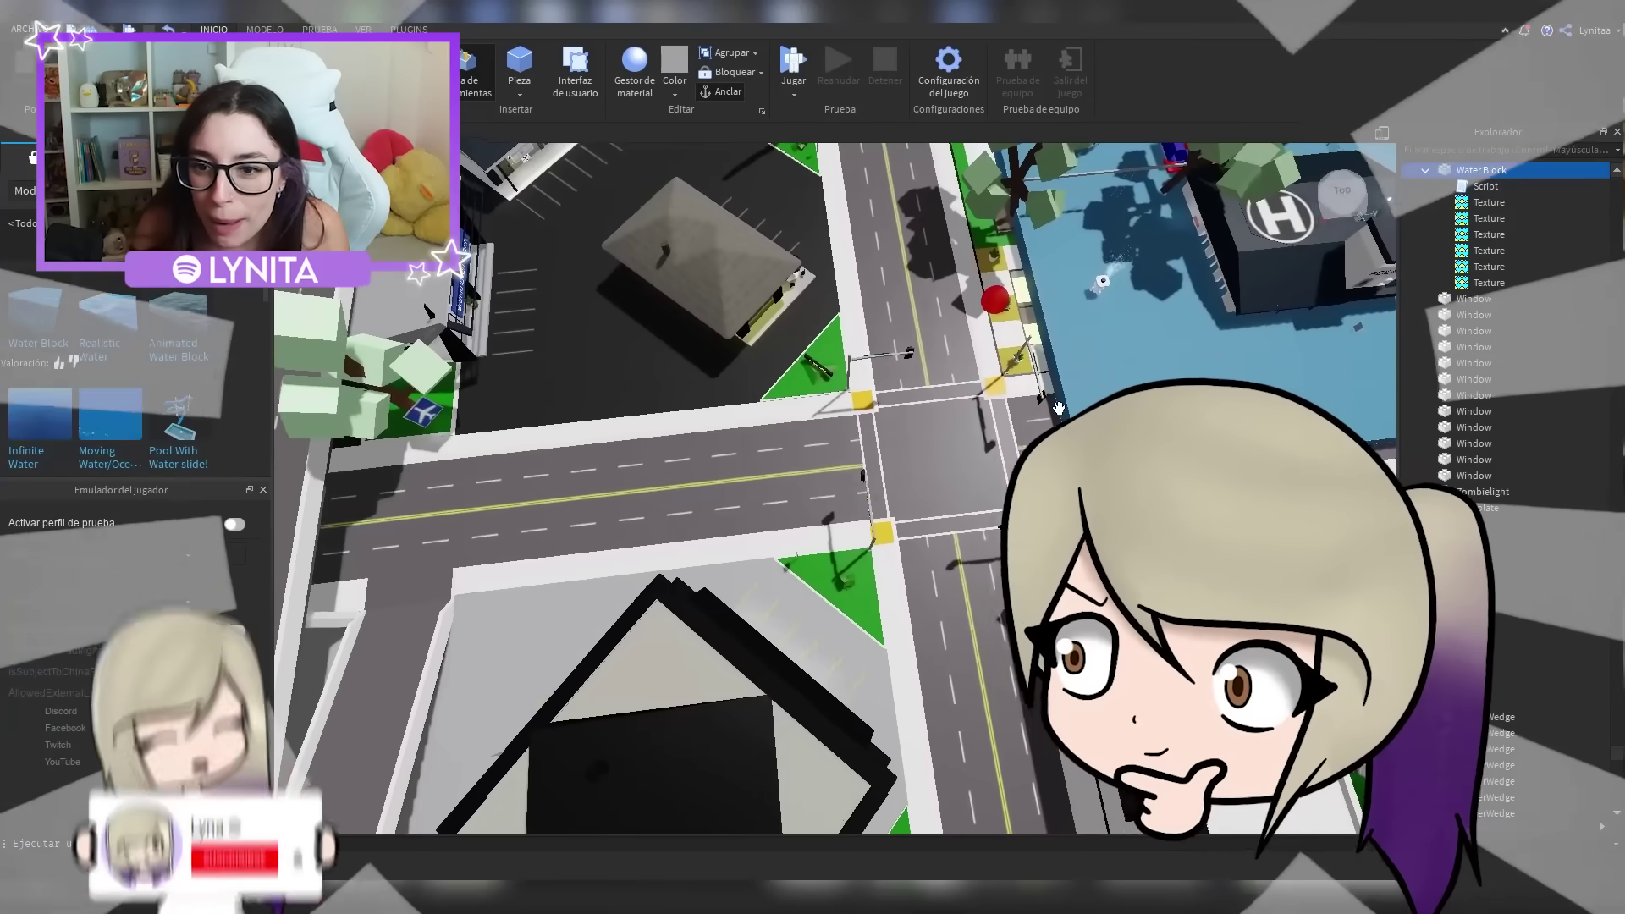
{"action": "scroll", "coordinate": [1058, 409], "scroll_direction": "down", "scroll_amount": 10}
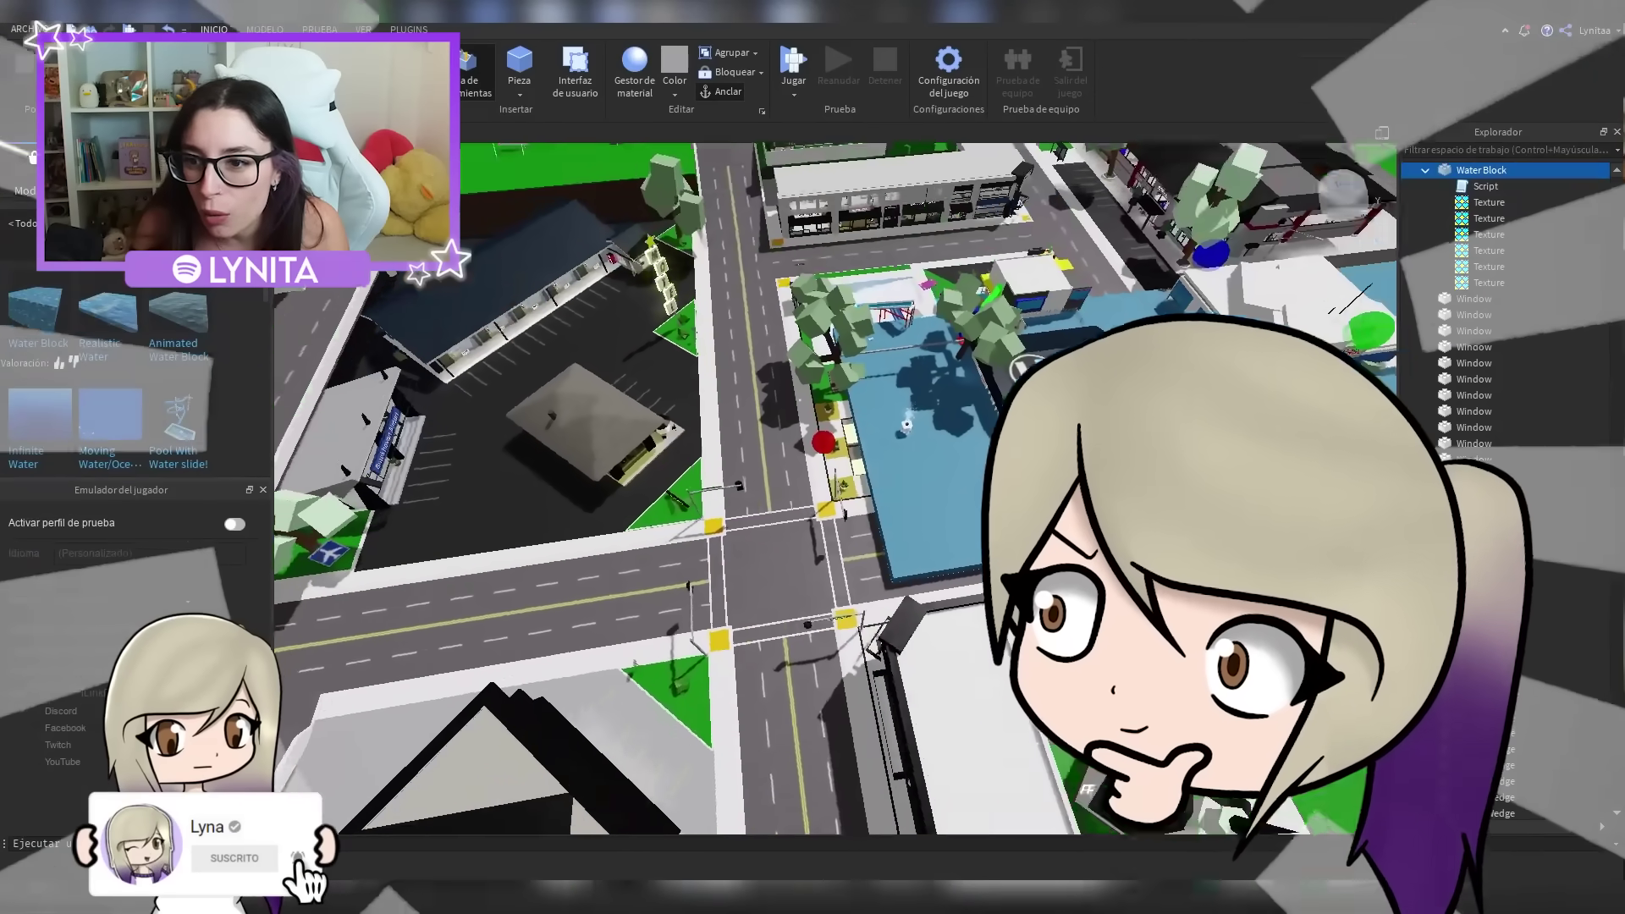
{"action": "scroll", "coordinate": [564, 434], "scroll_direction": "down", "scroll_amount": 5}
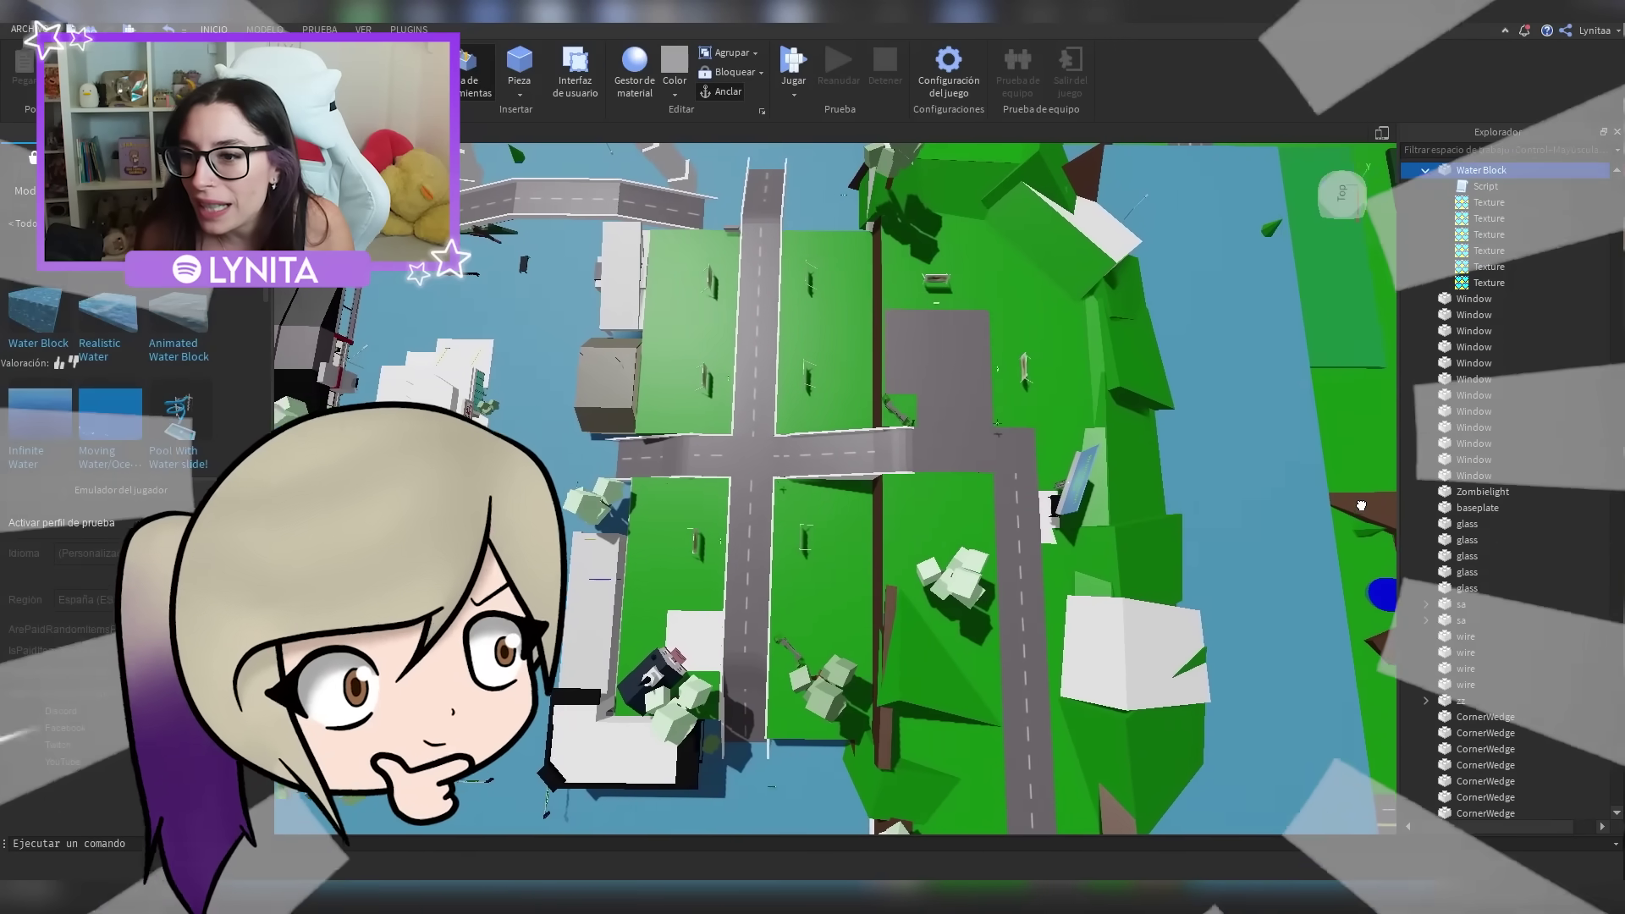
{"action": "scroll", "coordinate": [1362, 505], "scroll_direction": "down", "scroll_amount": 5}
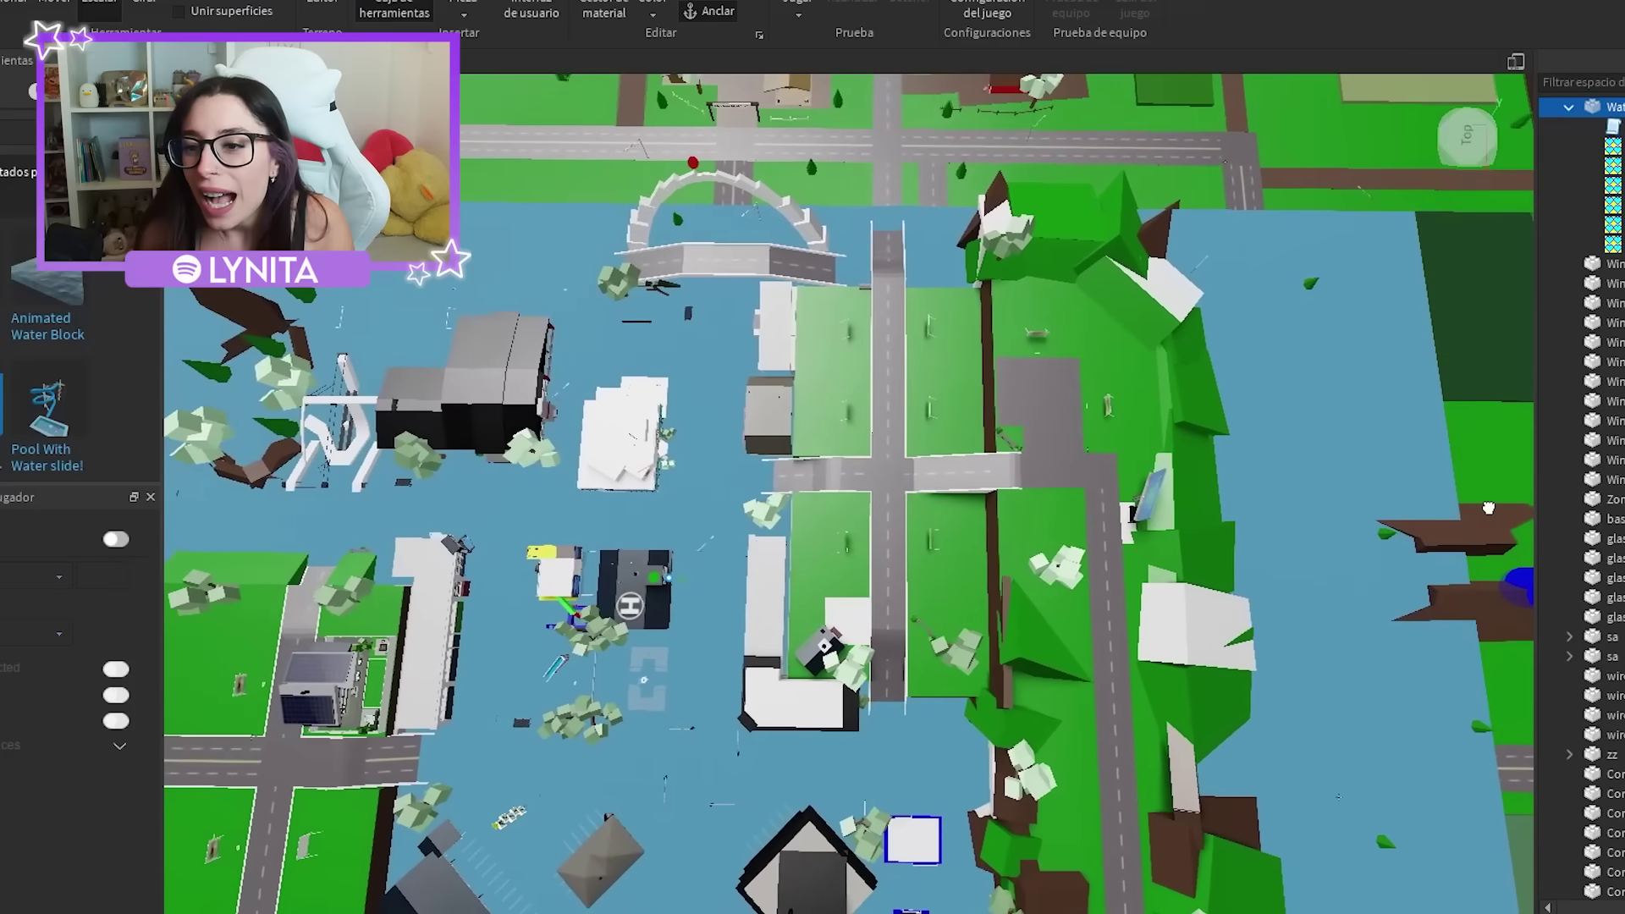
{"action": "right_click_drag", "start_coordinate": [1488, 508], "coordinate": [1474, 474]}
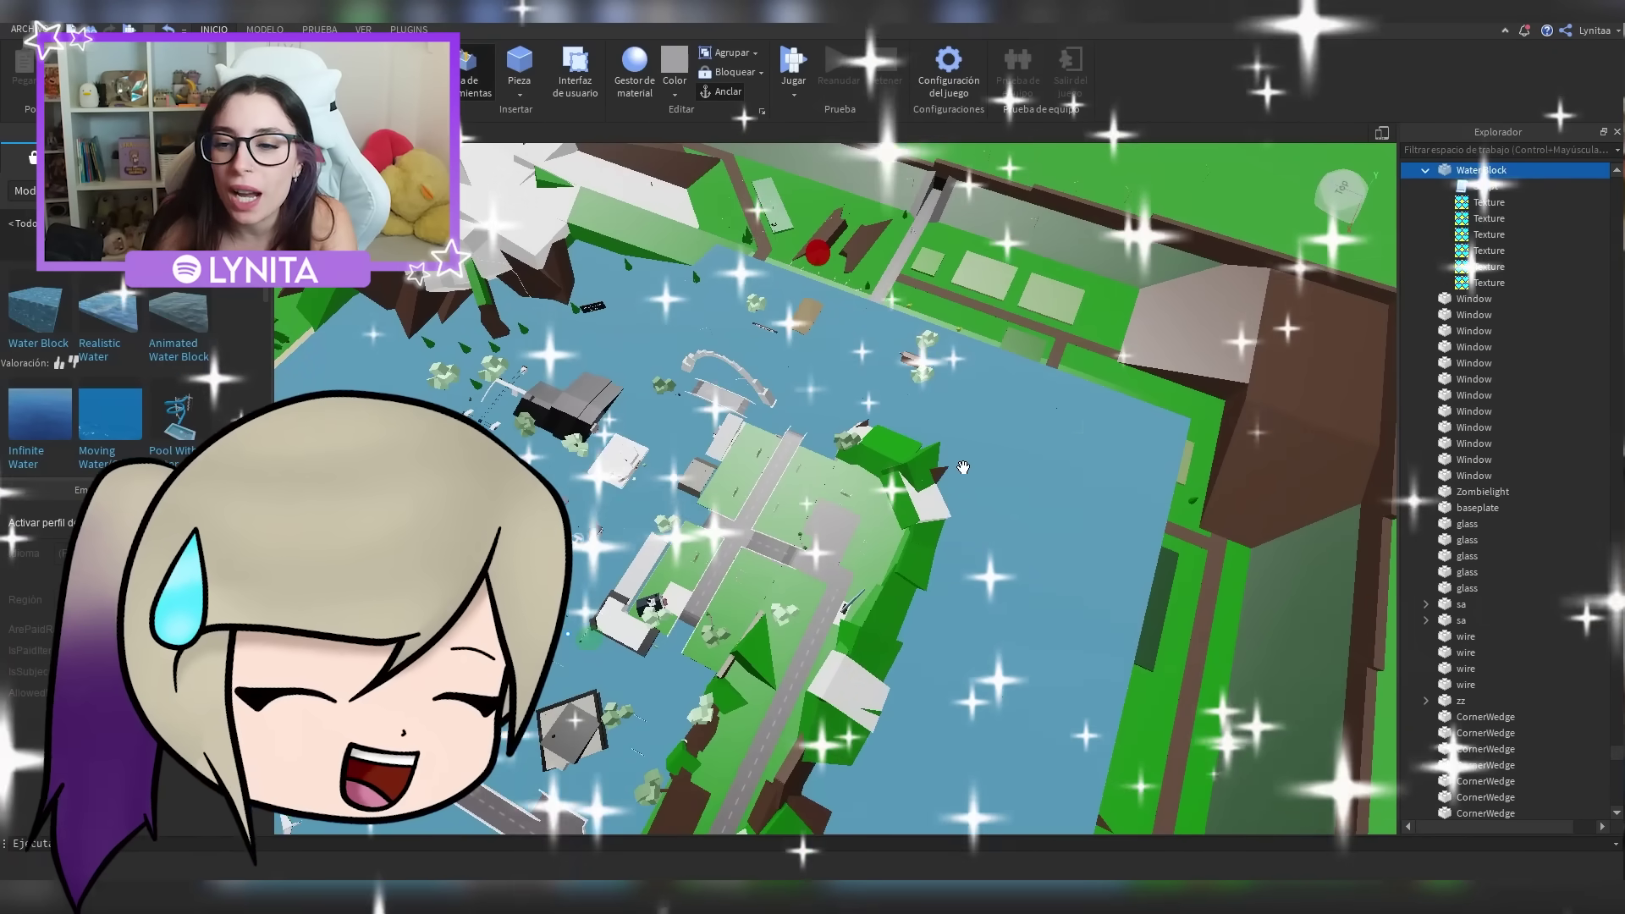
{"action": "right_click_drag", "start_coordinate": [1107, 426], "coordinate": [1007, 423]}
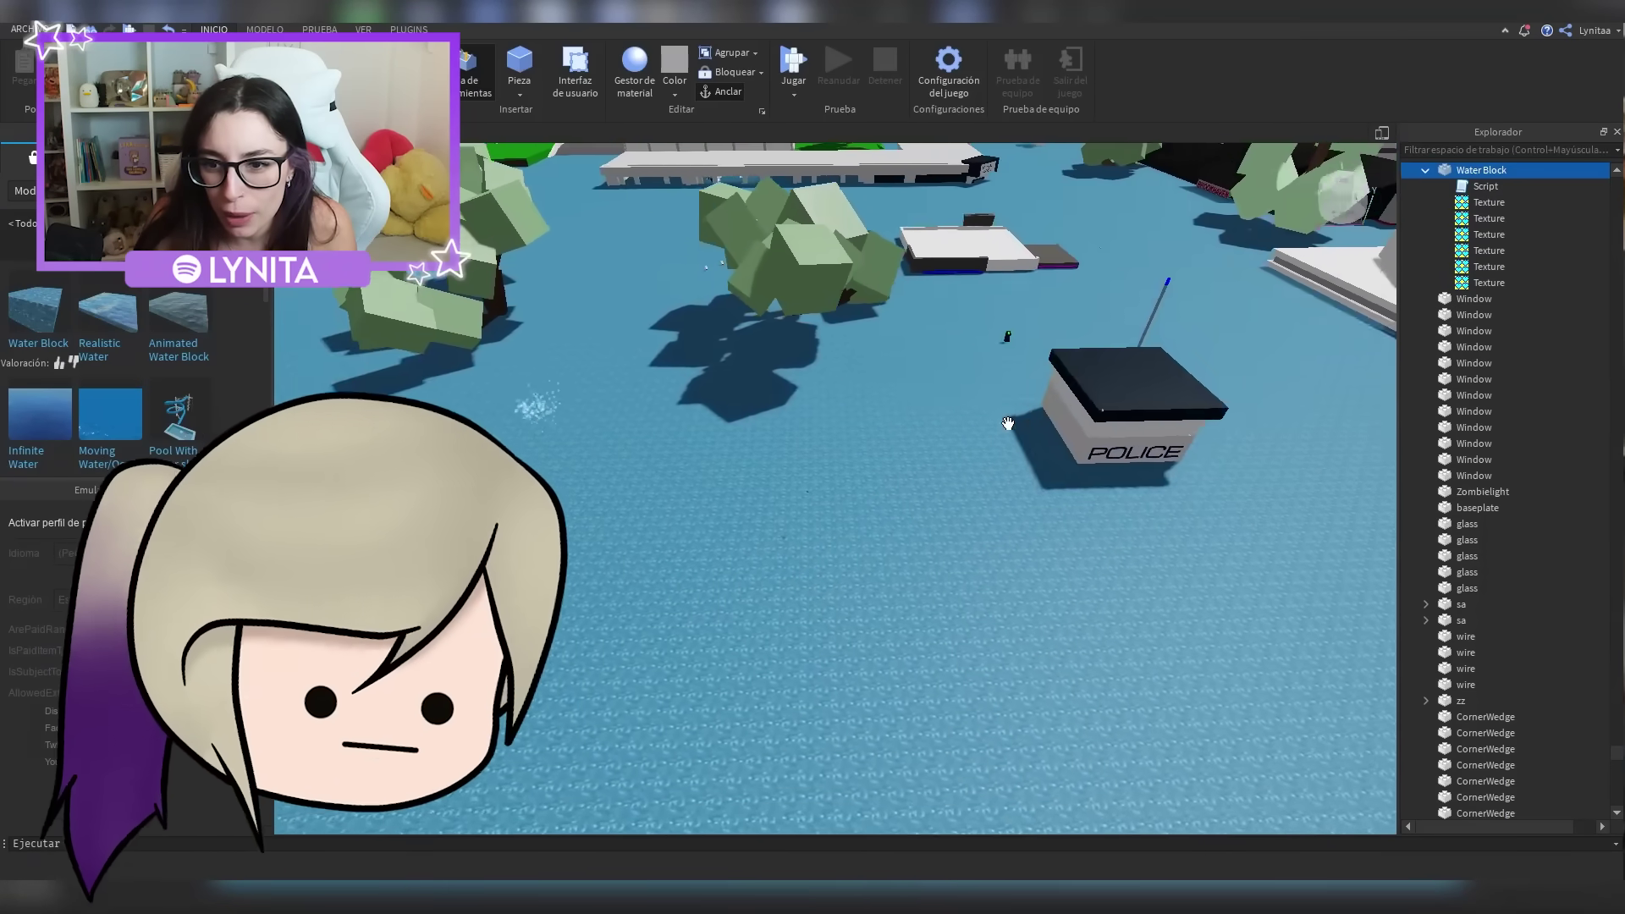
Inspect the water surface around the flooded trees and buildings, and start a playtest
{"action": "right_click_drag", "start_coordinate": [1008, 424], "coordinate": [693, 327]}
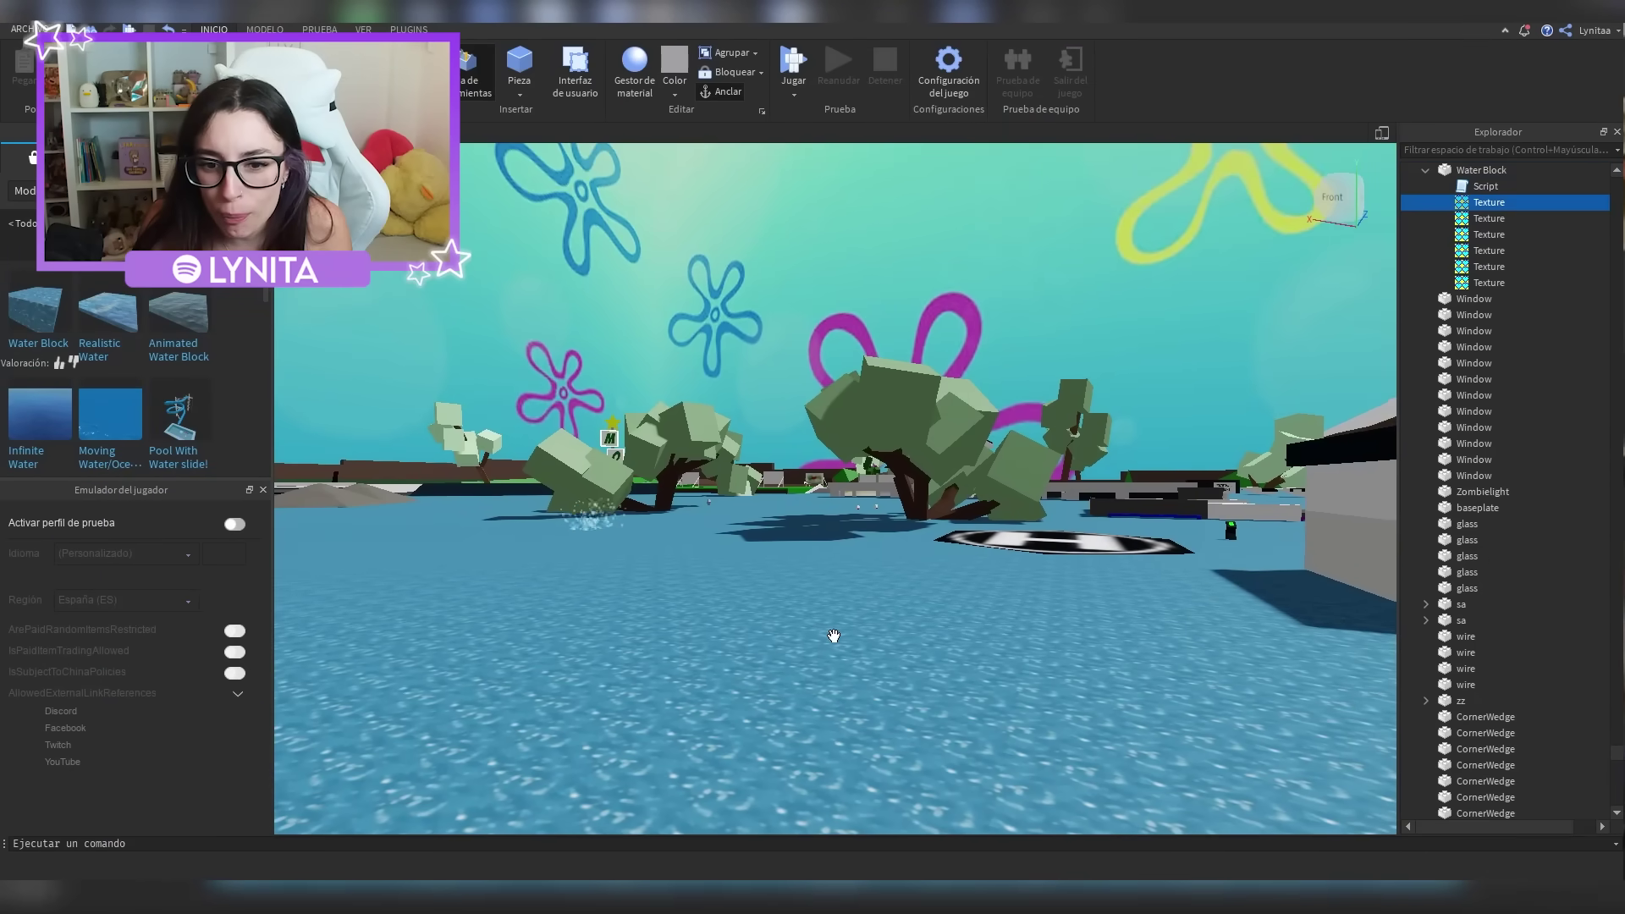
{"action": "key", "text": "Left"}
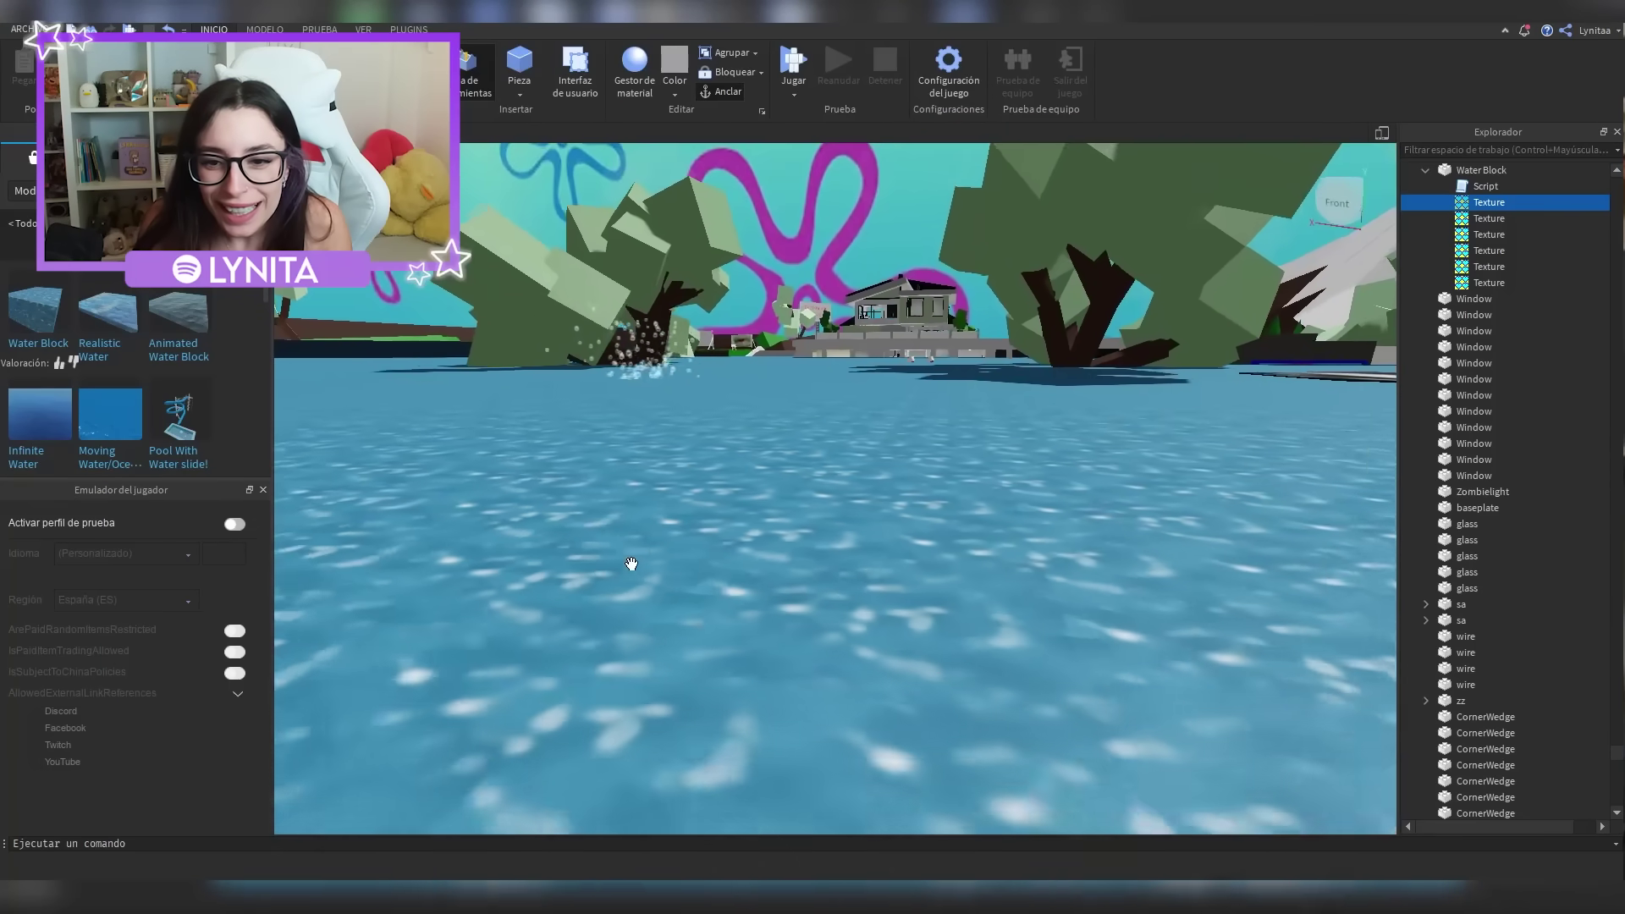
{"action": "key", "text": "Left"}
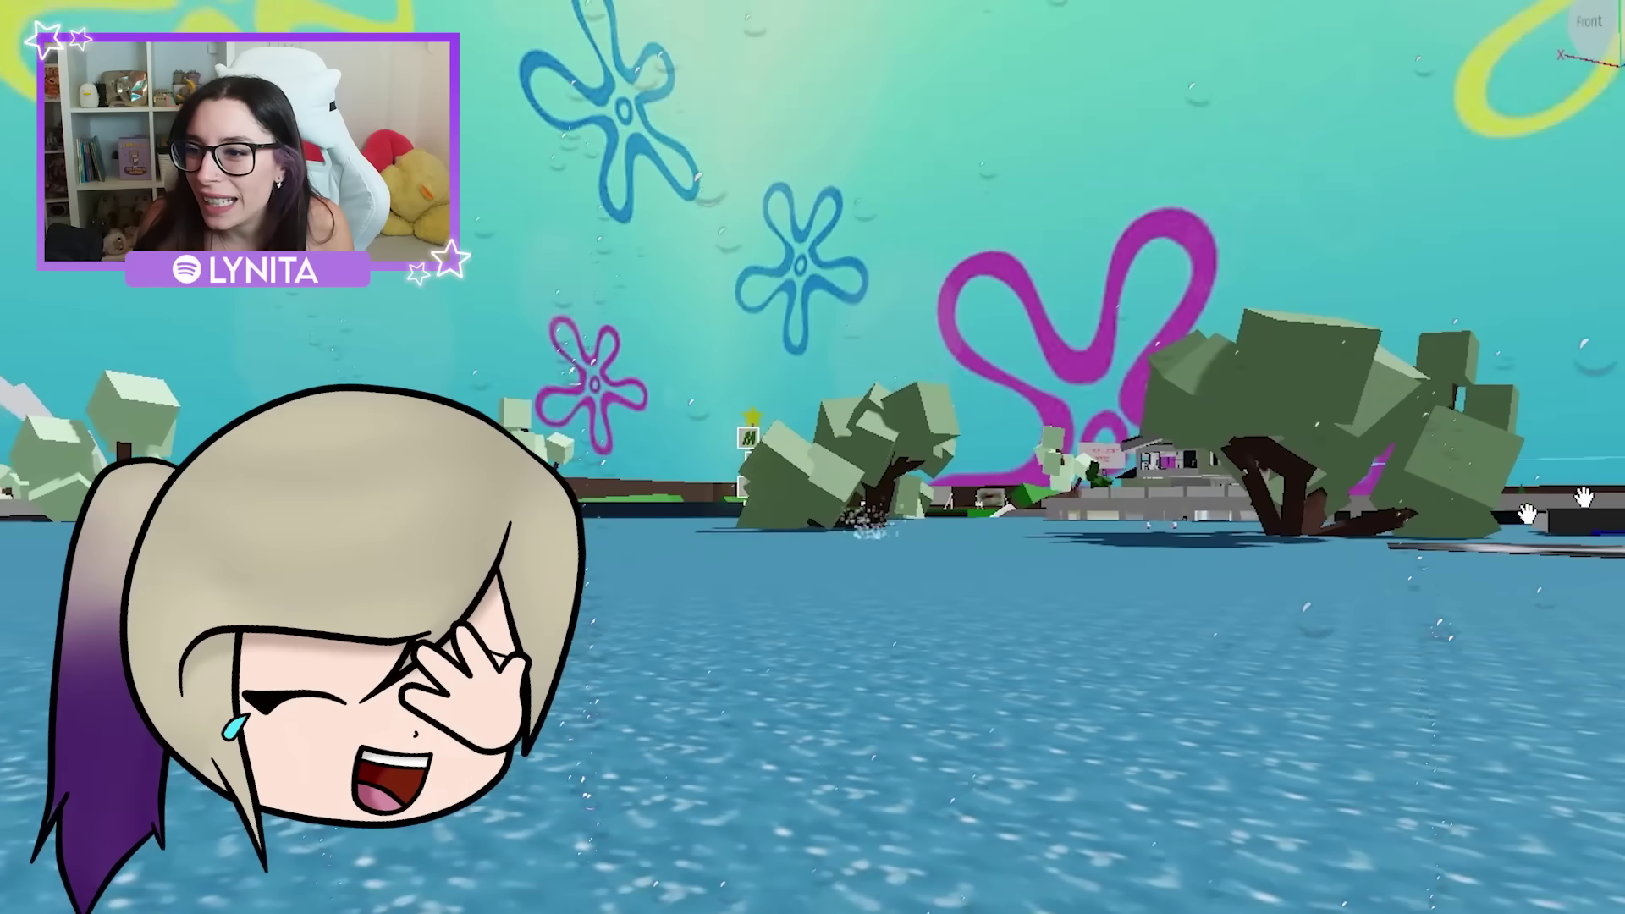
{"action": "key", "text": "f"}
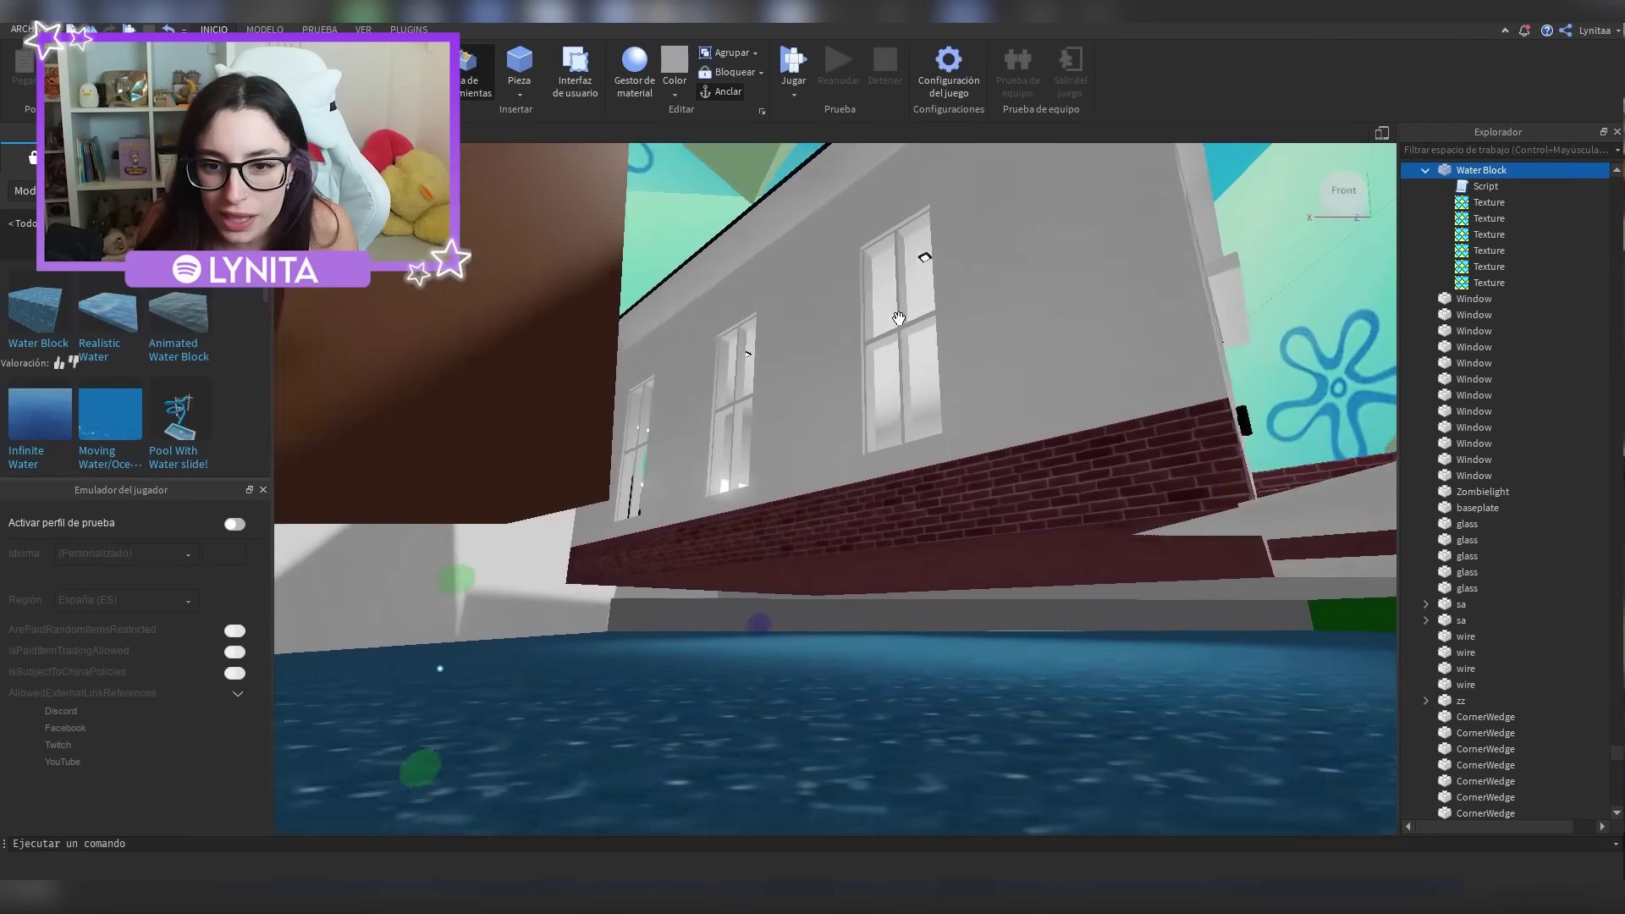
{"action": "right_click_drag", "start_coordinate": [899, 318], "coordinate": [899, 322]}
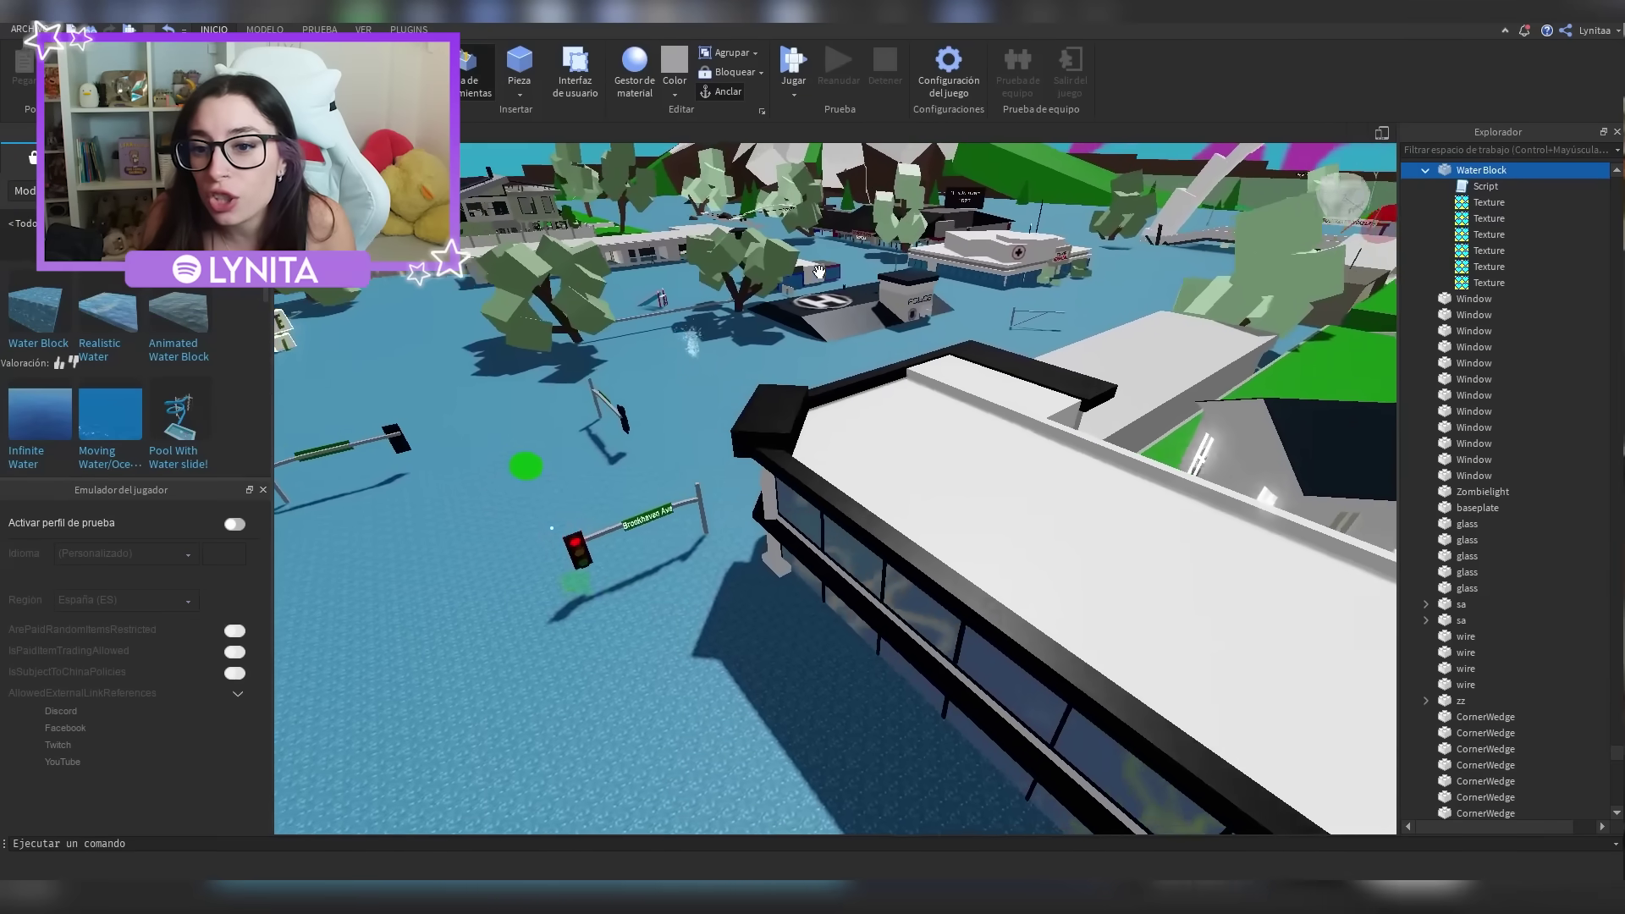
{"action": "key", "text": "w"}
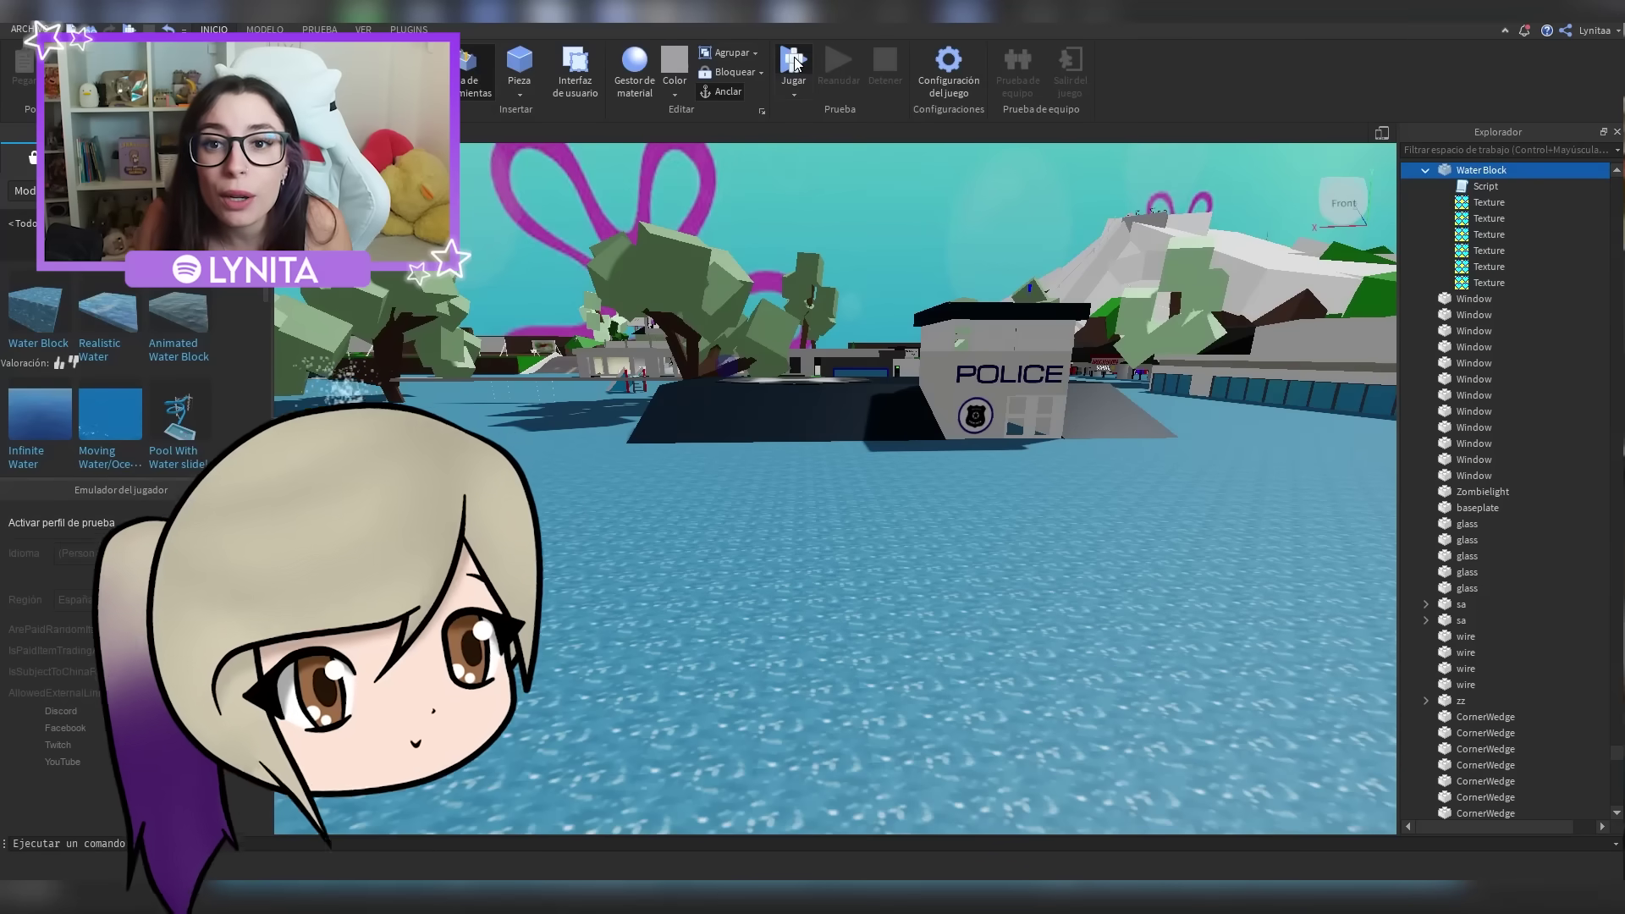
{"action": "left_click", "coordinate": [794, 62]}
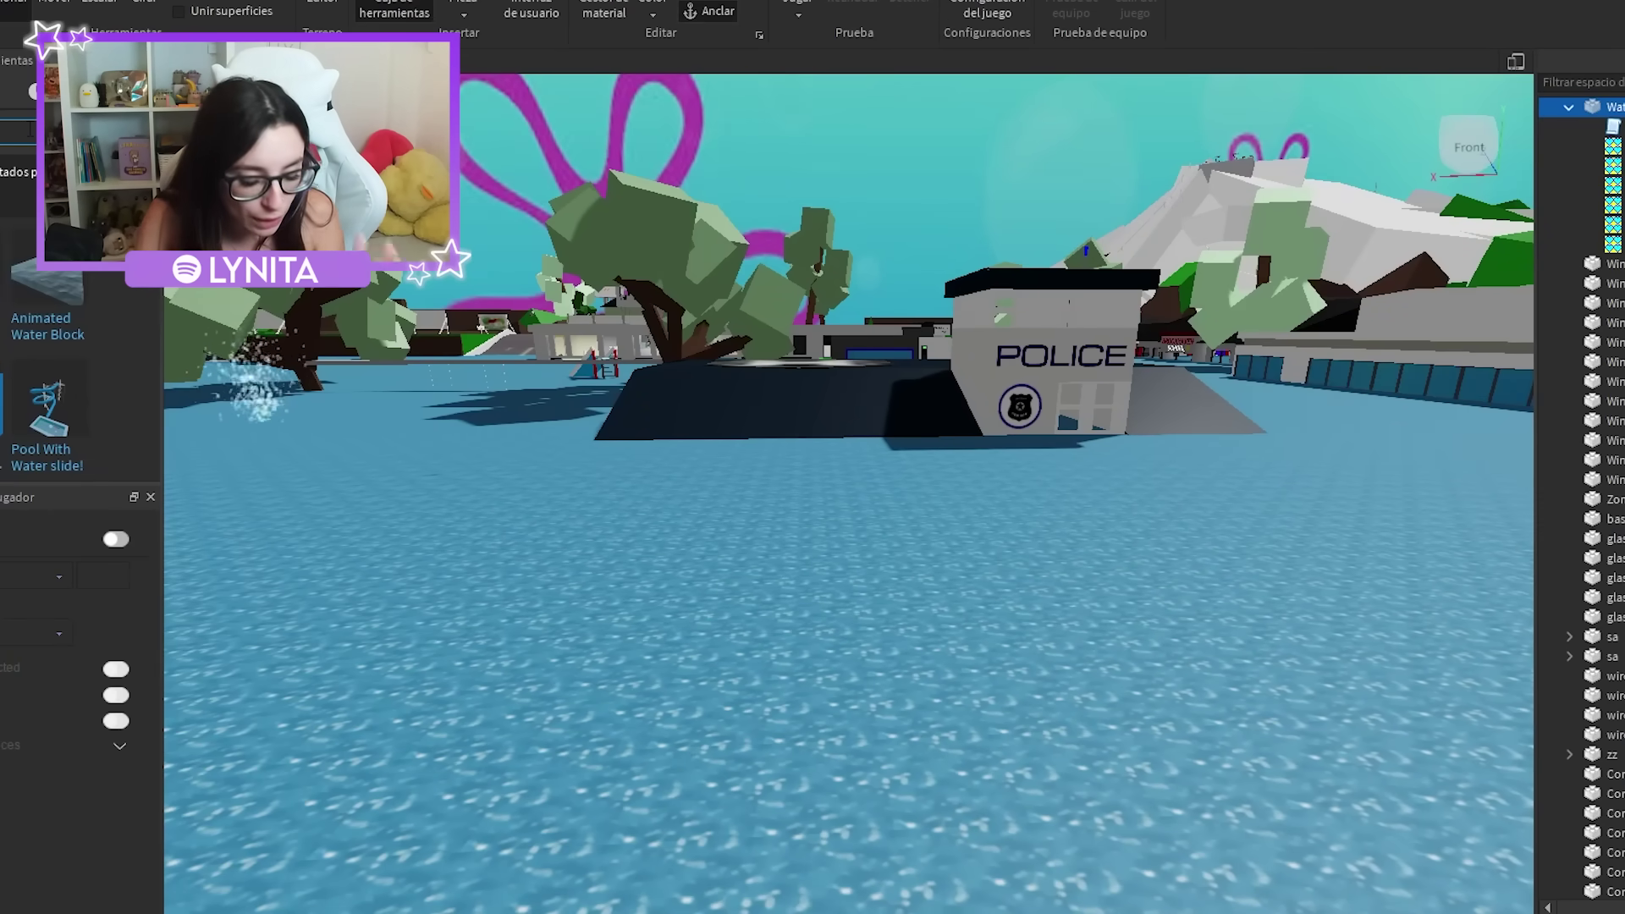
Search the toolbox for "bikini bottom" models and insert Downtown Bikini Bottom into the map
{"action": "type", "text": "bik"}
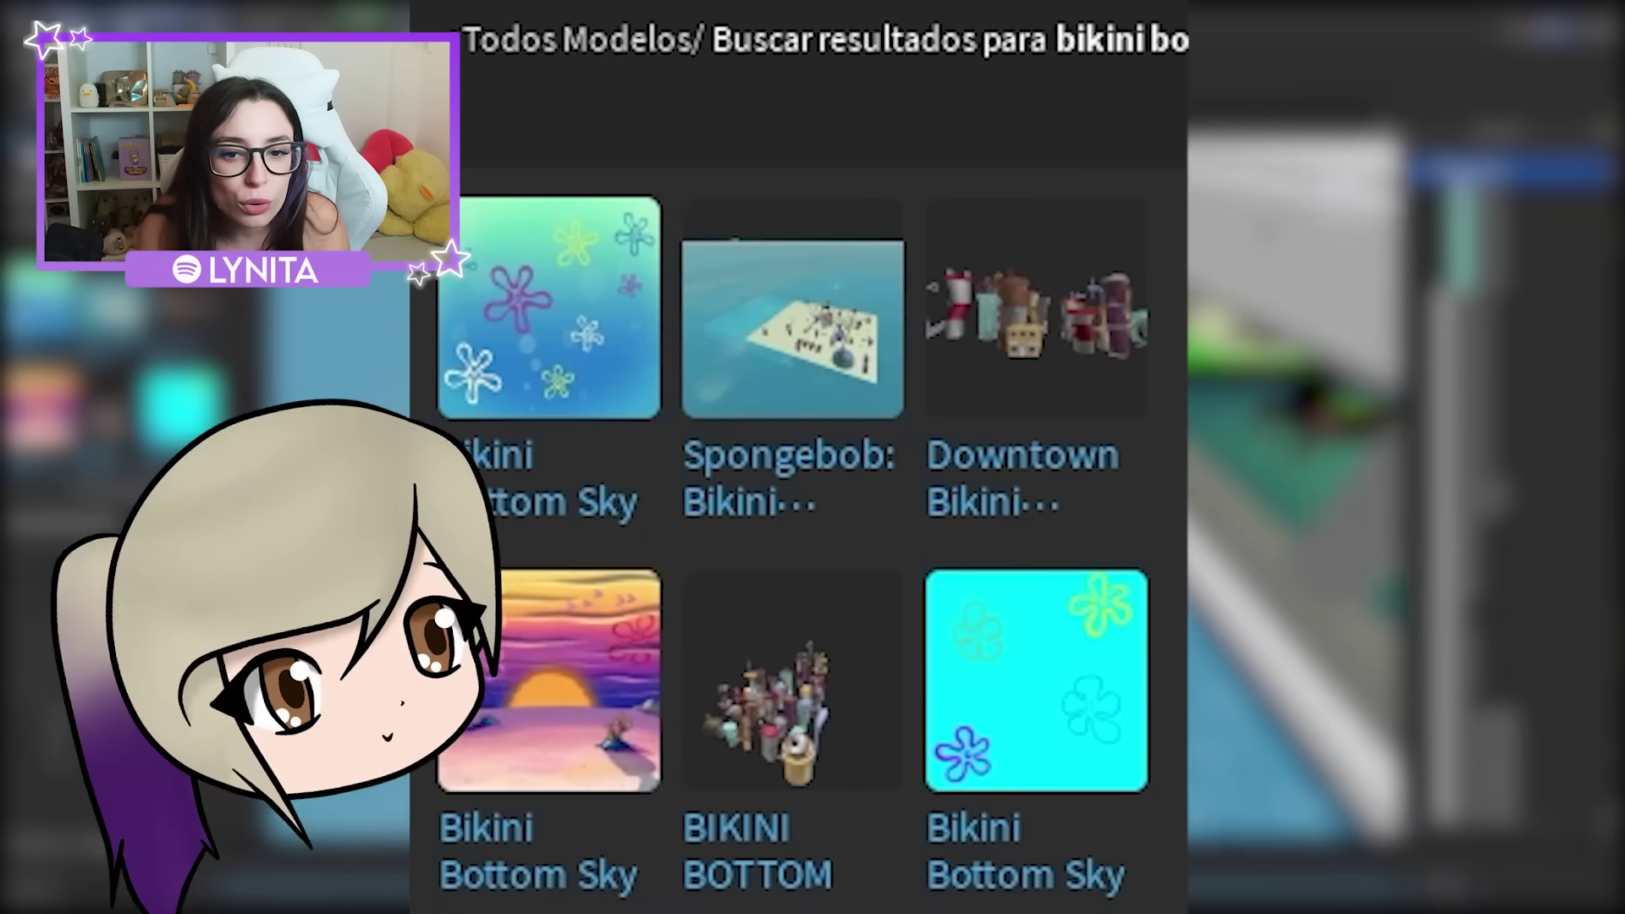
{"action": "mouse_move", "coordinate": [1069, 354]}
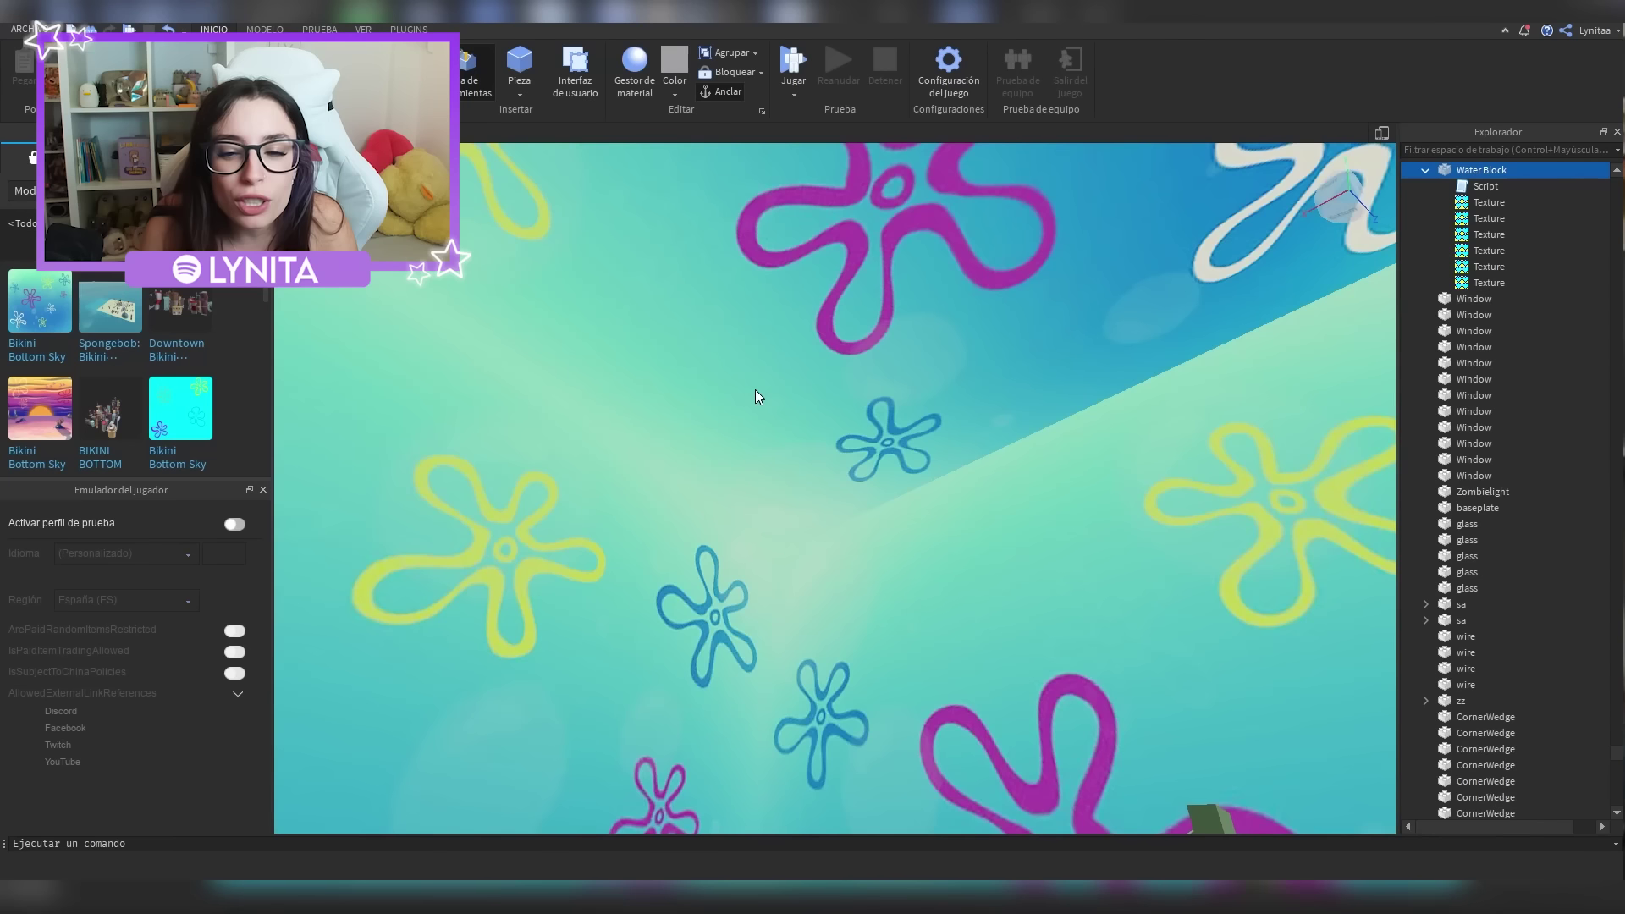
{"action": "right_click_drag", "start_coordinate": [755, 398], "coordinate": [755, 398]}
{"action": "key", "text": "w"}
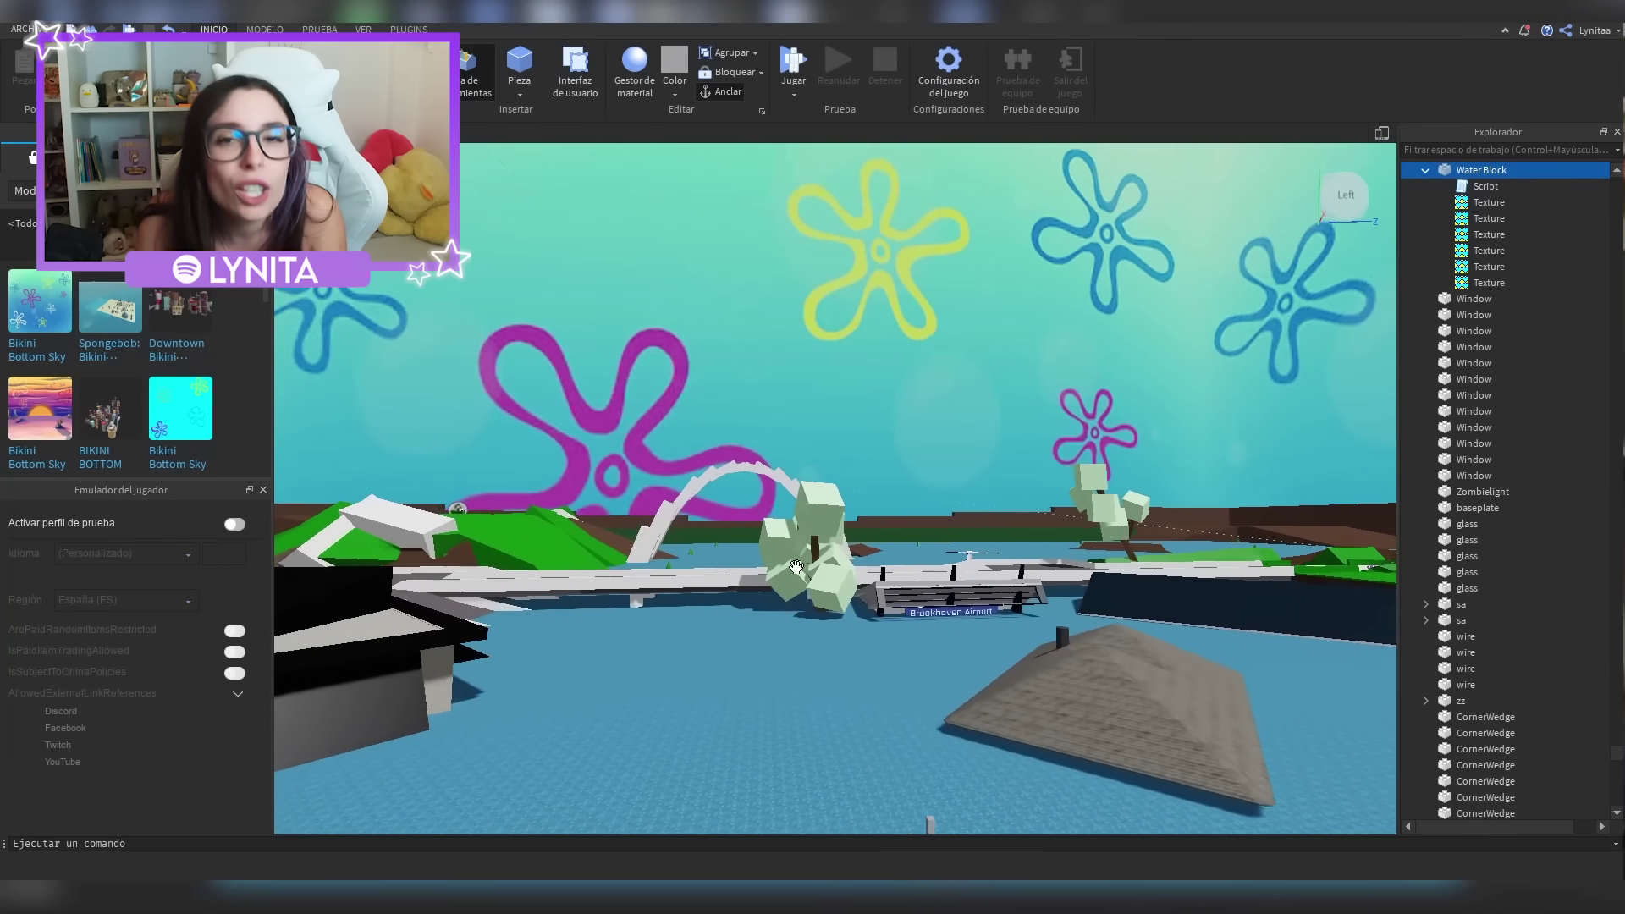
{"action": "right_click_drag", "start_coordinate": [838, 661], "coordinate": [838, 660]}
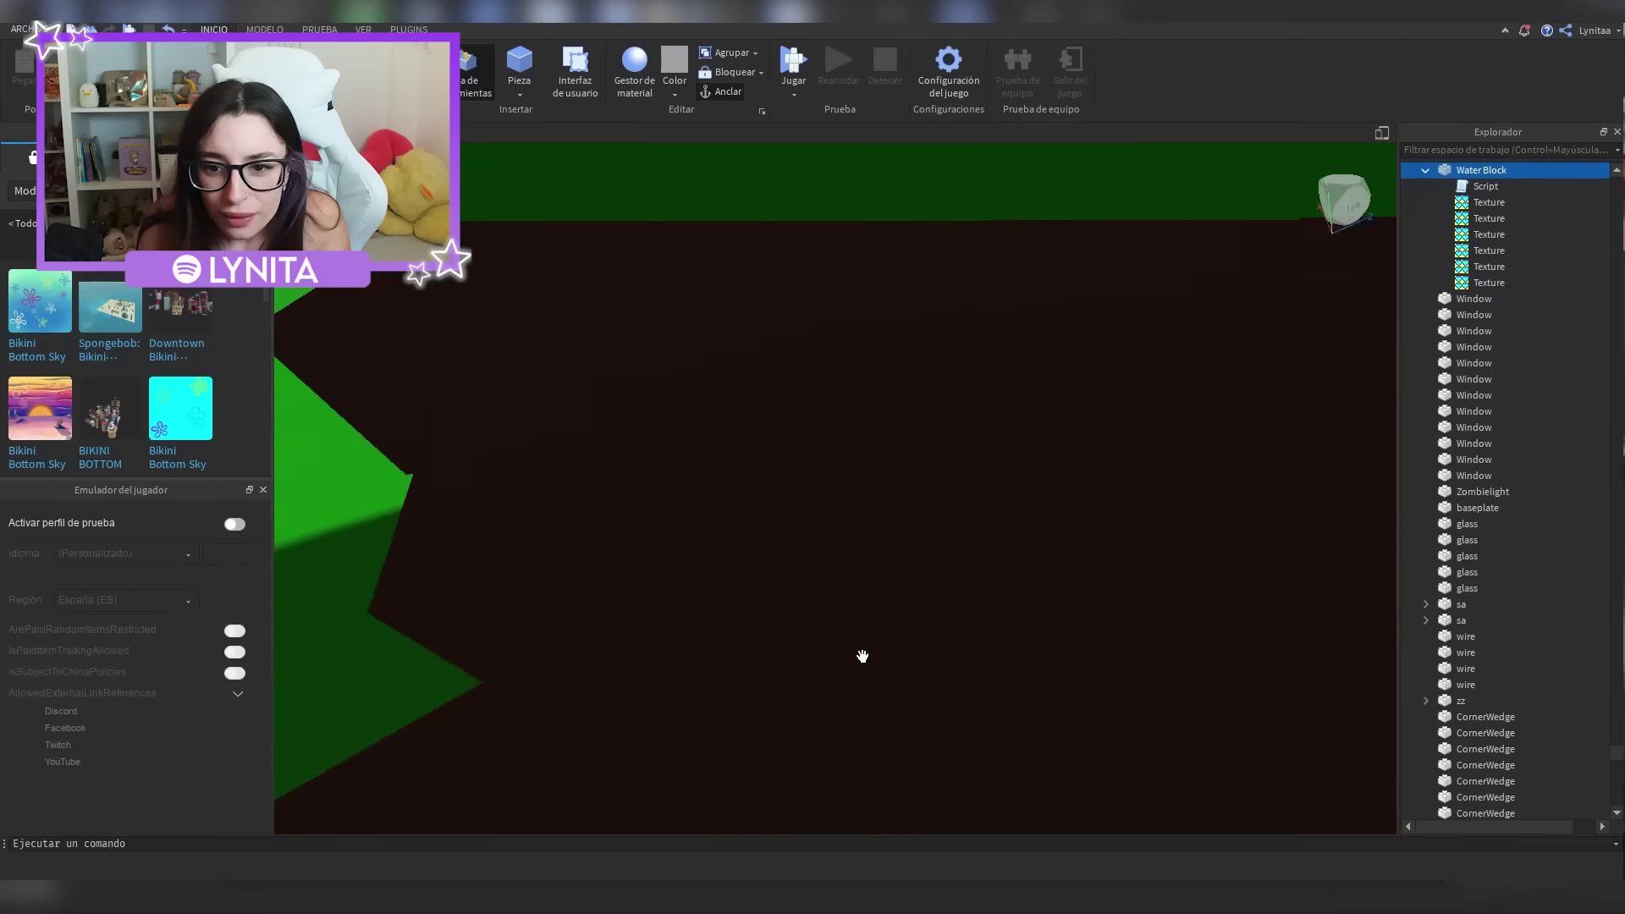
{"action": "right_click_drag", "start_coordinate": [863, 656], "coordinate": [863, 657]}
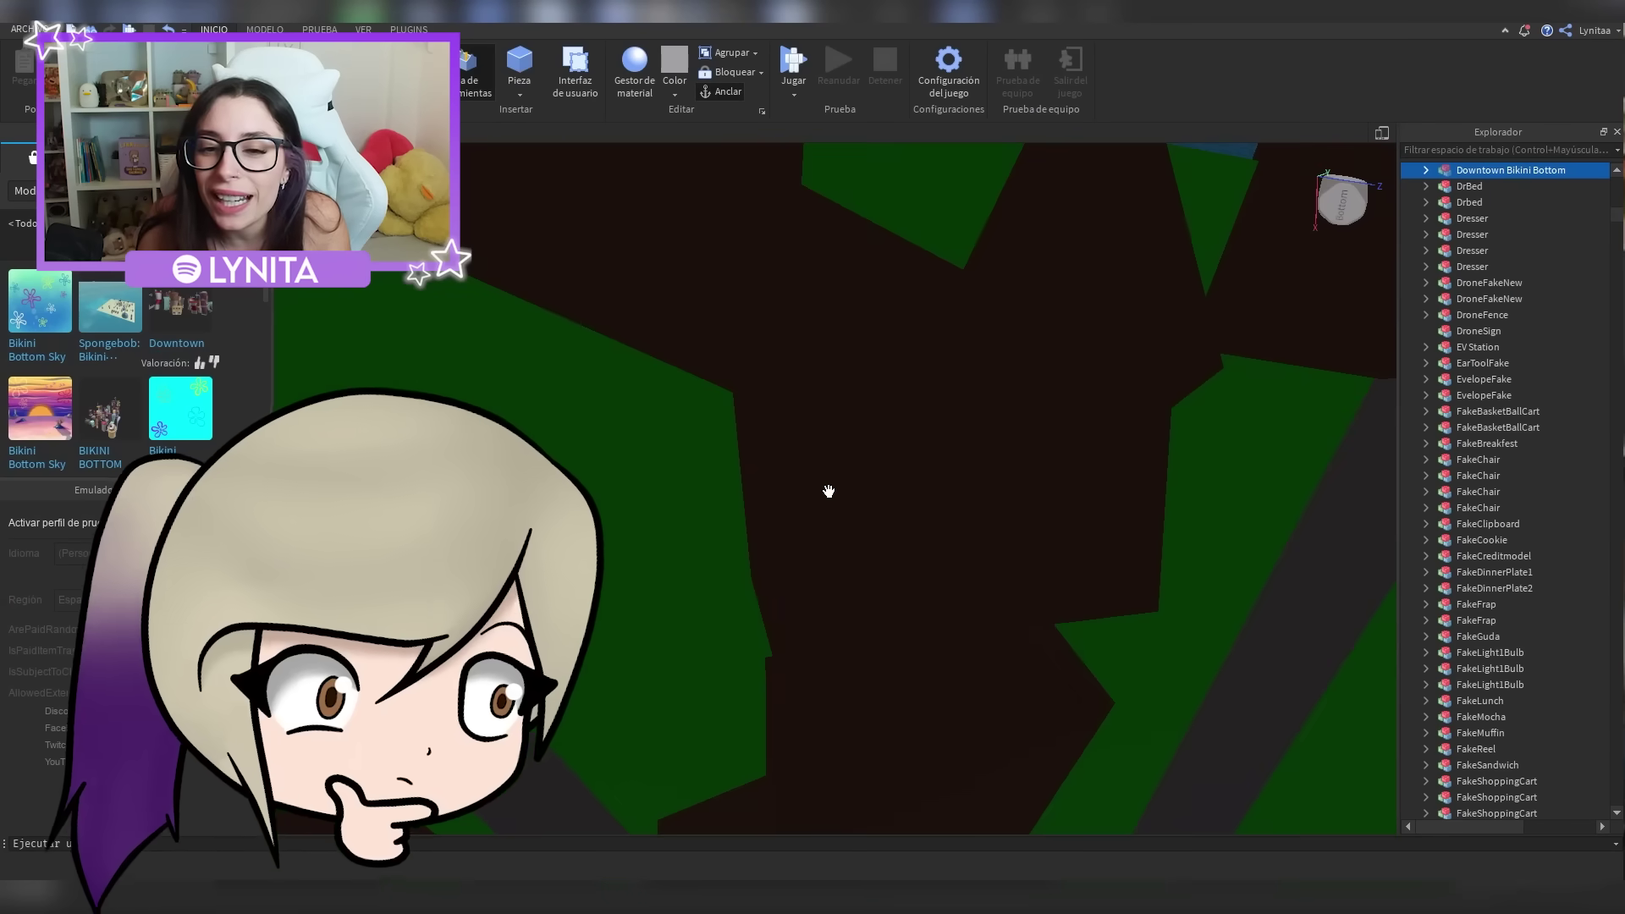
{"action": "right_click_drag", "start_coordinate": [832, 491], "coordinate": [844, 498]}
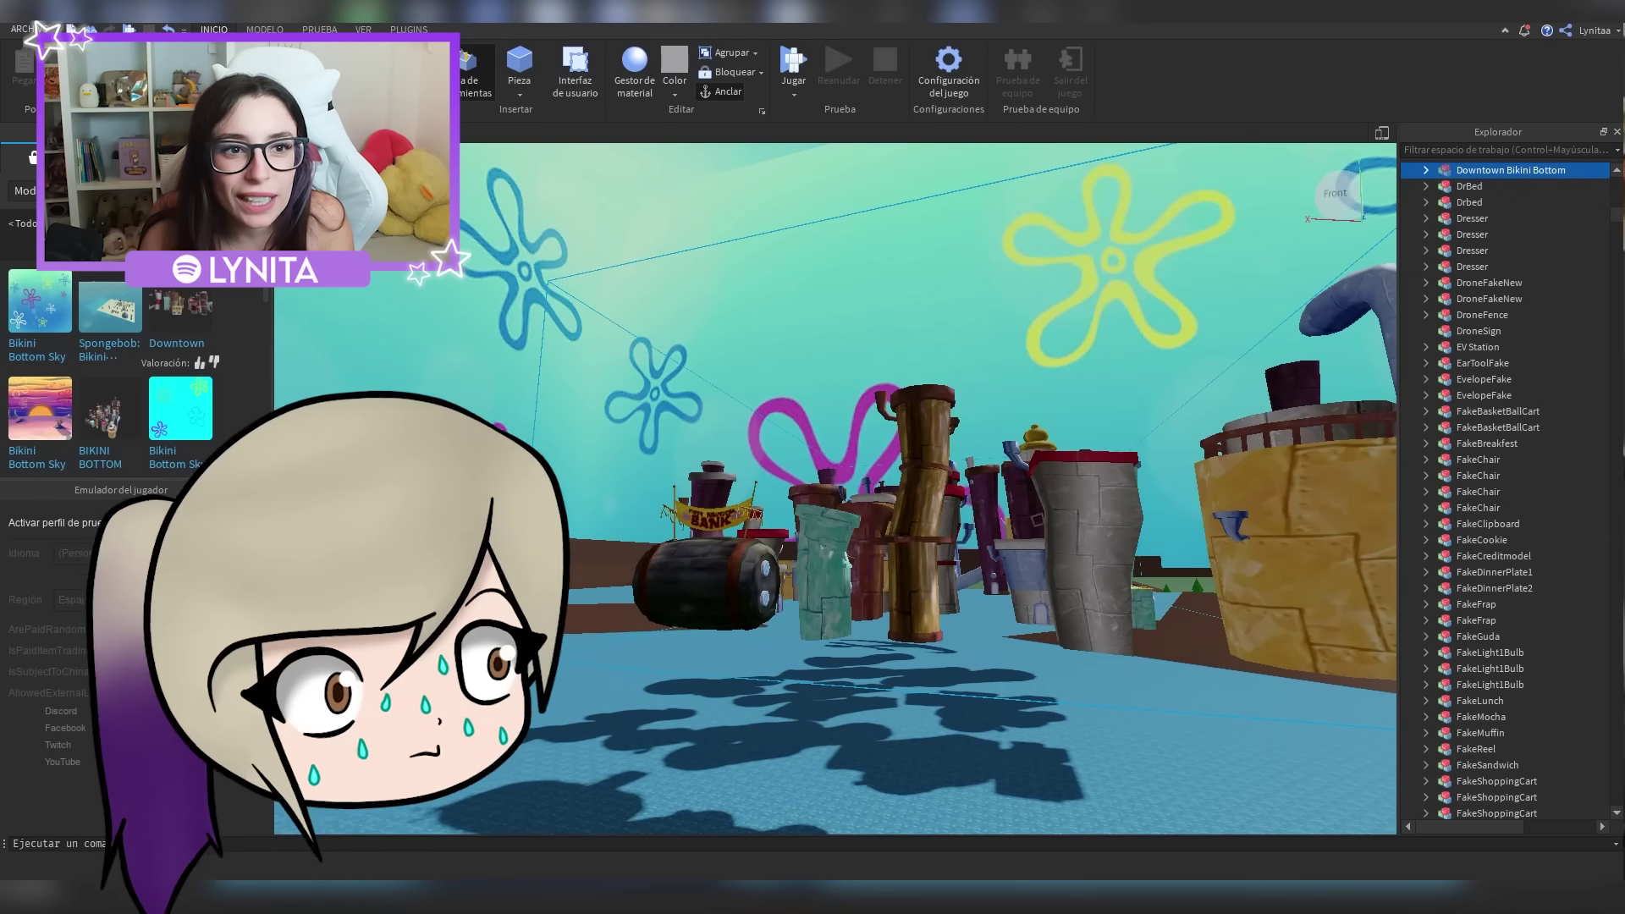
Lower the Downtown Bikini Bottom buildings through the water onto the map's green ground
{"action": "scroll", "coordinate": [830, 427], "scroll_direction": "down", "scroll_amount": 3}
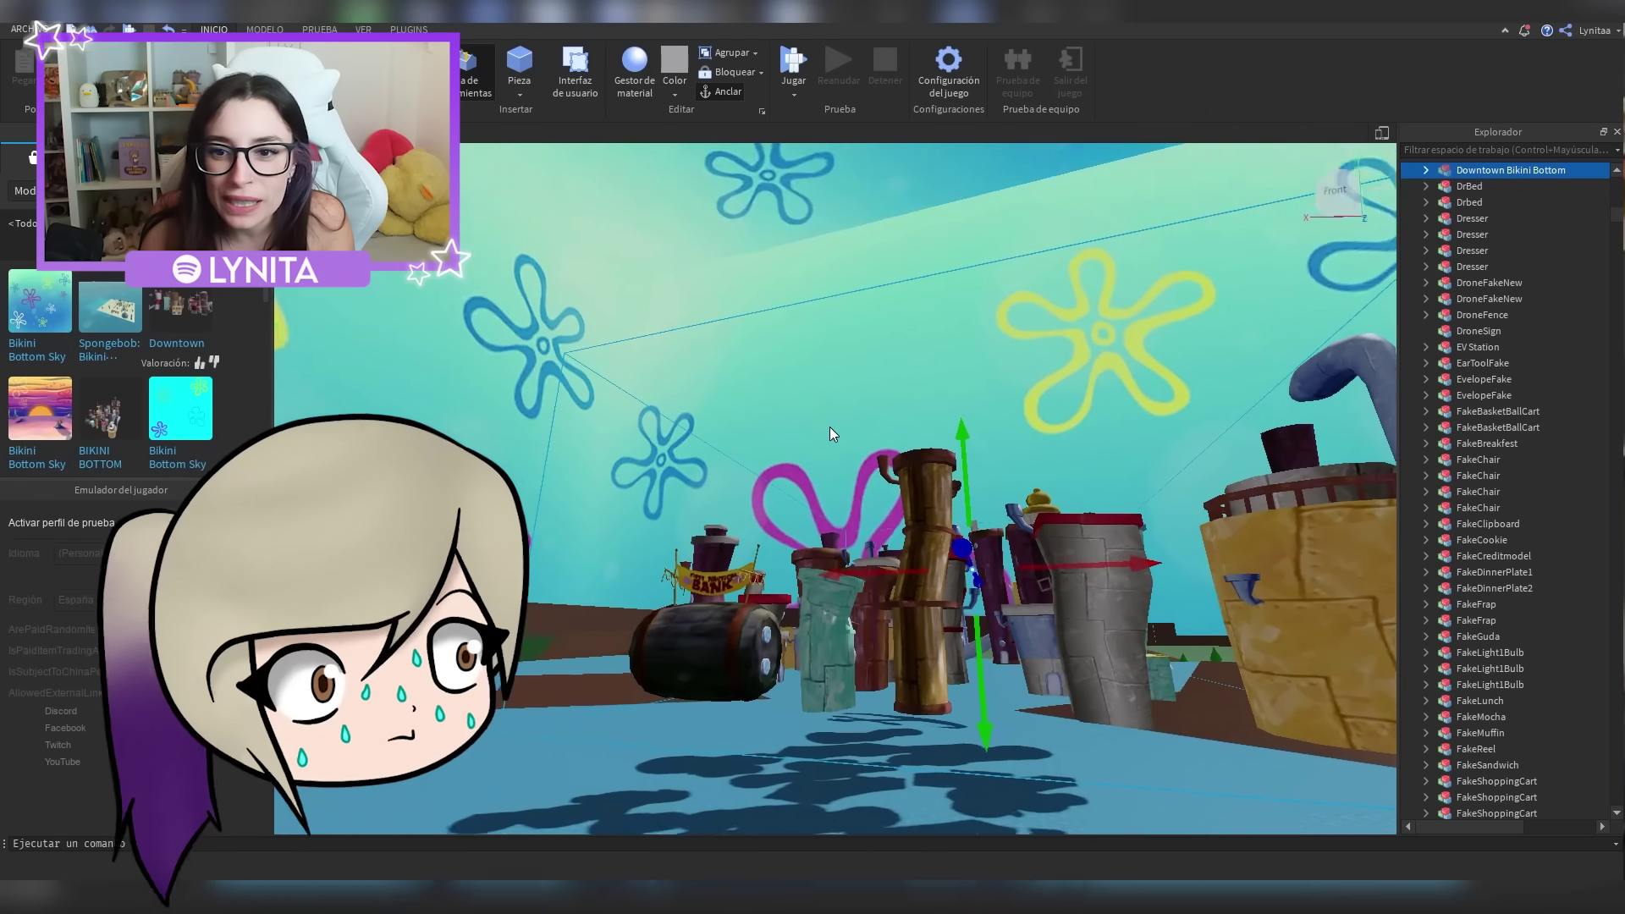
{"action": "left_click_drag", "start_coordinate": [883, 432], "coordinate": [894, 511]}
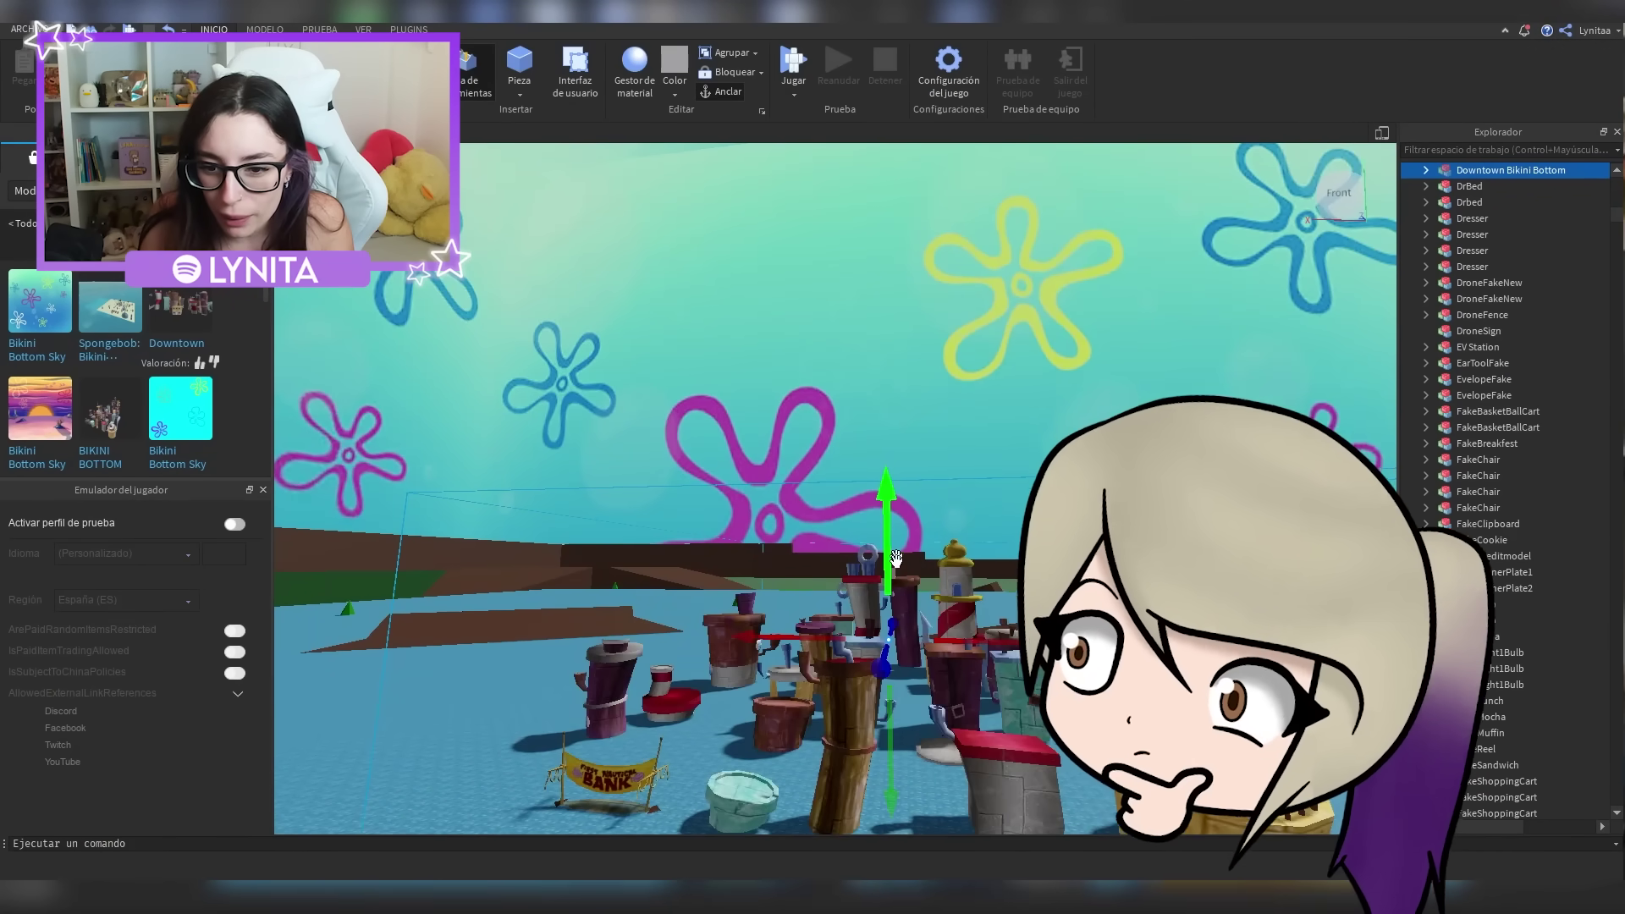
{"action": "right_click_drag", "start_coordinate": [896, 559], "coordinate": [899, 580]}
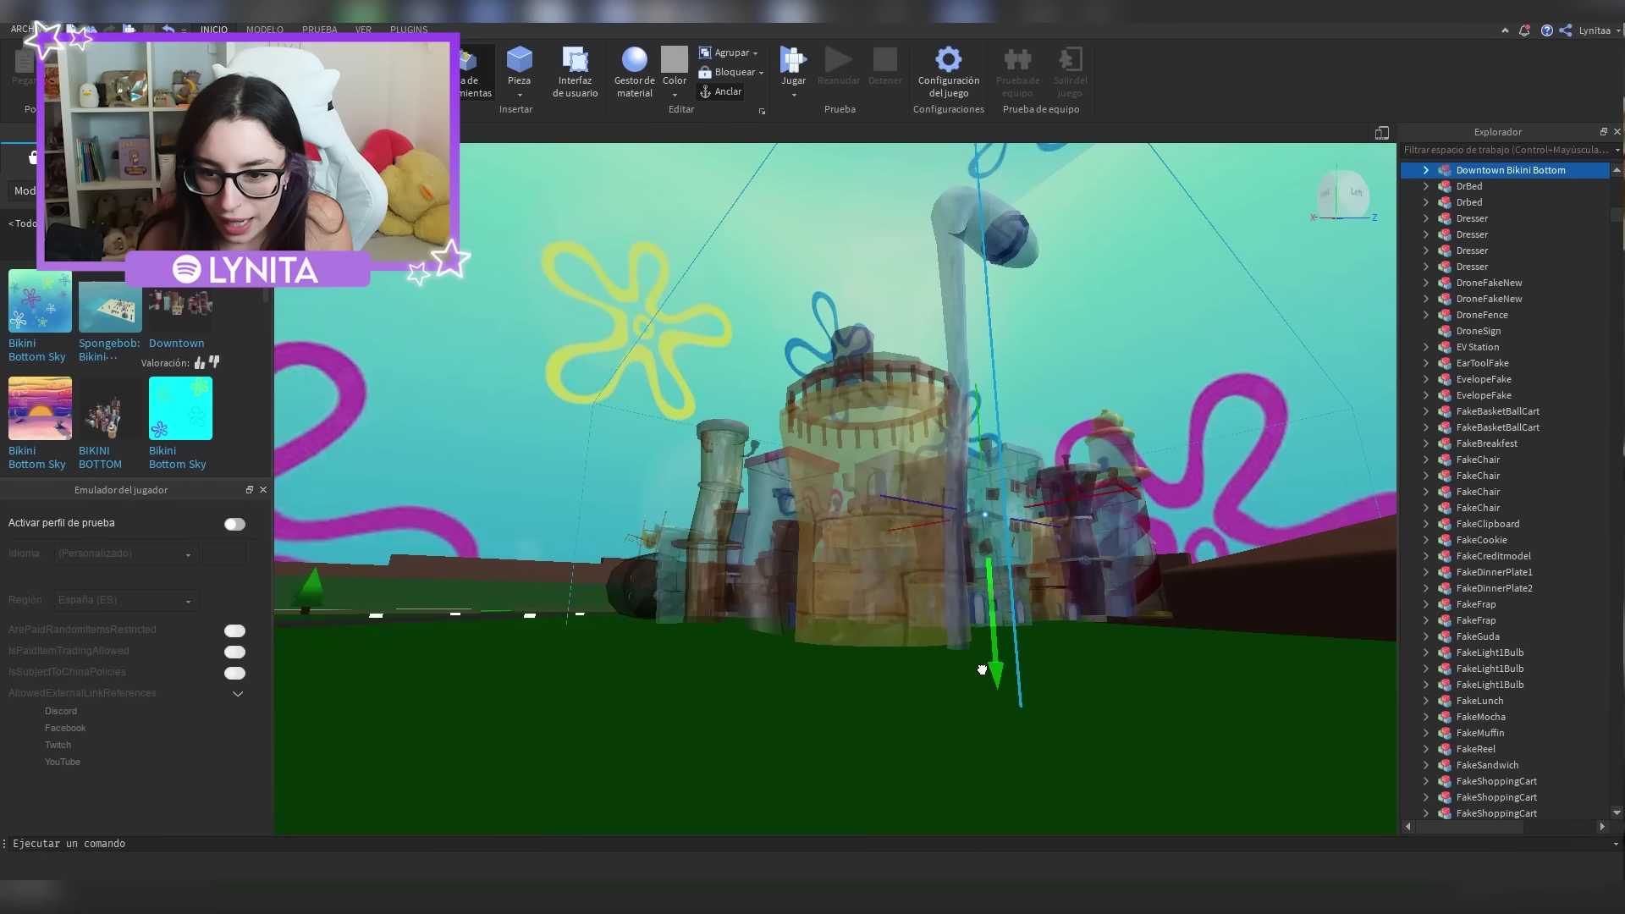
{"action": "right_click_drag", "start_coordinate": [838, 486], "coordinate": [835, 481]}
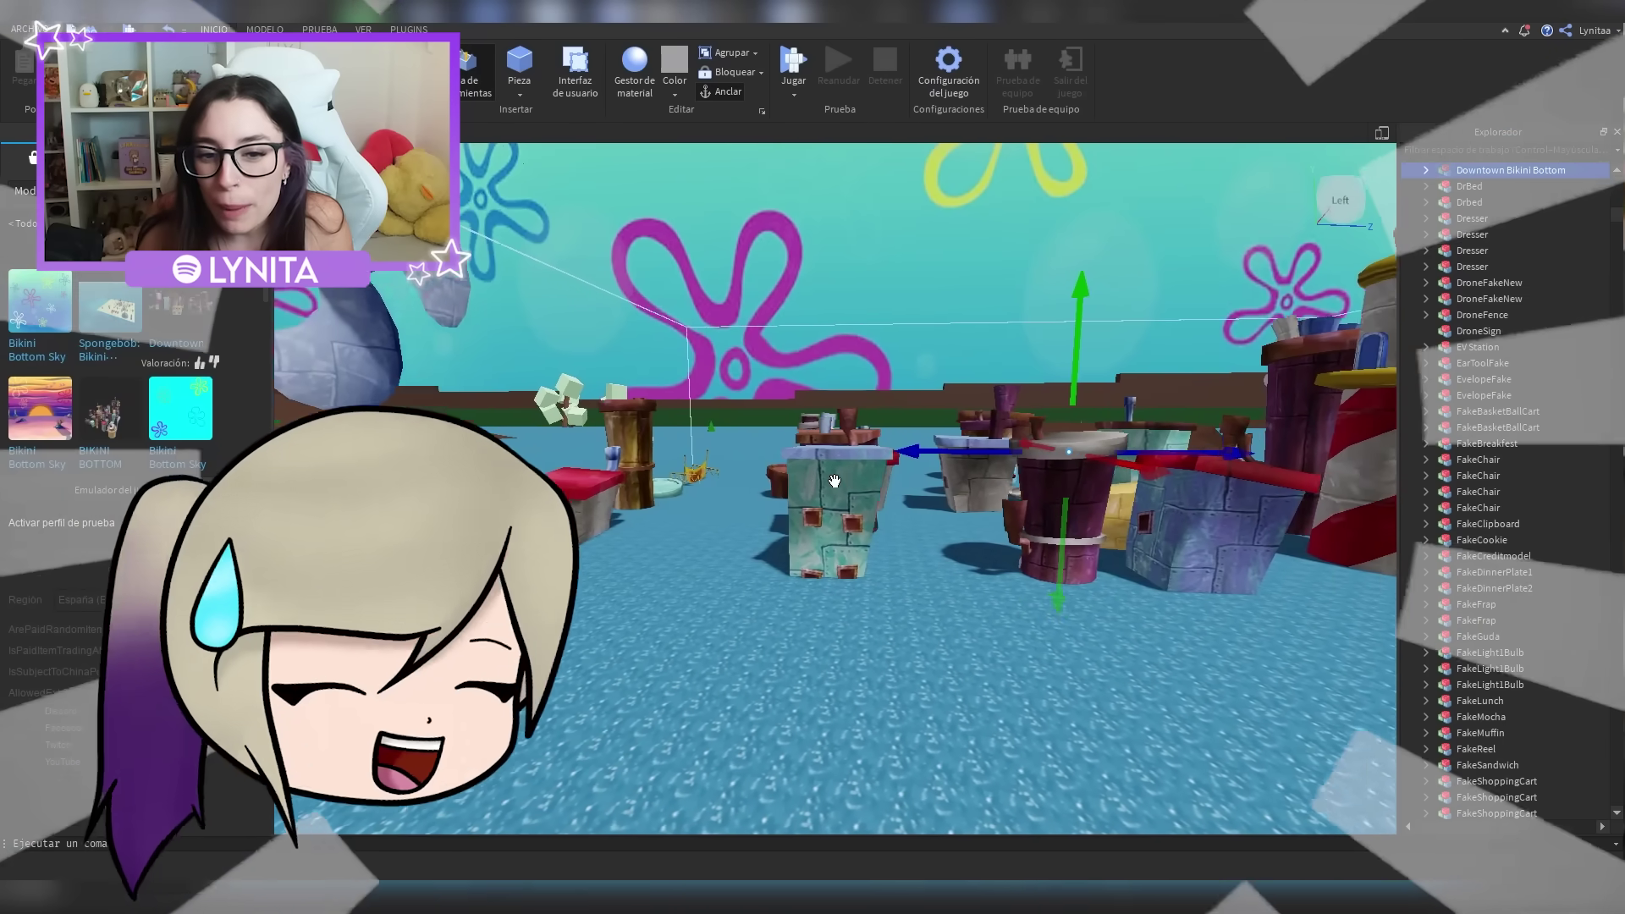
{"action": "right_click_drag", "start_coordinate": [835, 481], "coordinate": [835, 481]}
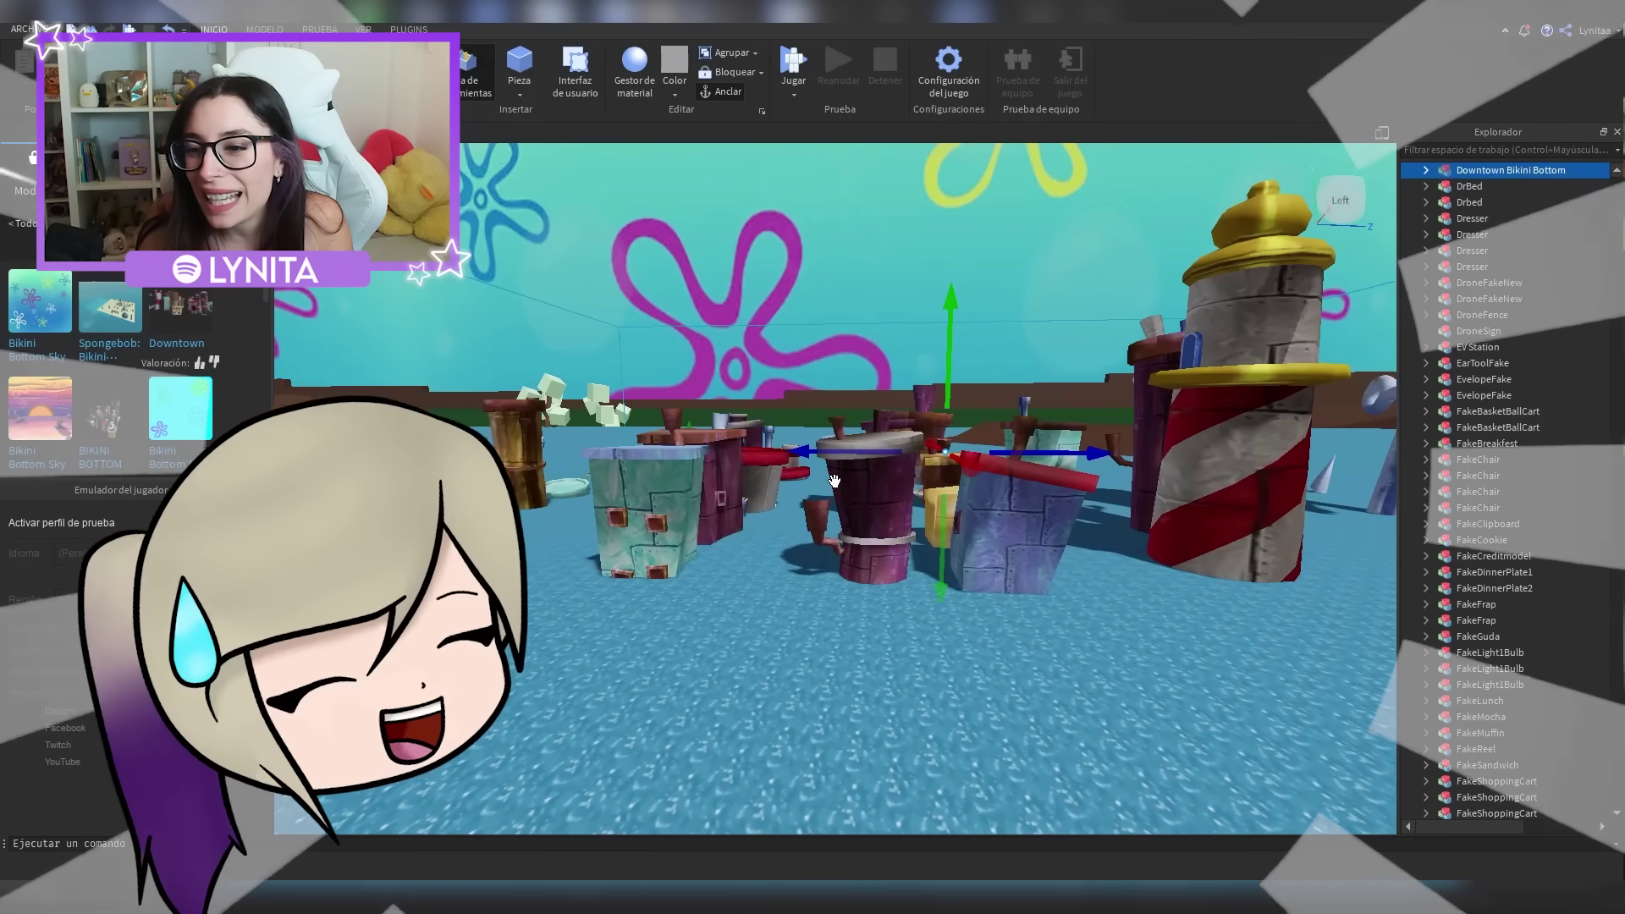
{"action": "scroll", "coordinate": [835, 481], "scroll_direction": "down", "scroll_amount": 3}
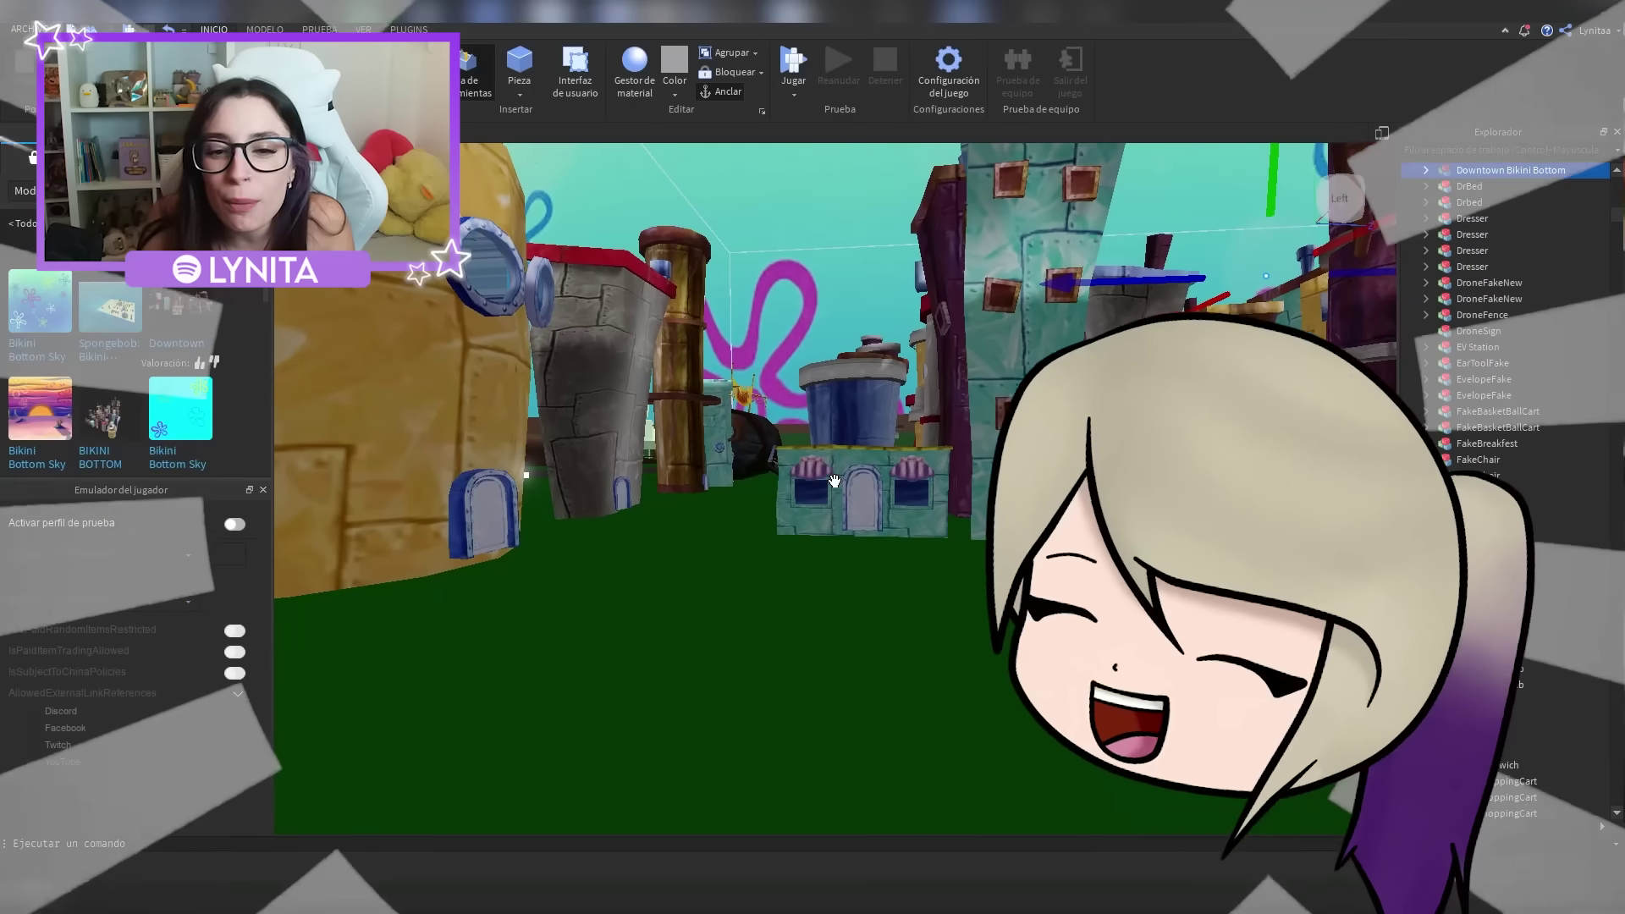
{"action": "scroll", "coordinate": [936, 471], "scroll_direction": "up", "scroll_amount": 3}
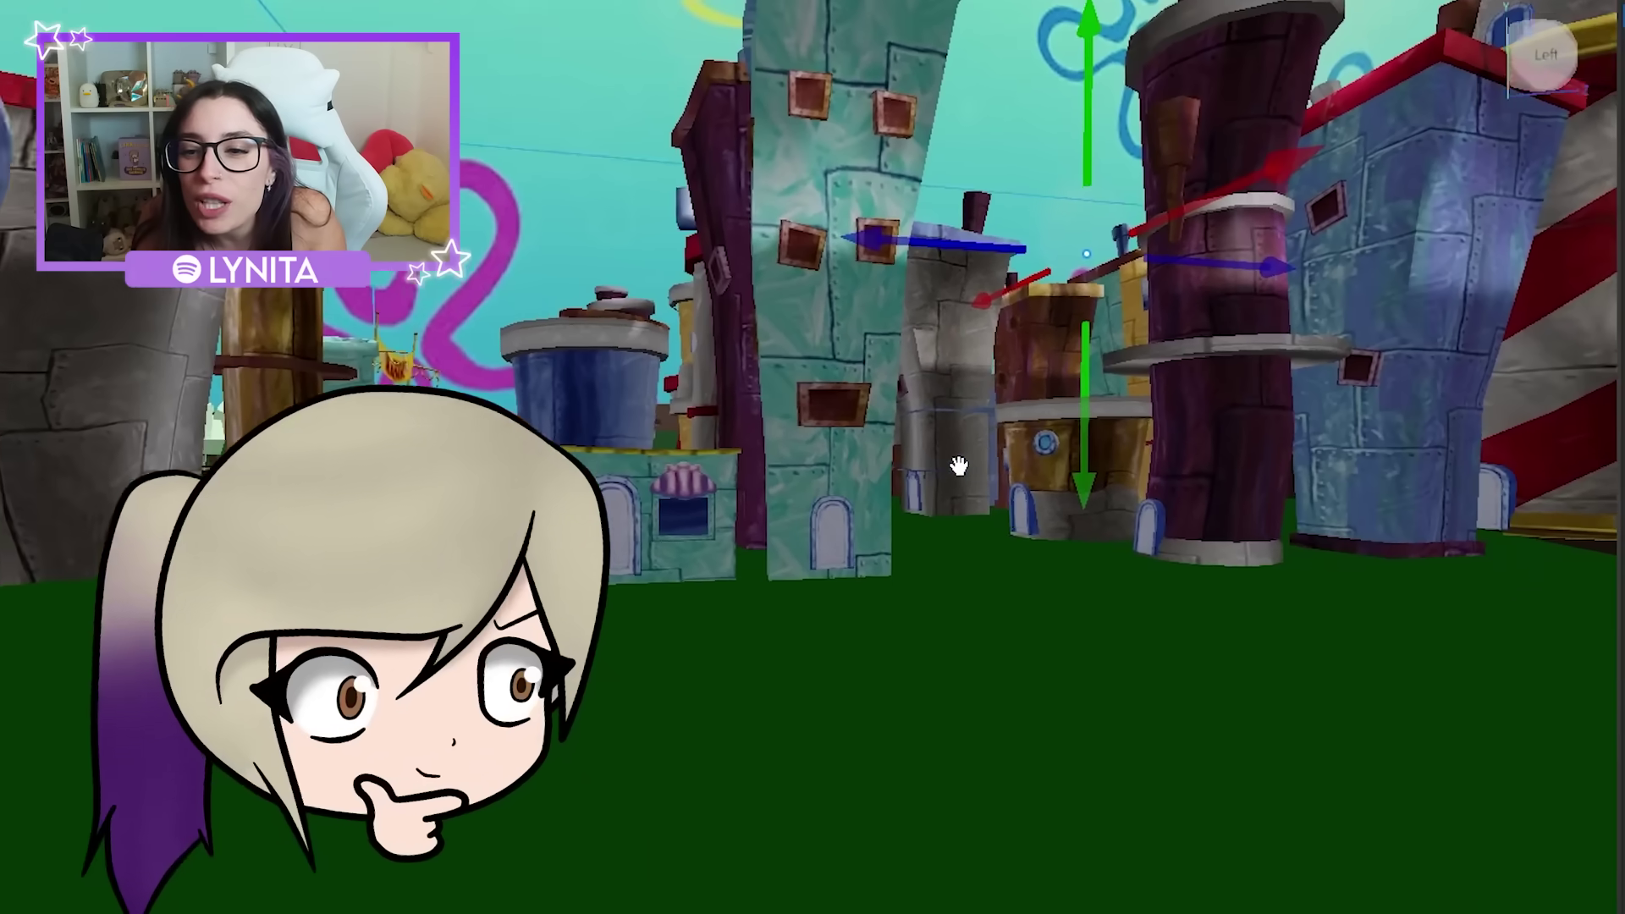
{"action": "right_click_drag", "start_coordinate": [958, 466], "coordinate": [841, 512]}
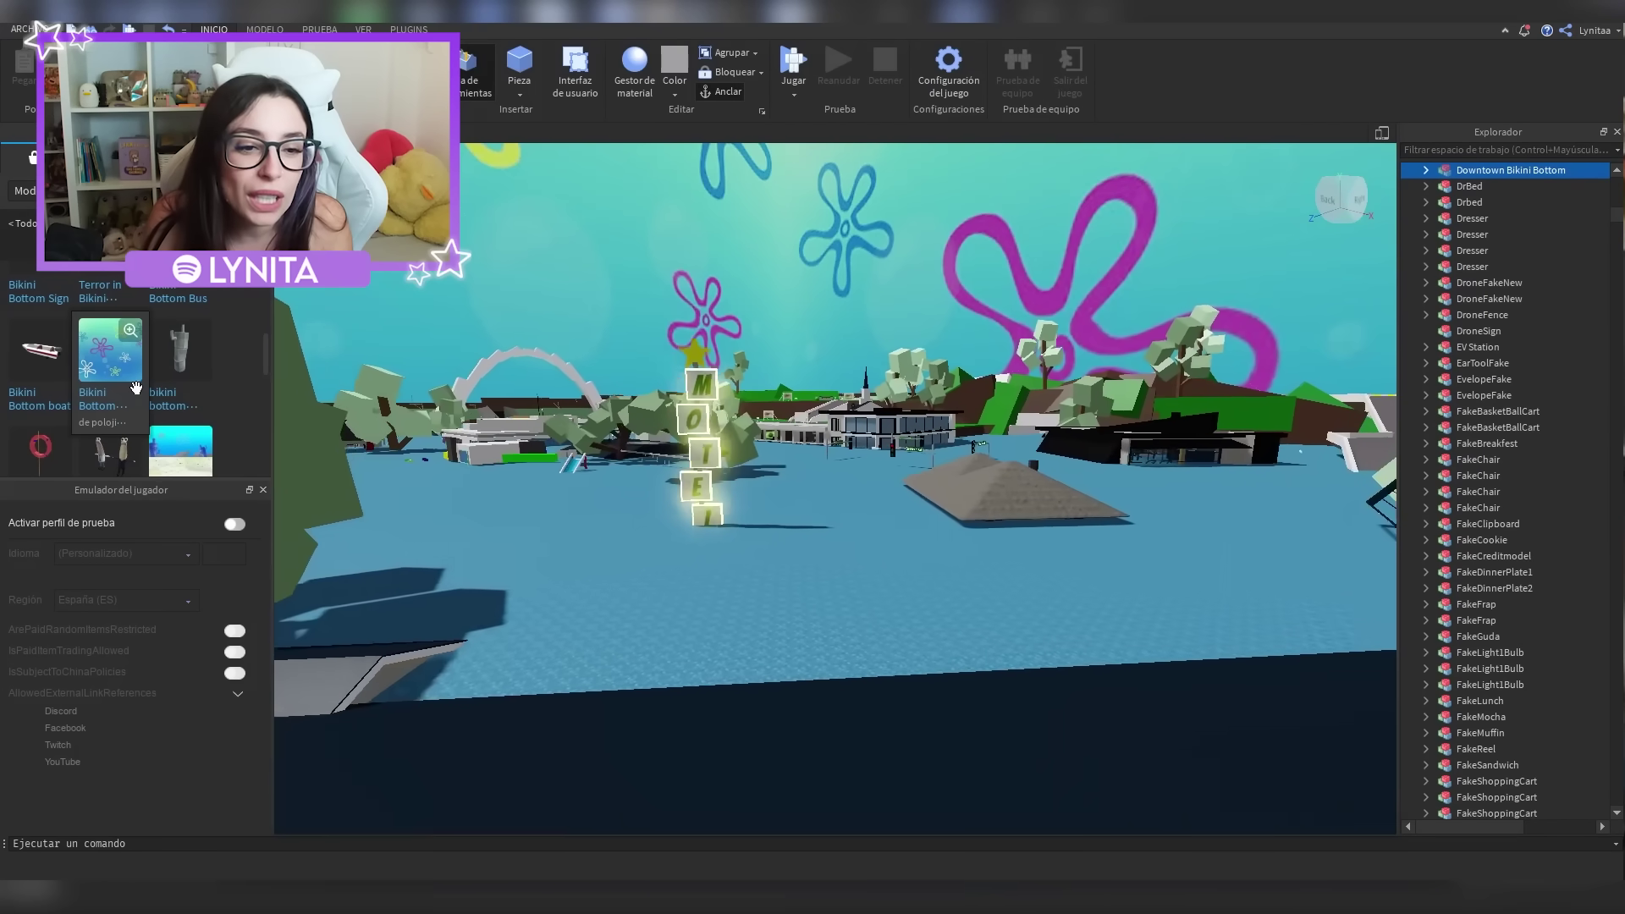
Insert the Bikini Bottom Bus from the toolbox and place it on the road in front of the arcade and ice cream shop
{"action": "scroll", "coordinate": [136, 388], "scroll_direction": "down", "scroll_amount": 2}
{"action": "key", "text": "w"}
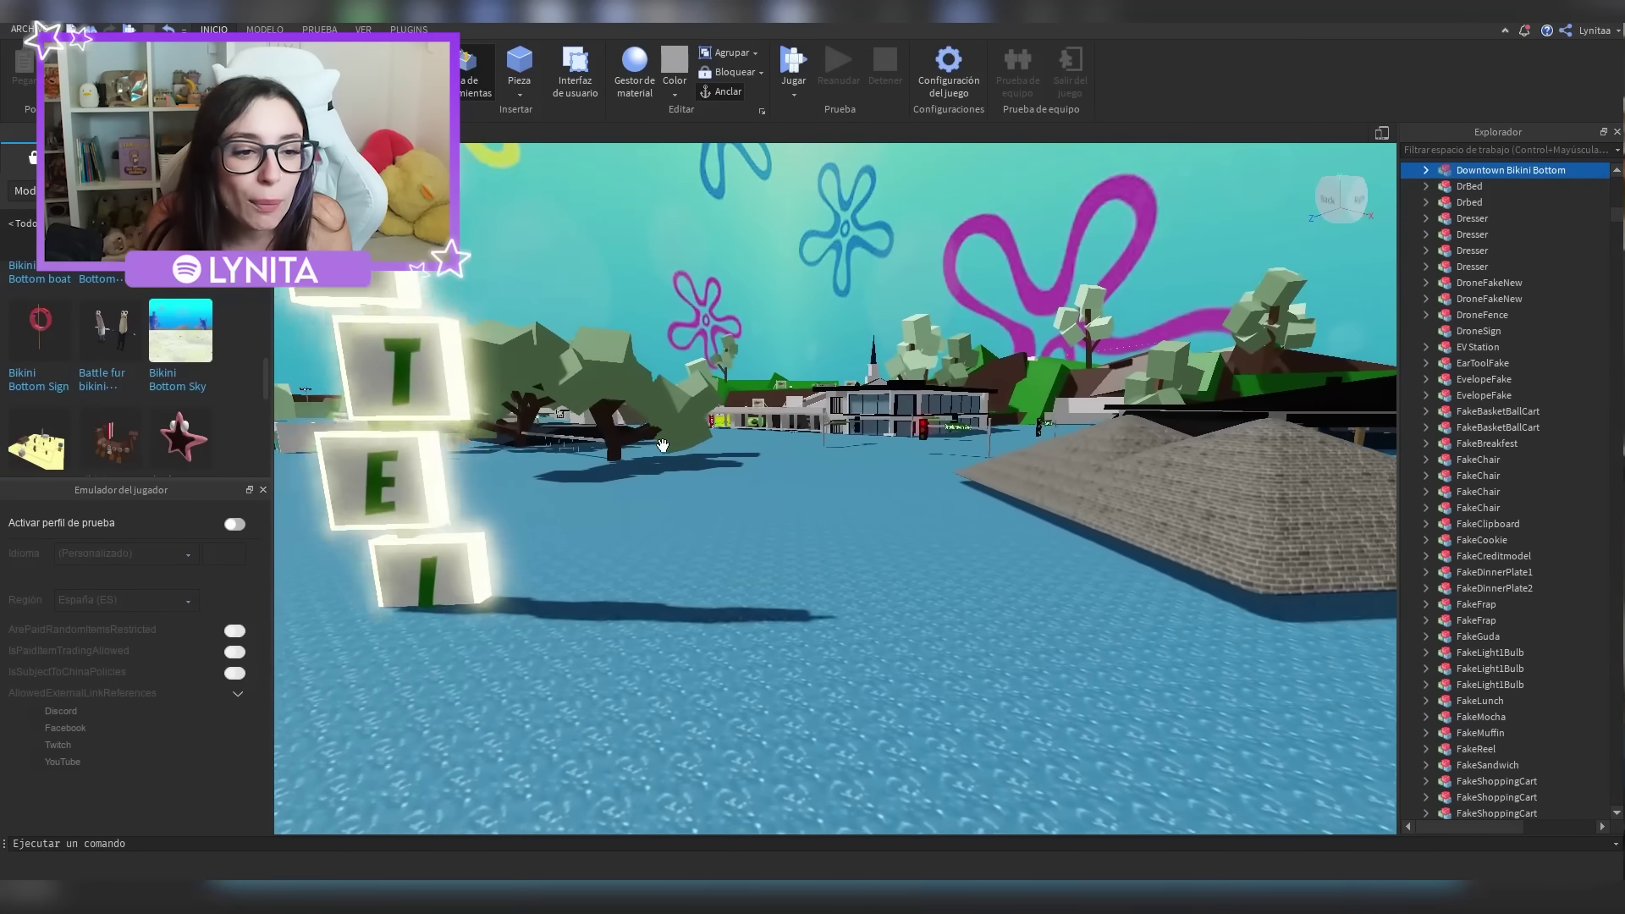
{"action": "key", "text": "w"}
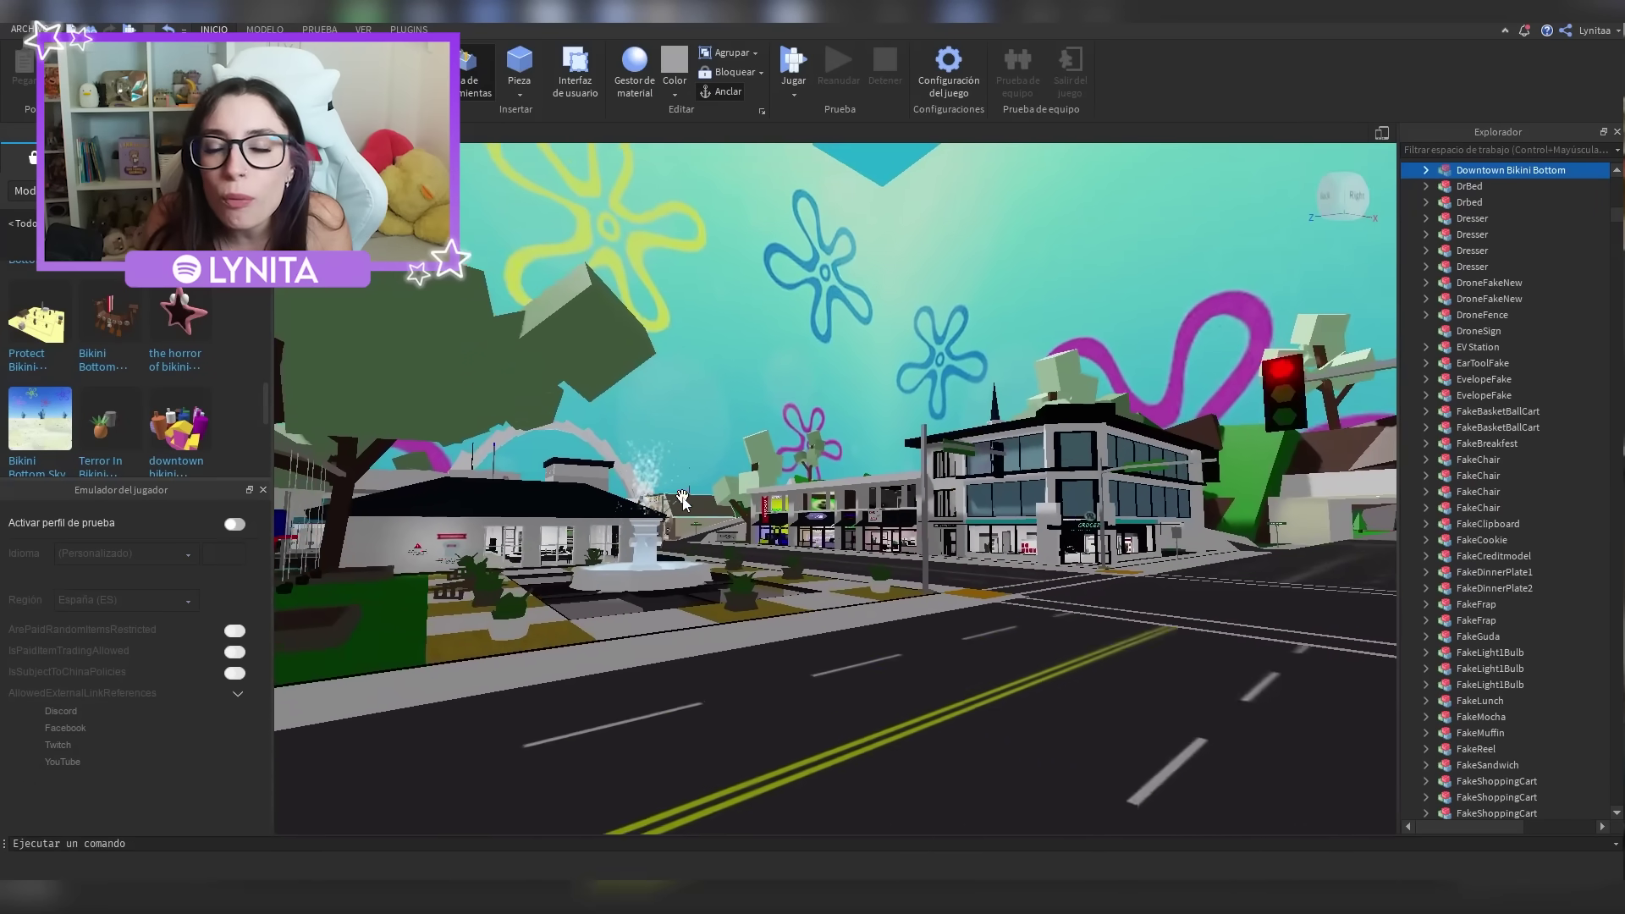
{"action": "key", "text": "w"}
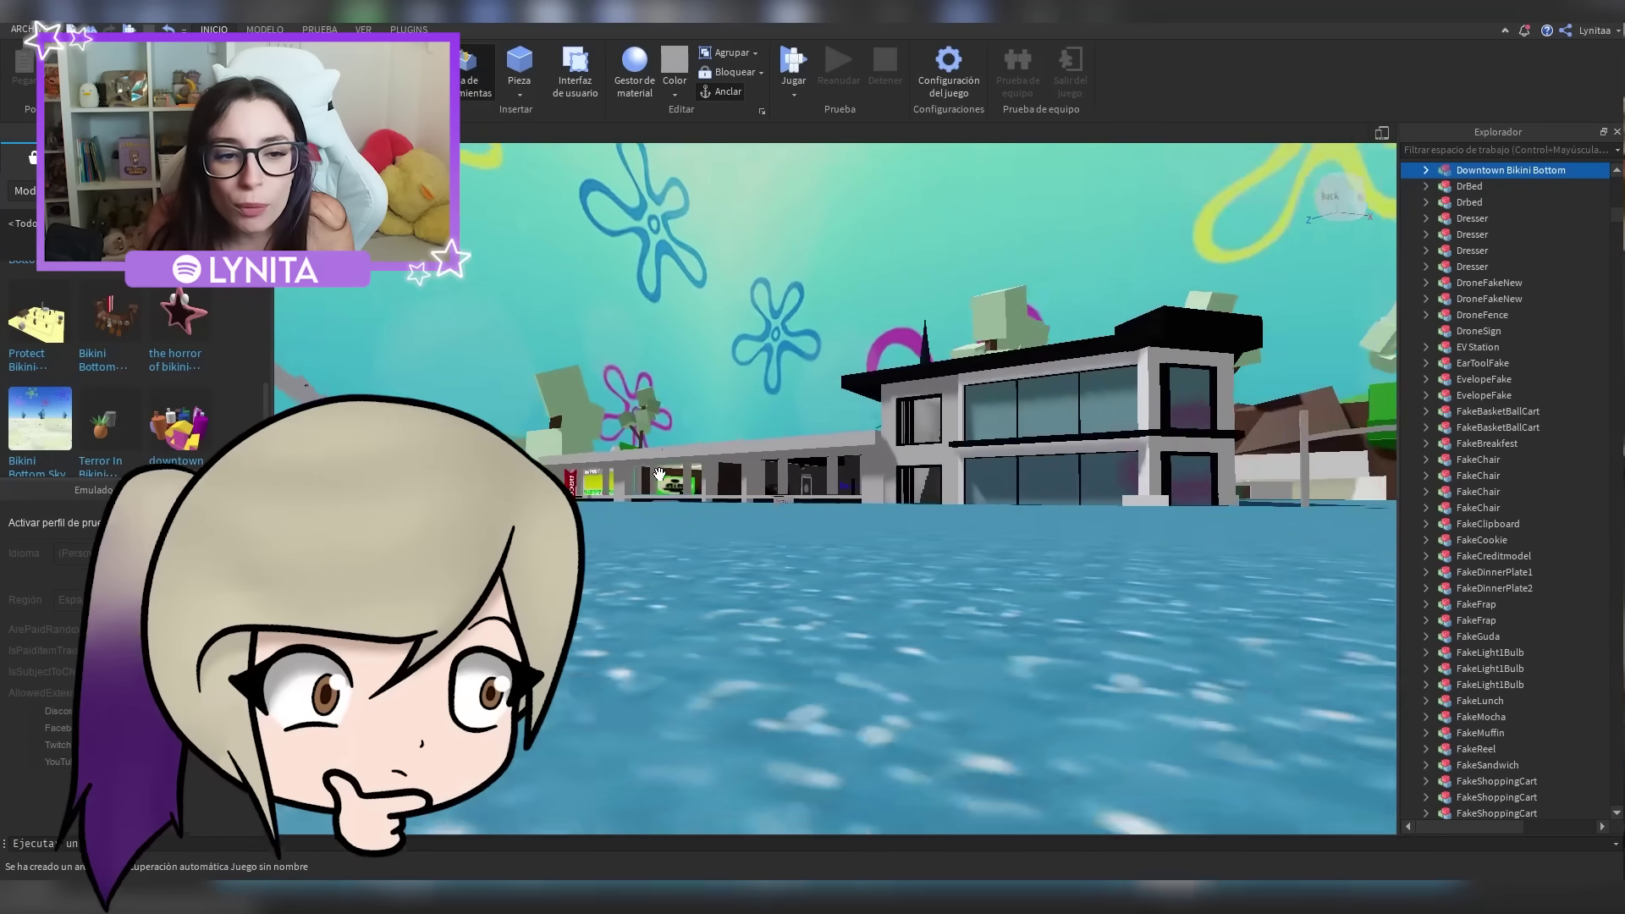
{"action": "key", "text": "w"}
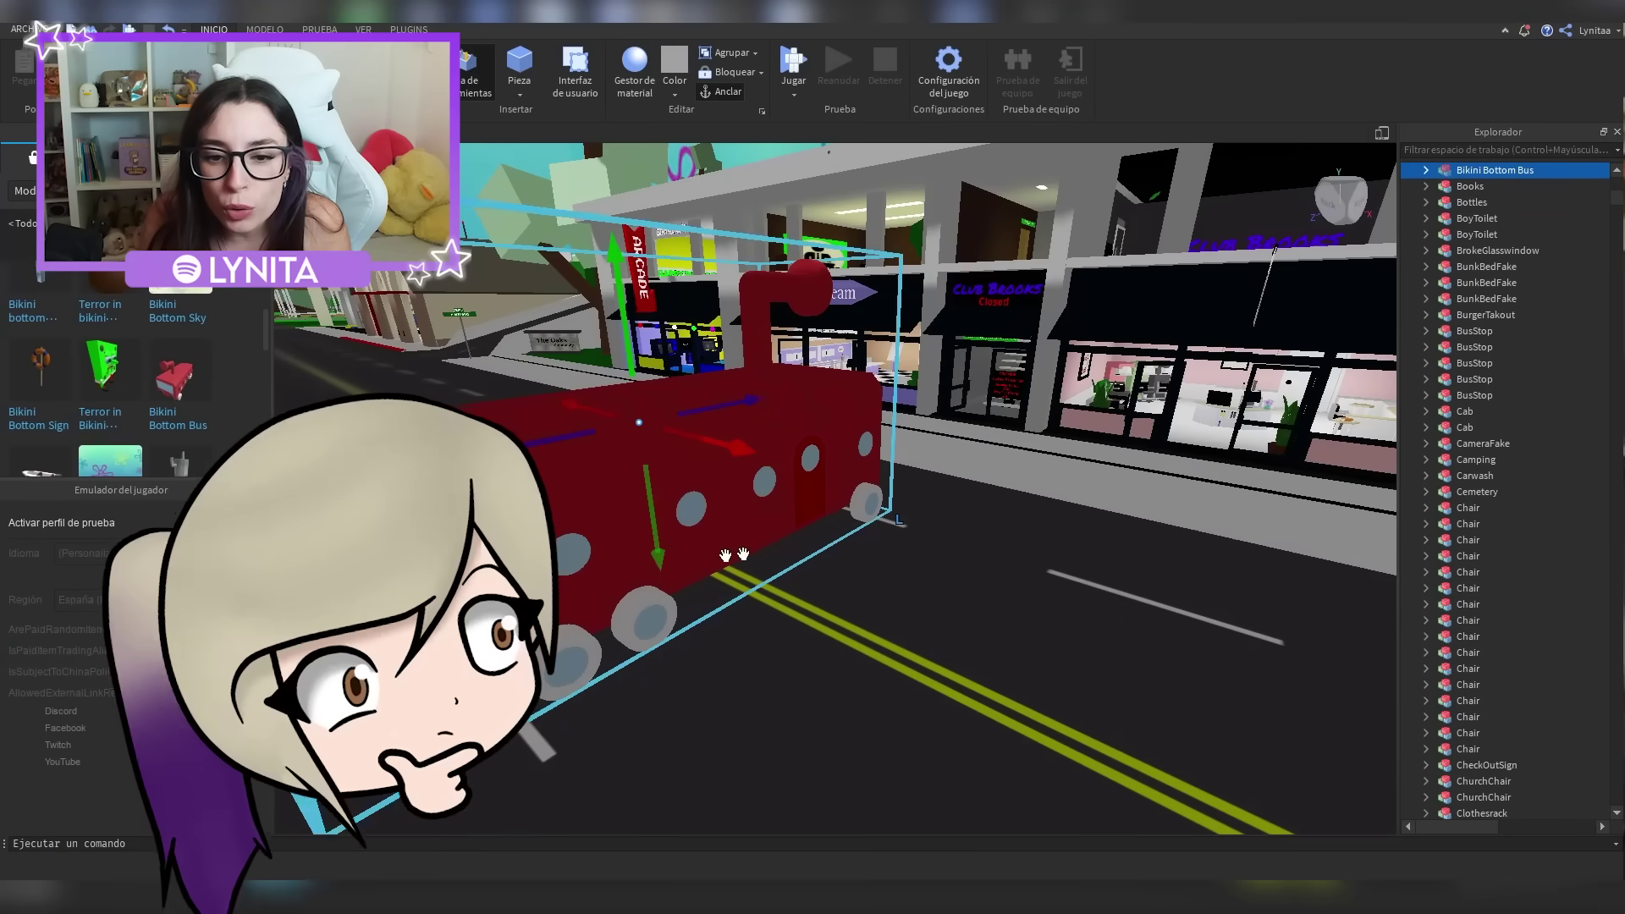
{"action": "right_click_drag", "start_coordinate": [726, 554], "coordinate": [953, 556]}
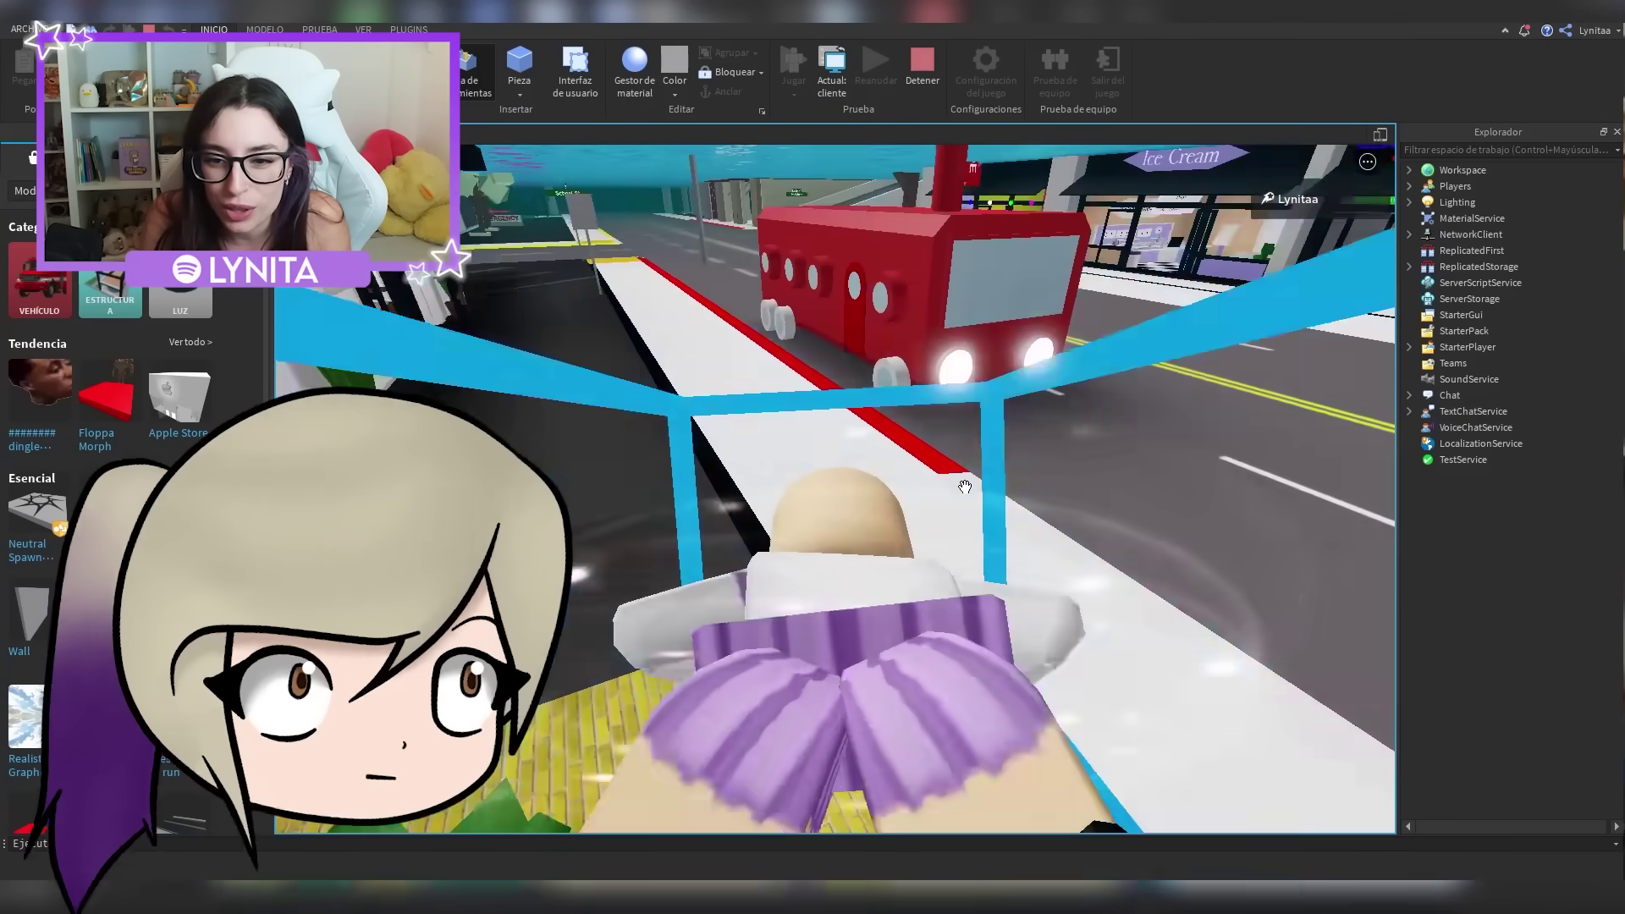
Walk around the bus in the playtest, and swim up to look over the city from the water surface
{"action": "key", "text": "w"}
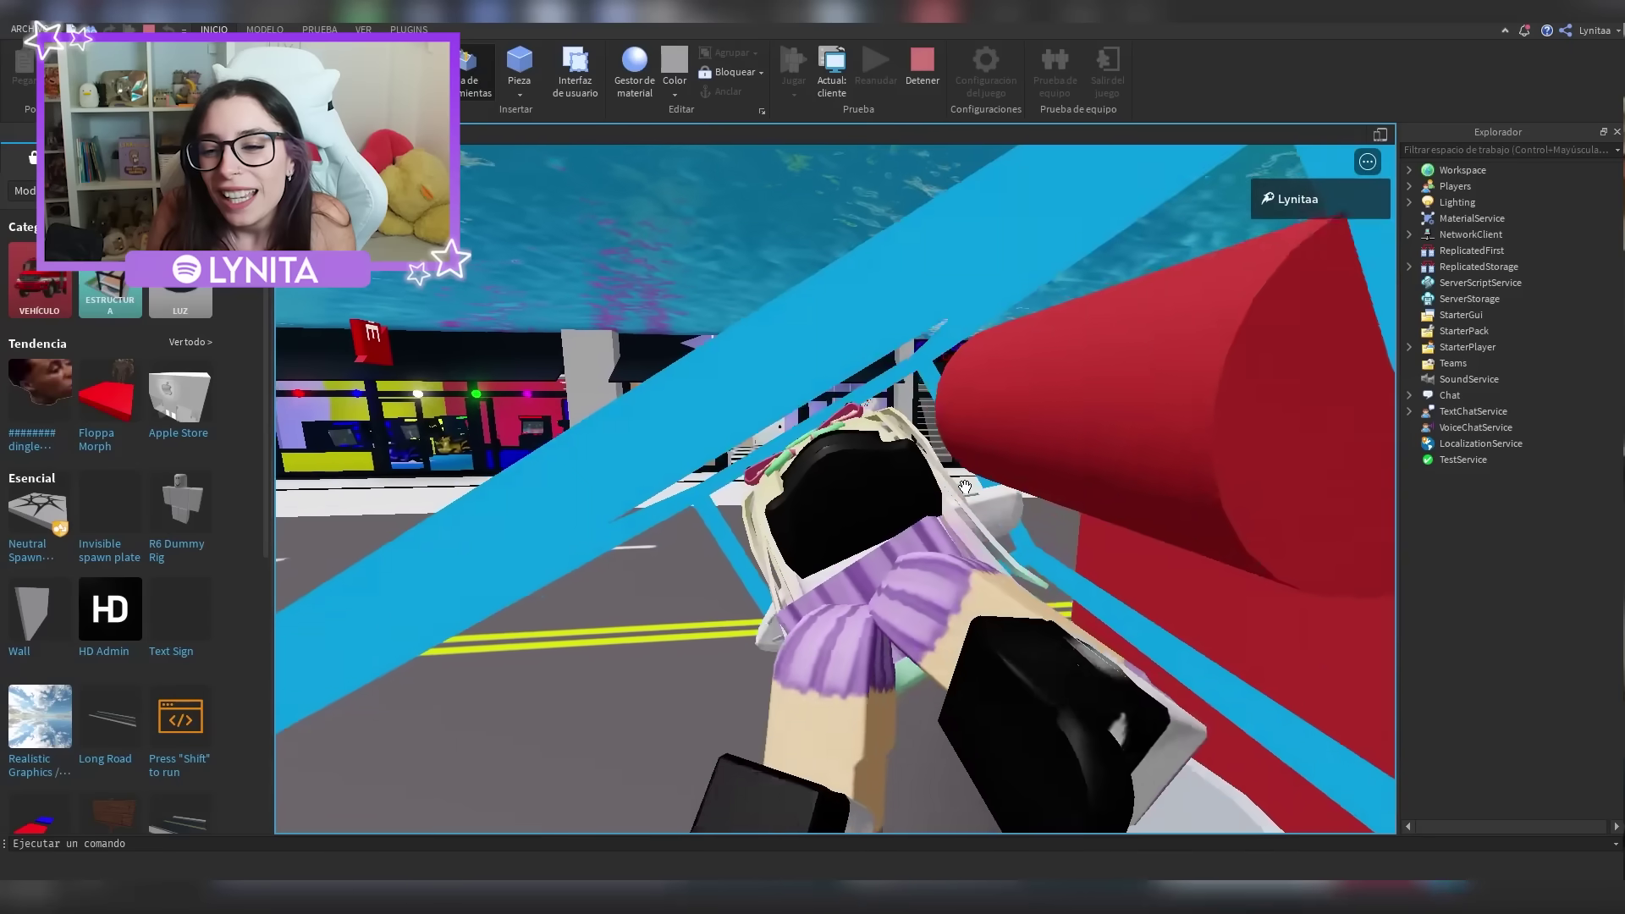
{"action": "key", "text": "w"}
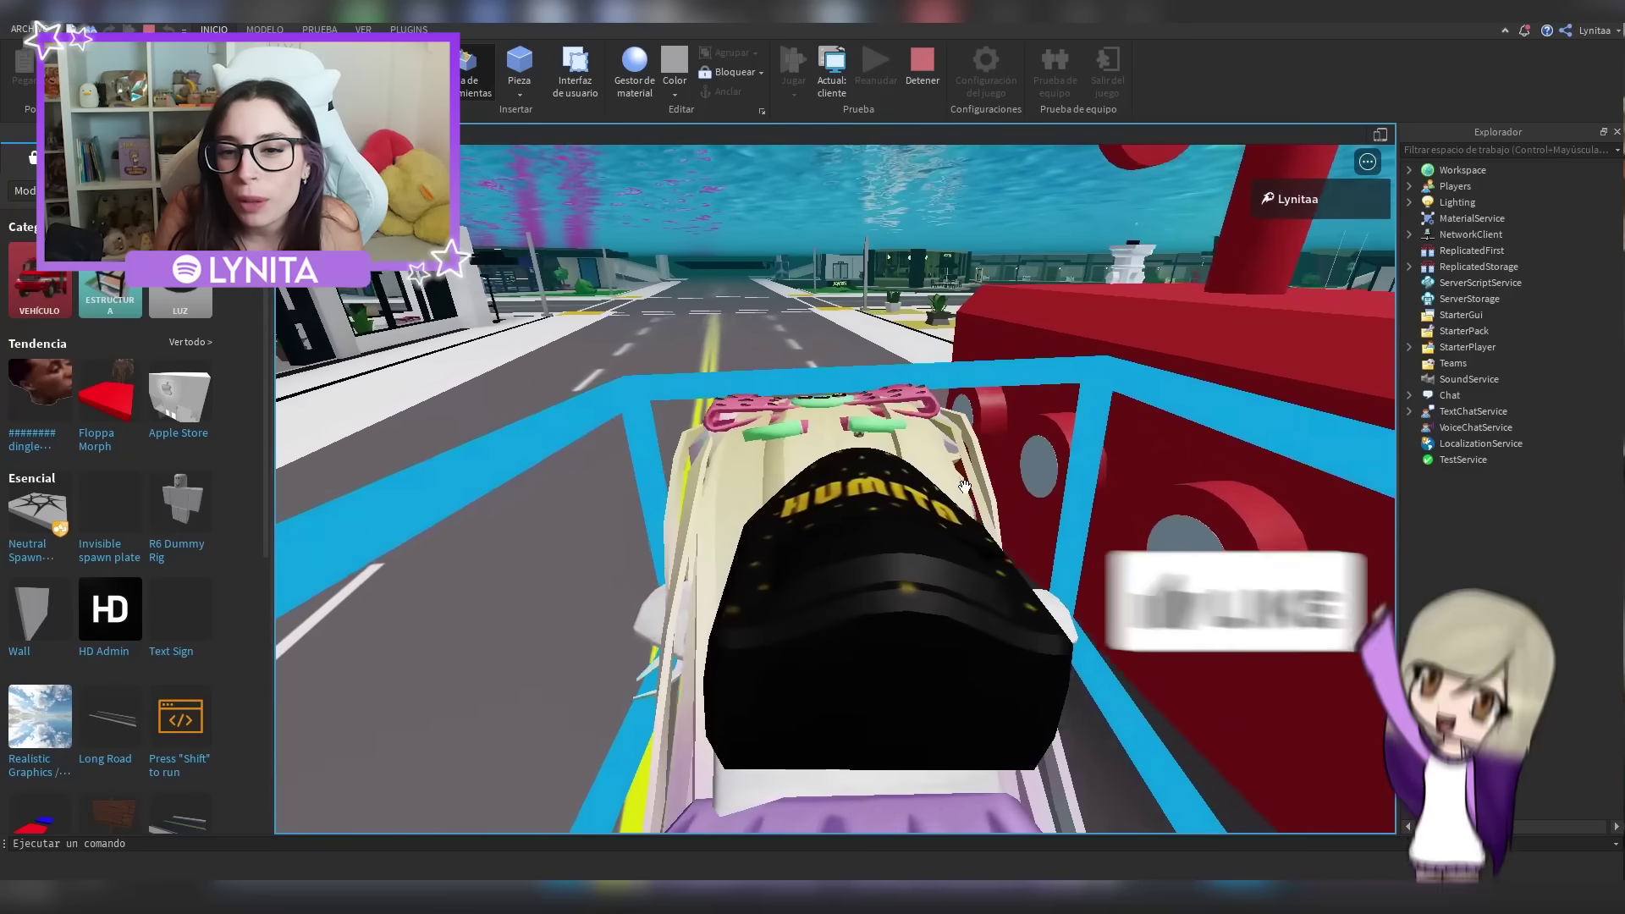
{"action": "key", "text": "space"}
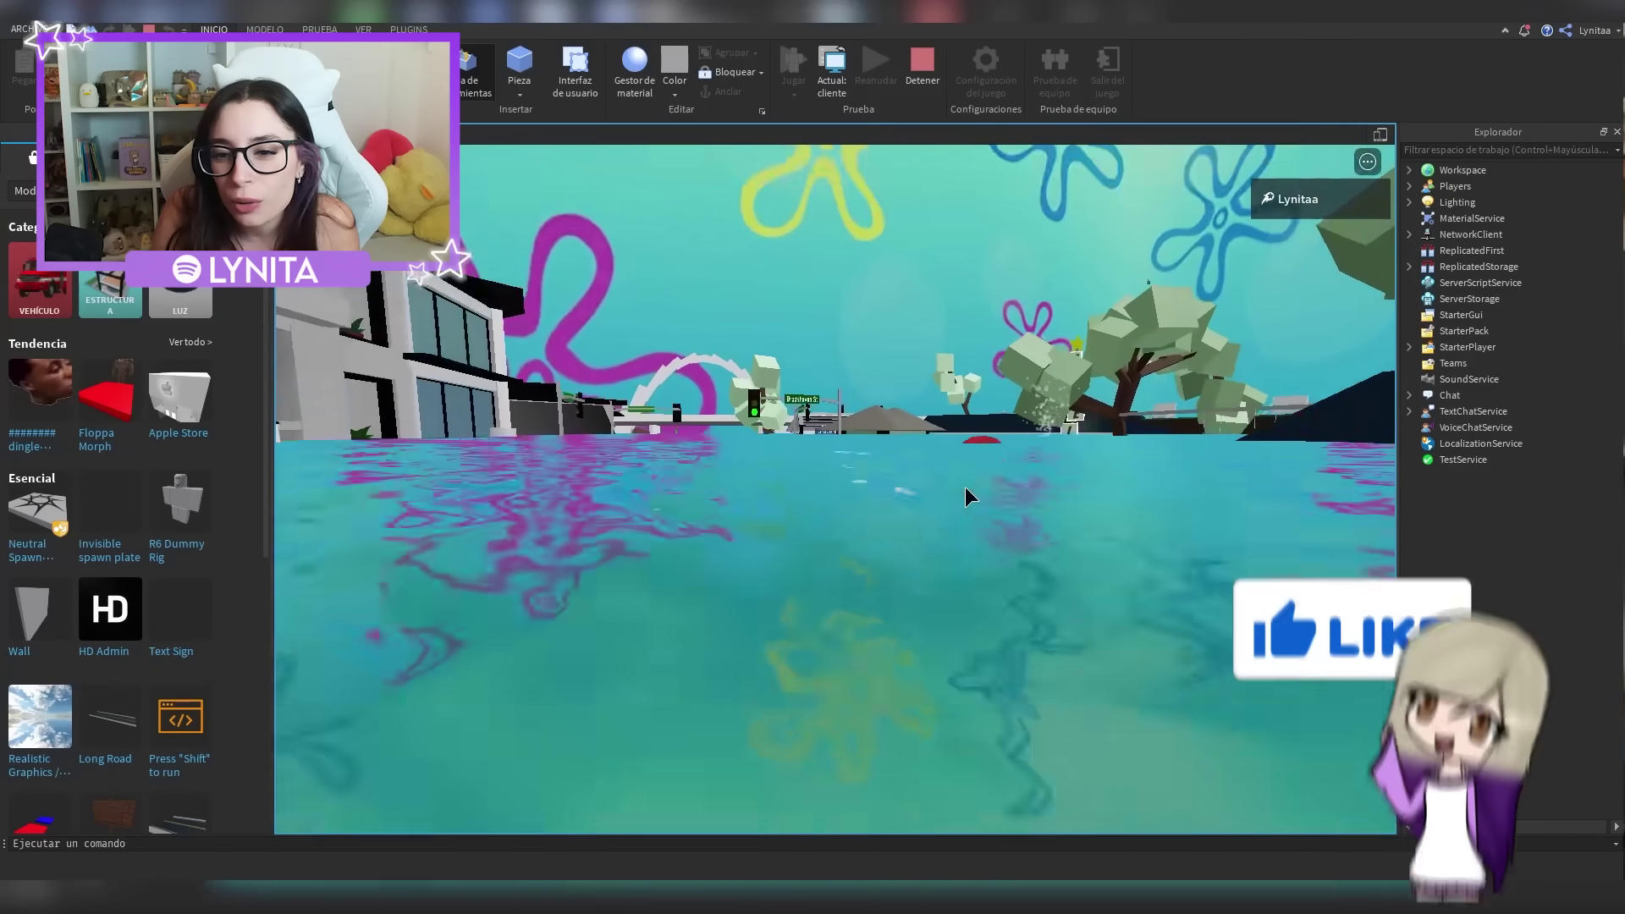
{"action": "key", "text": "Right"}
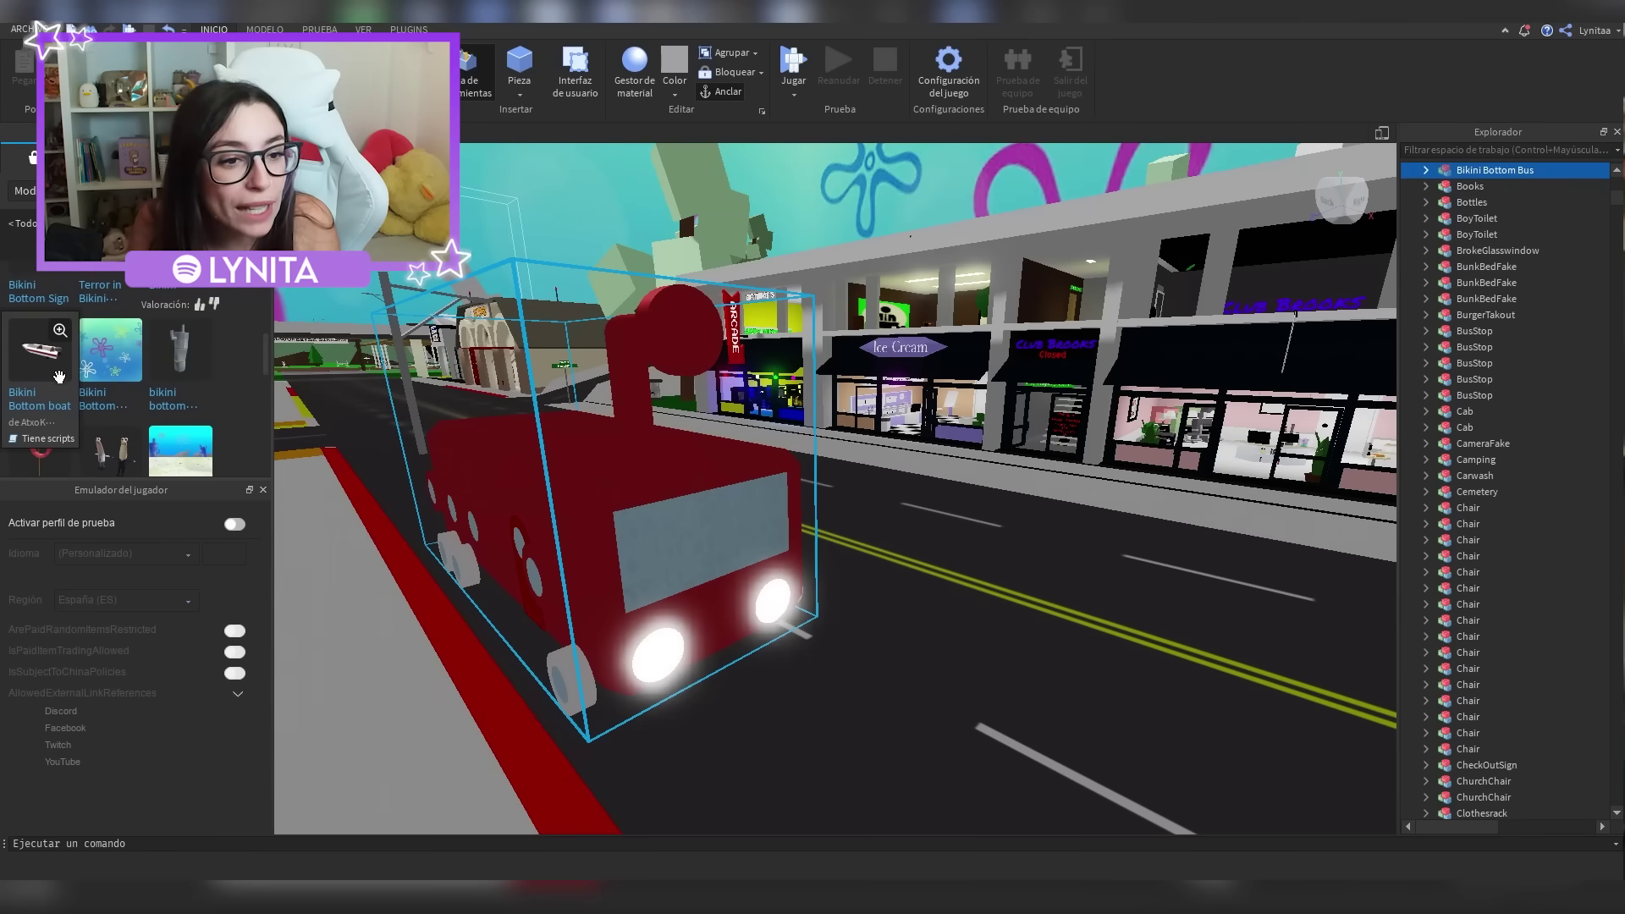
Insert the Bikini Bottom boat from the toolbox on the road beside the red bus
{"action": "left_click", "coordinate": [1047, 595]}
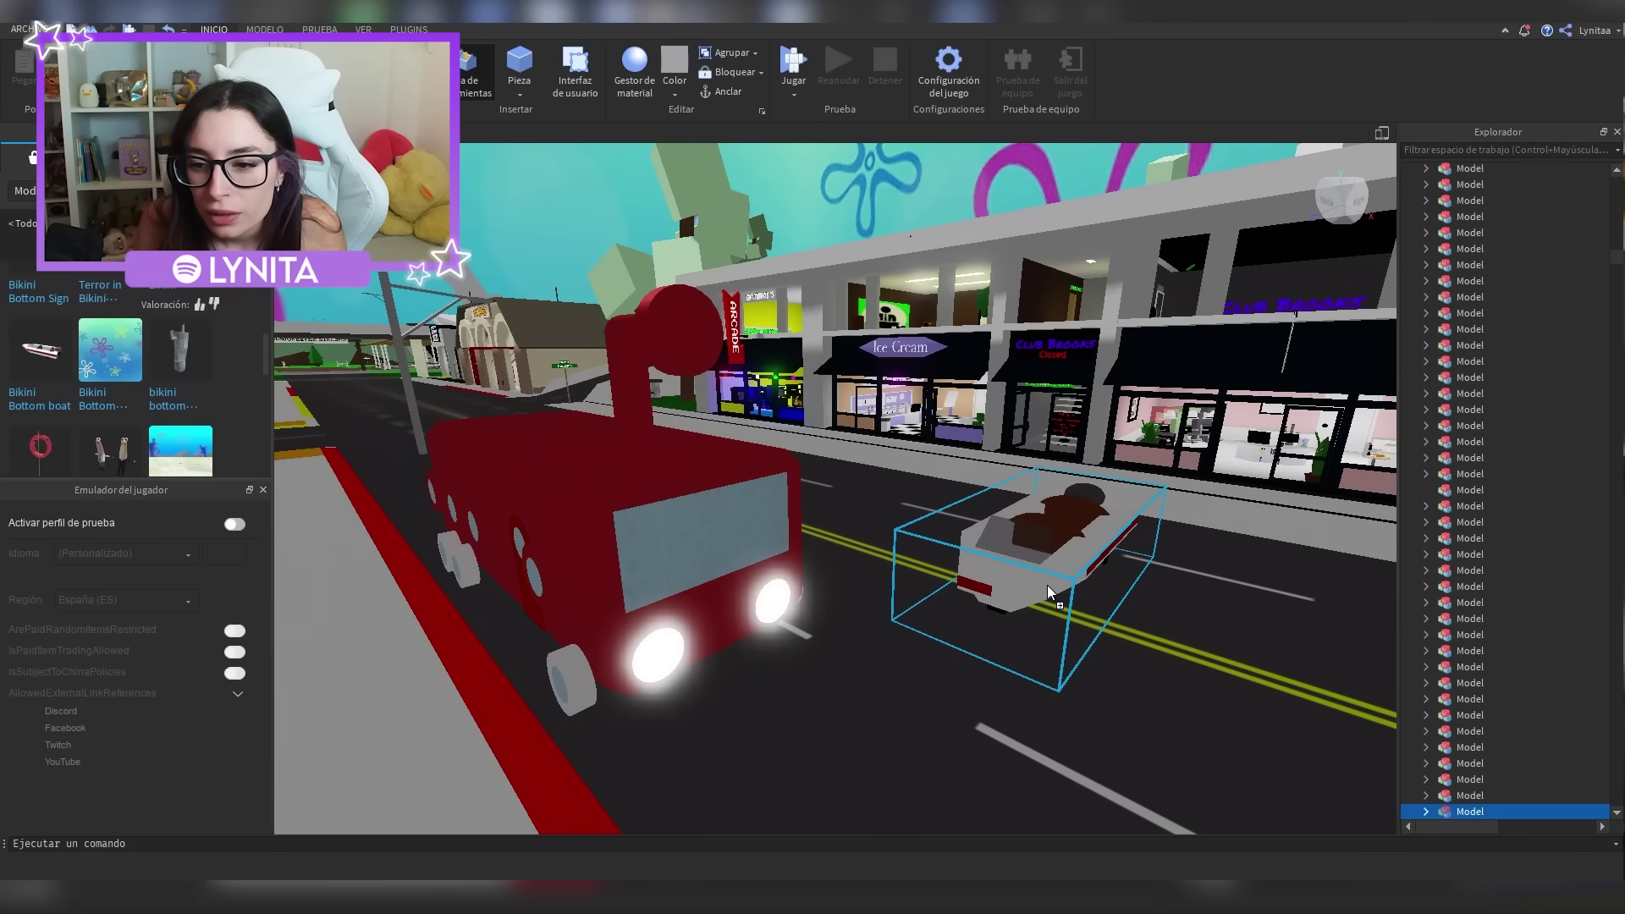
{"action": "key", "text": "f"}
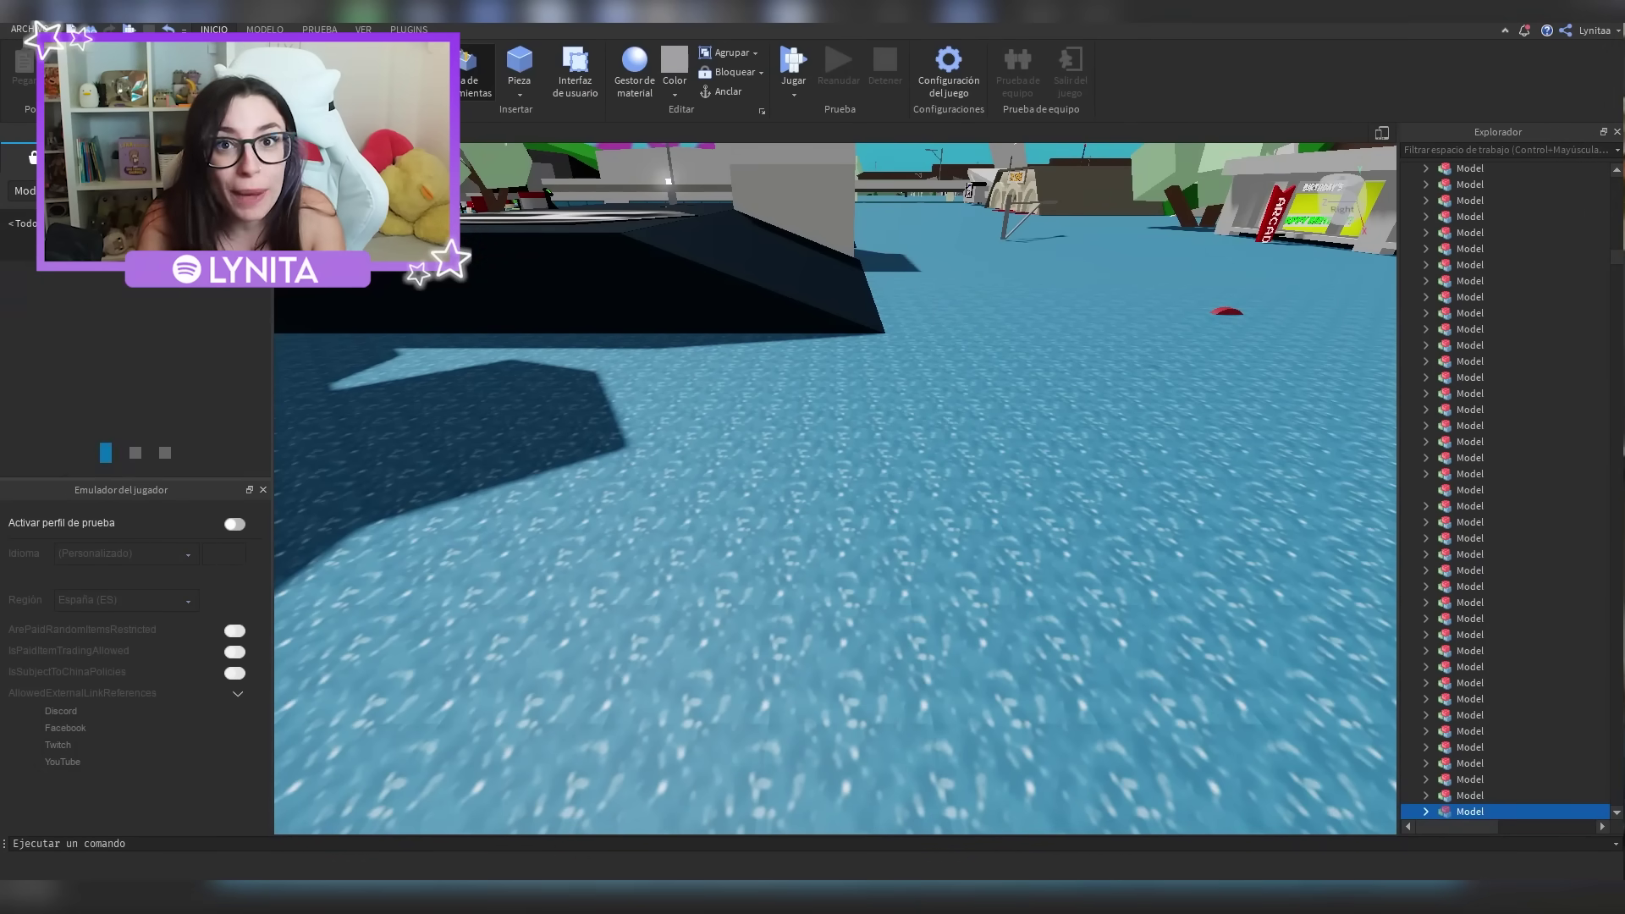
Insert a Drivable Speed Boat from the toolbox and position it on the water next to the helipad
{"action": "right_click_drag", "start_coordinate": [932, 378], "coordinate": [932, 378]}
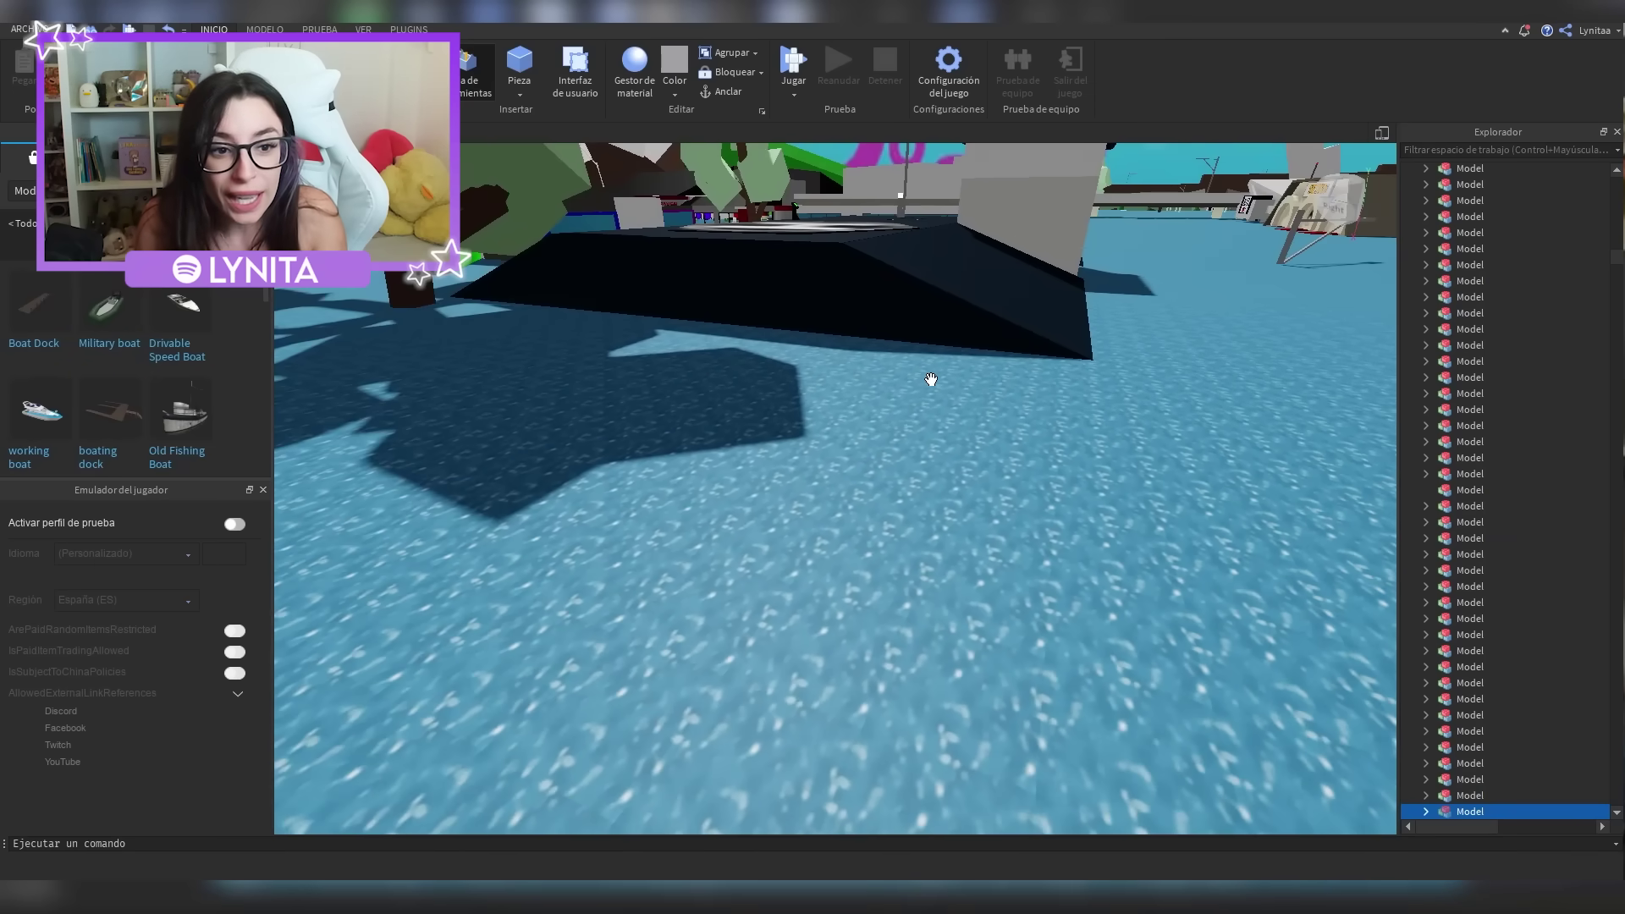
{"action": "mouse_move", "coordinate": [203, 340]}
{"action": "left_click_drag", "start_coordinate": [192, 325], "coordinate": [813, 537]}
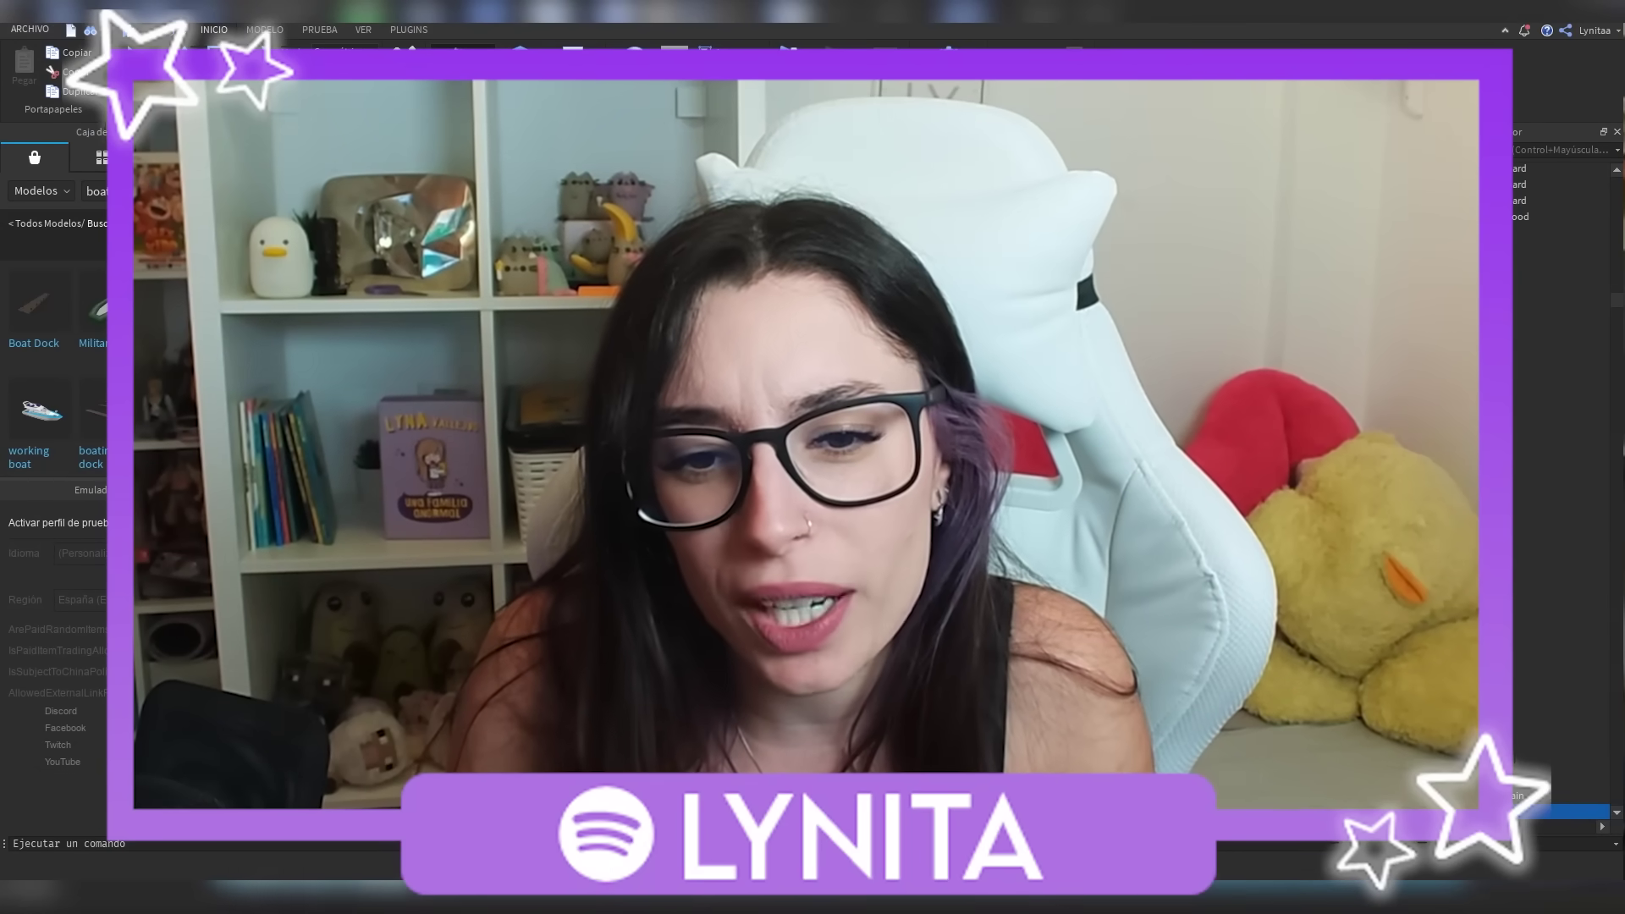
{"action": "left_click_drag", "start_coordinate": [593, 474], "coordinate": [694, 534]}
Turn a second speed boat parallel to the first and set it alongside on the water by the helipad
{"action": "mouse_move", "coordinate": [108, 347]}
{"action": "key", "text": "f"}
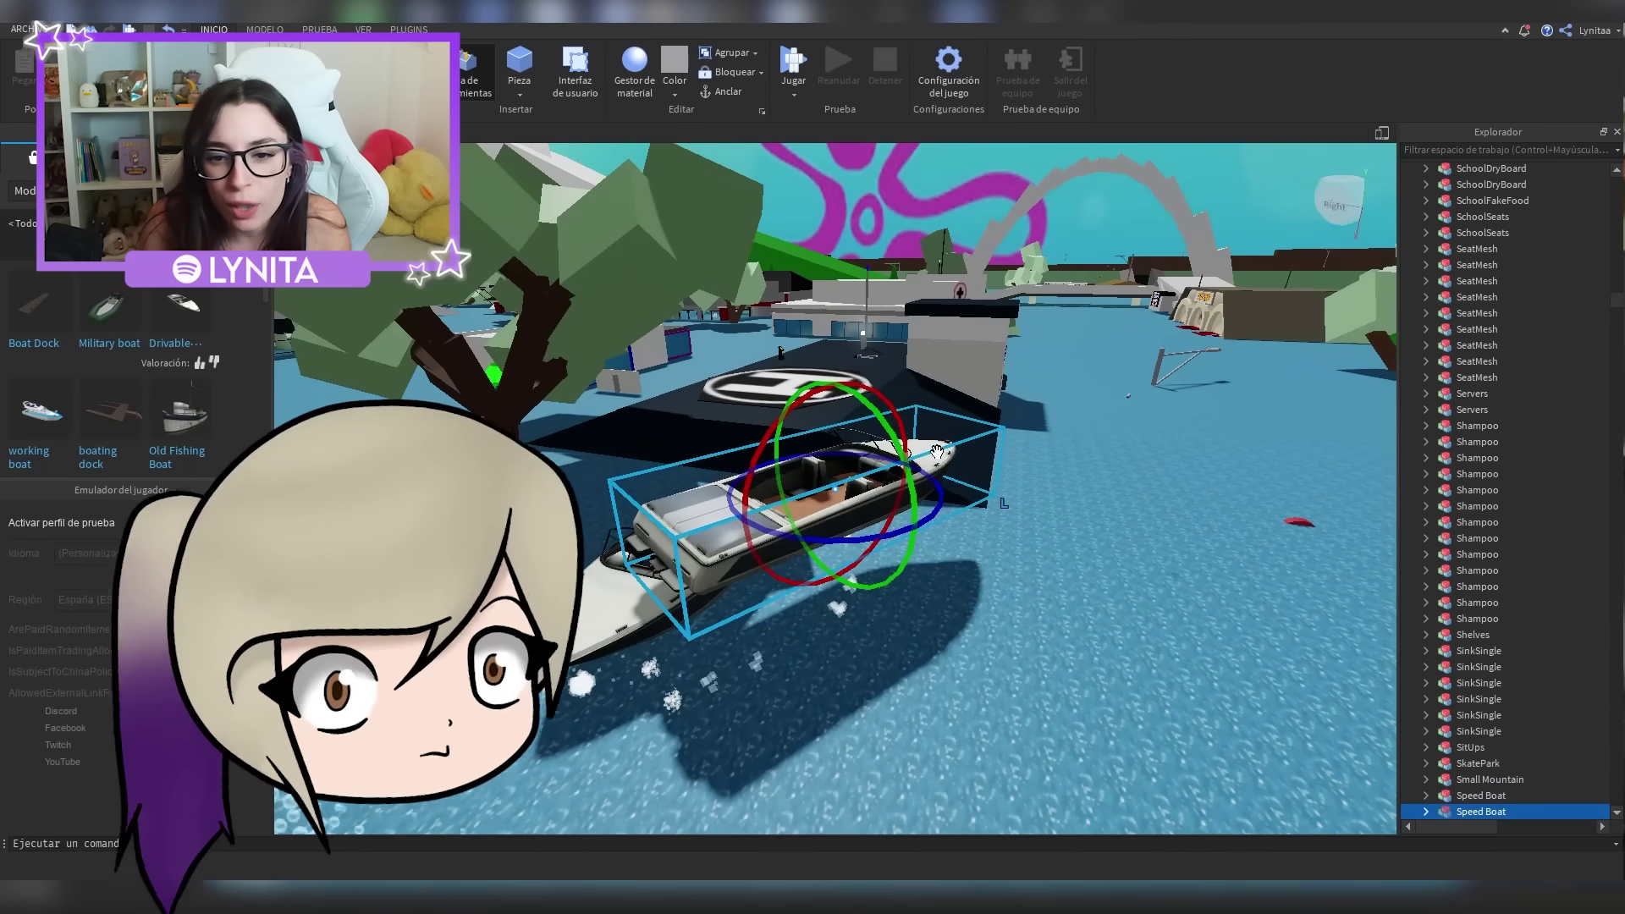
{"action": "left_click_drag", "start_coordinate": [683, 551], "coordinate": [942, 639]}
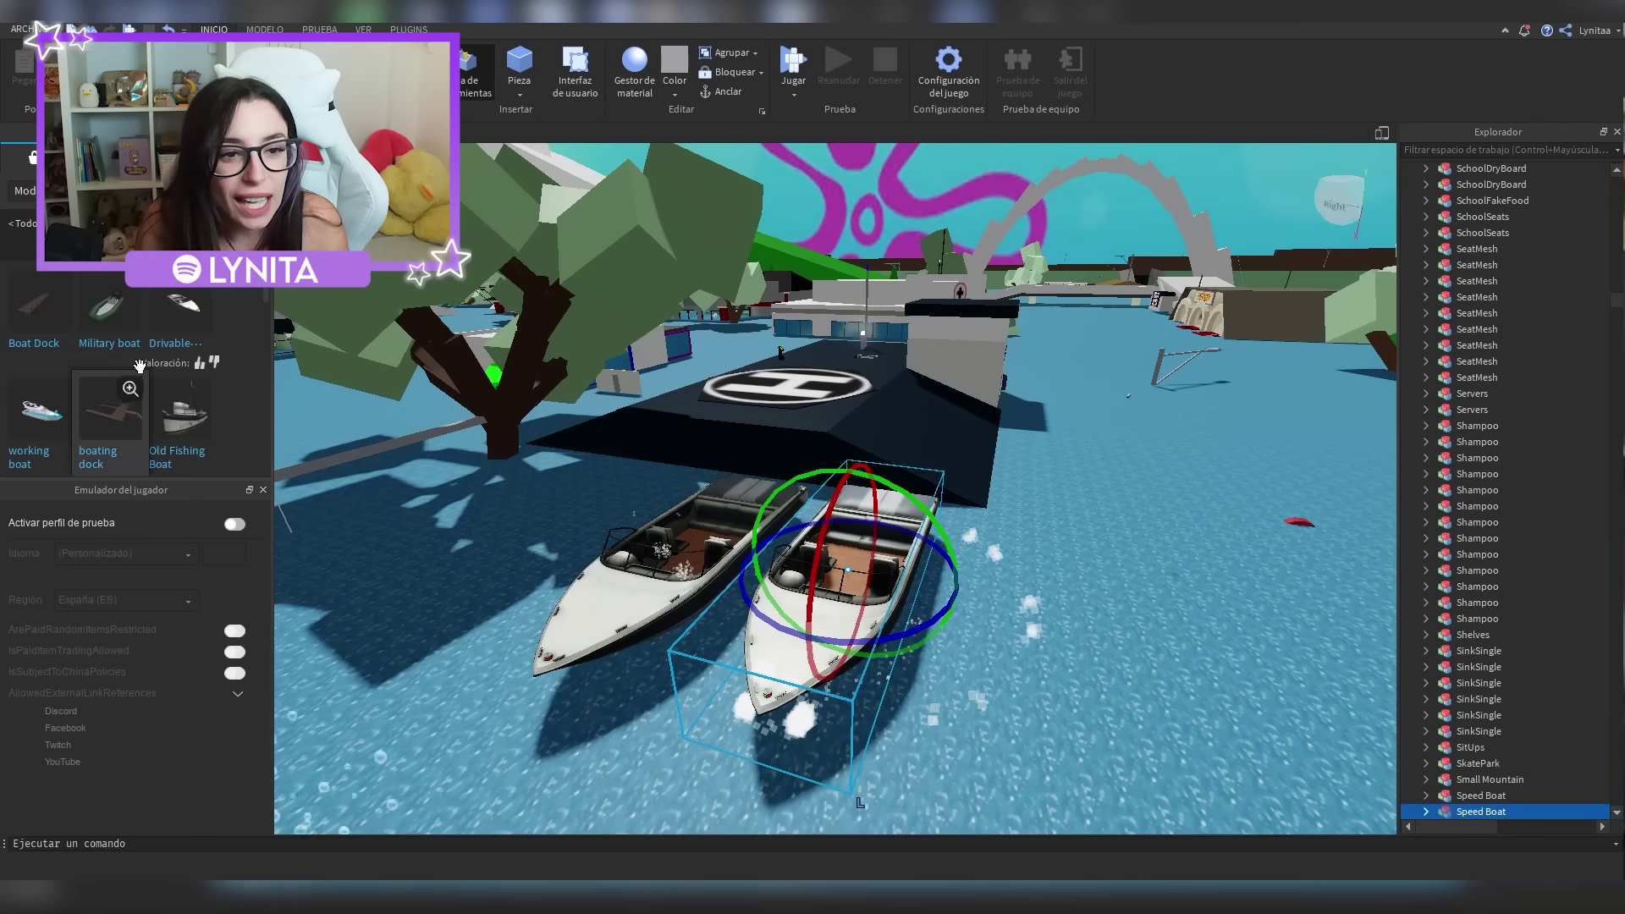
{"action": "middle_click_drag", "start_coordinate": [533, 474], "coordinate": [538, 522]}
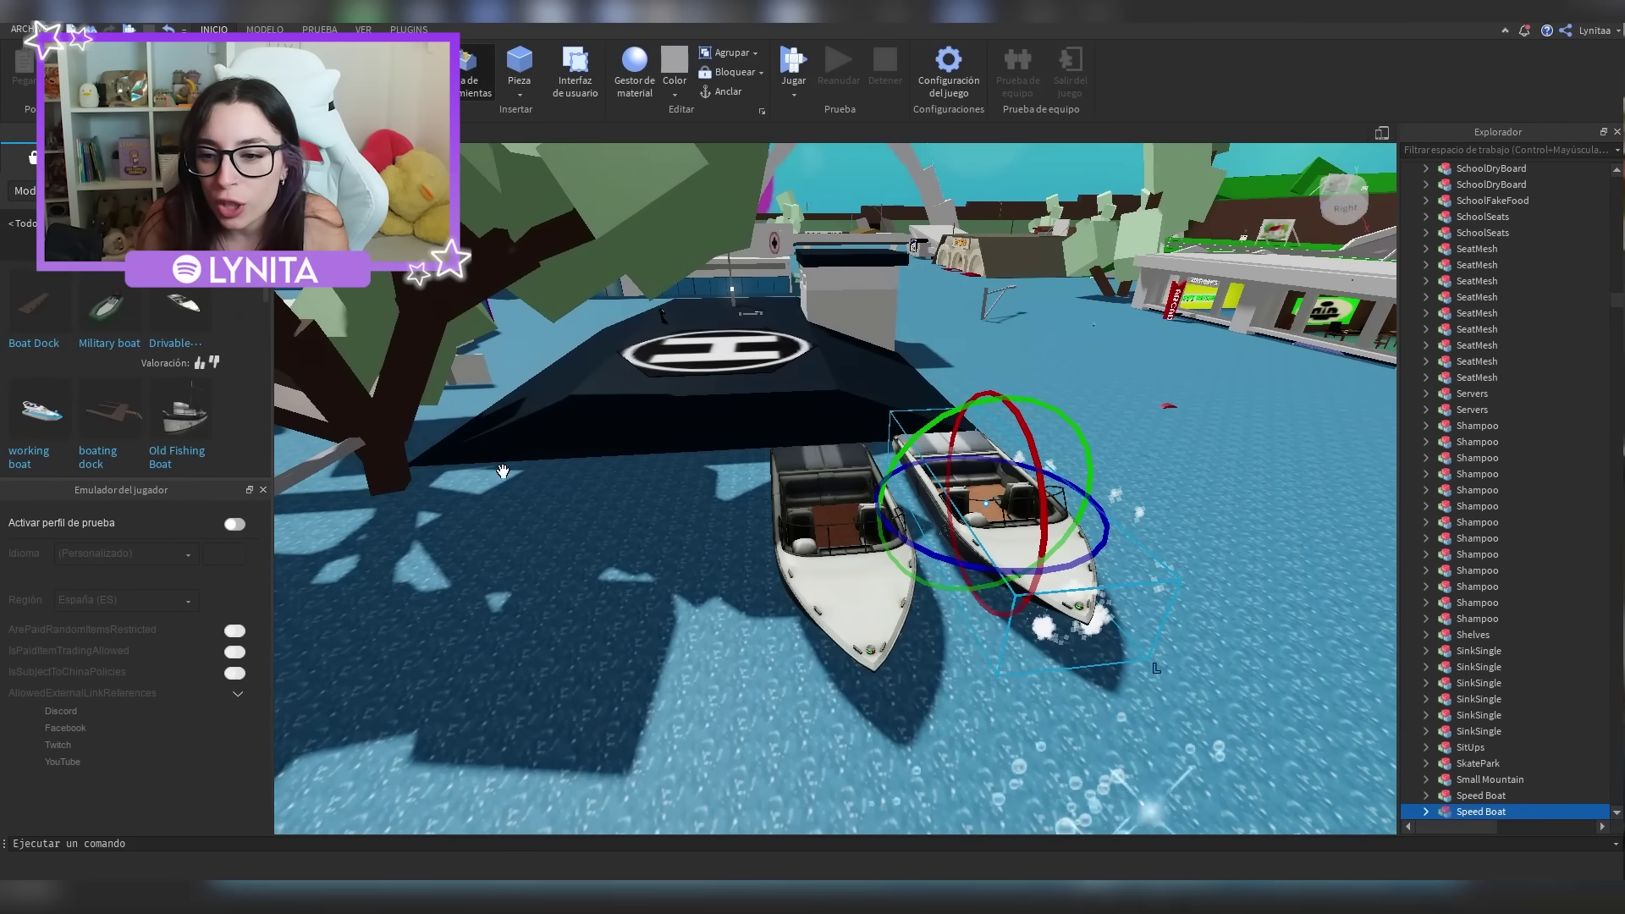
Add a third Drivable Speed Boat and line it up with the other two on the water by the helipad
{"action": "left_click_drag", "start_coordinate": [188, 315], "coordinate": [709, 565]}
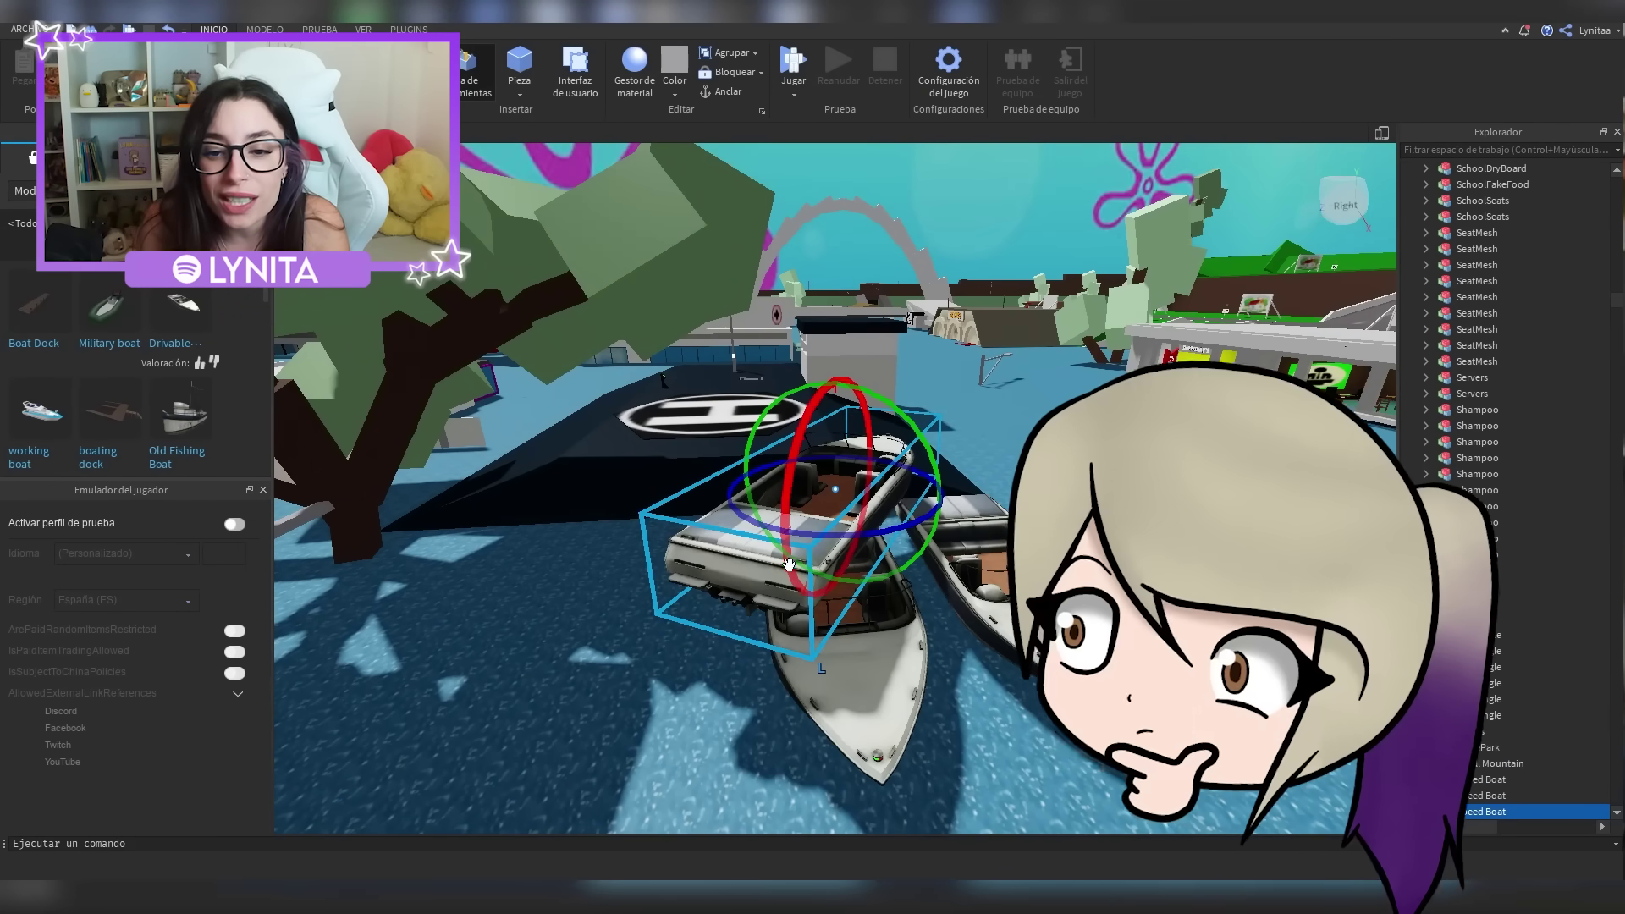
{"action": "left_click_drag", "start_coordinate": [643, 600], "coordinate": [656, 692]}
{"action": "scroll", "coordinate": [640, 601], "scroll_direction": "down", "scroll_amount": 5}
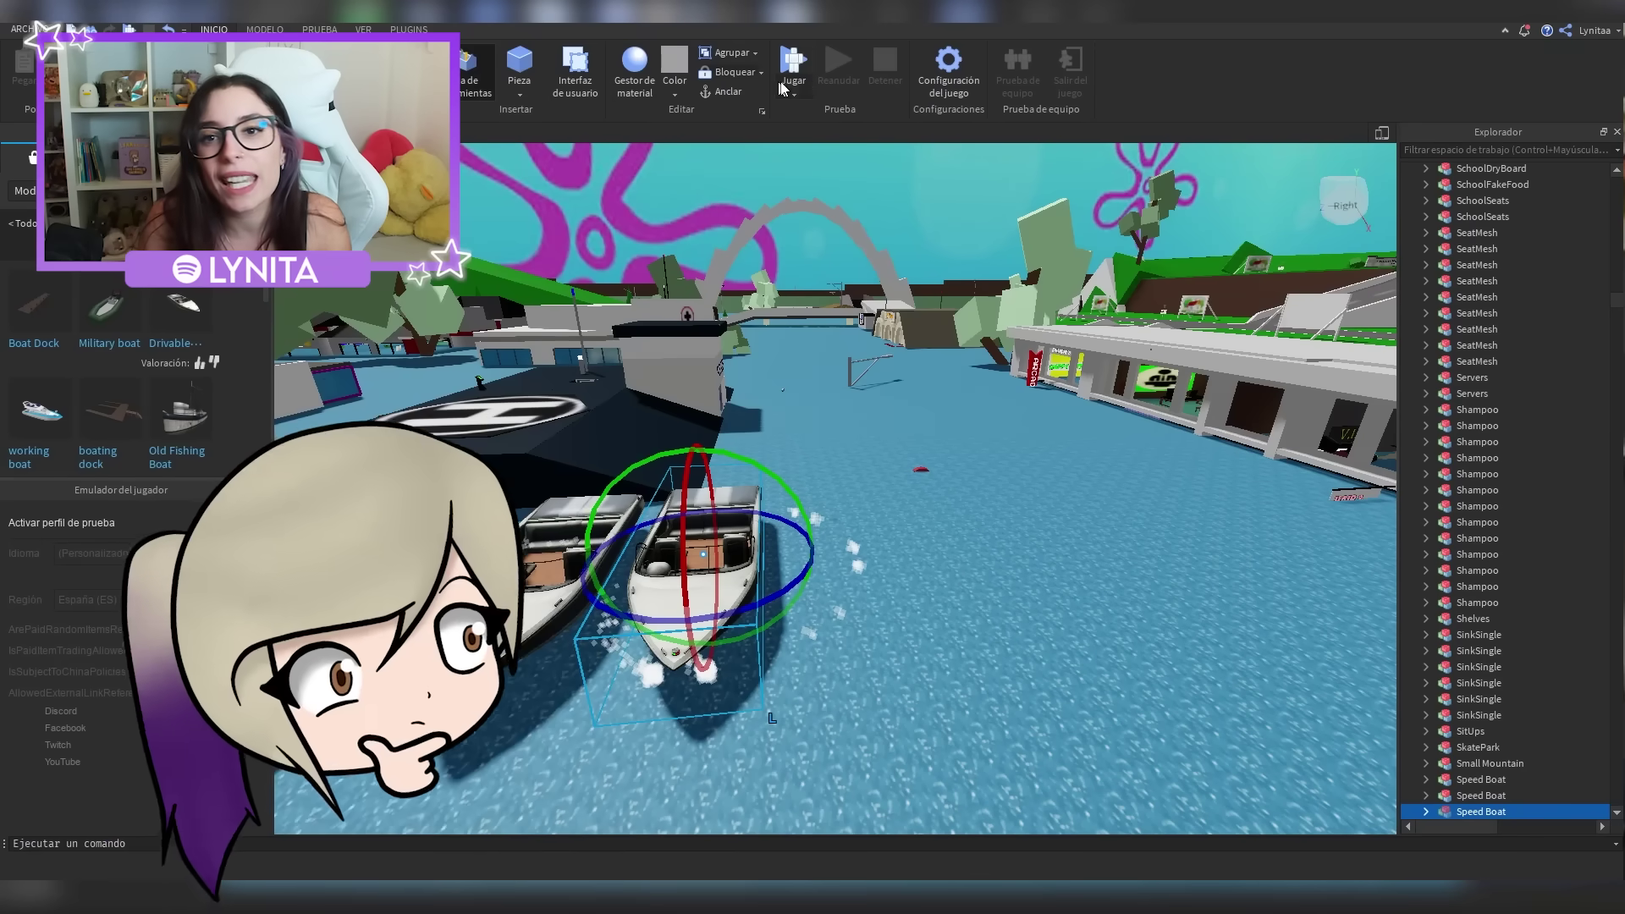
Start a playtest and look over the speed boats with the character on board
{"action": "left_click", "coordinate": [791, 68]}
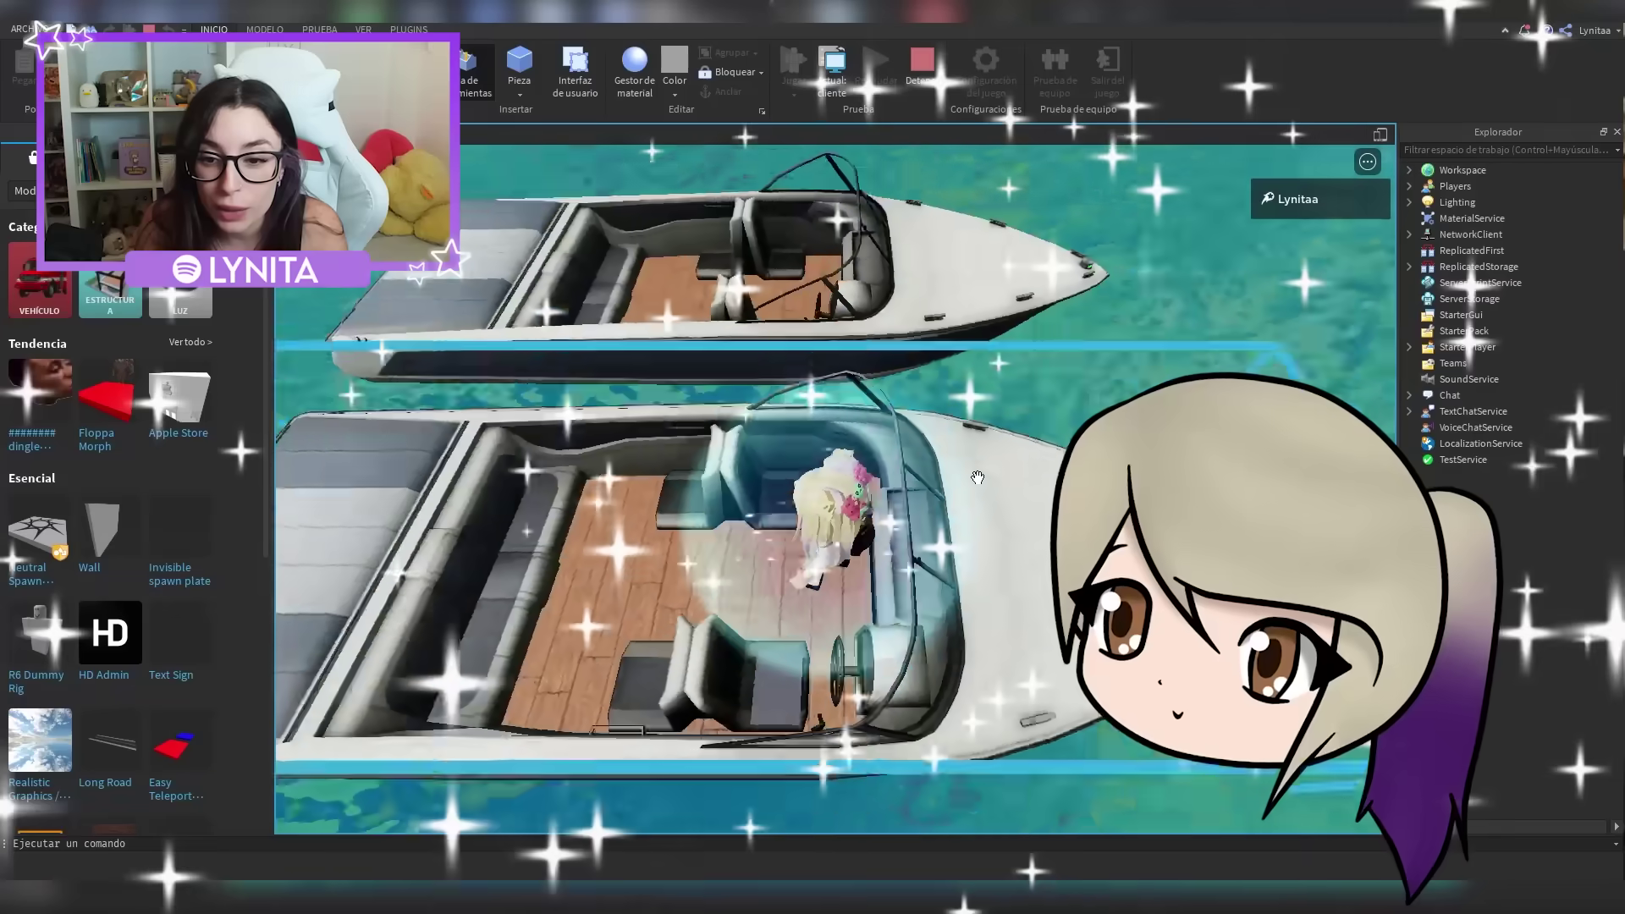
{"action": "right_click_drag", "start_coordinate": [978, 477], "coordinate": [910, 498]}
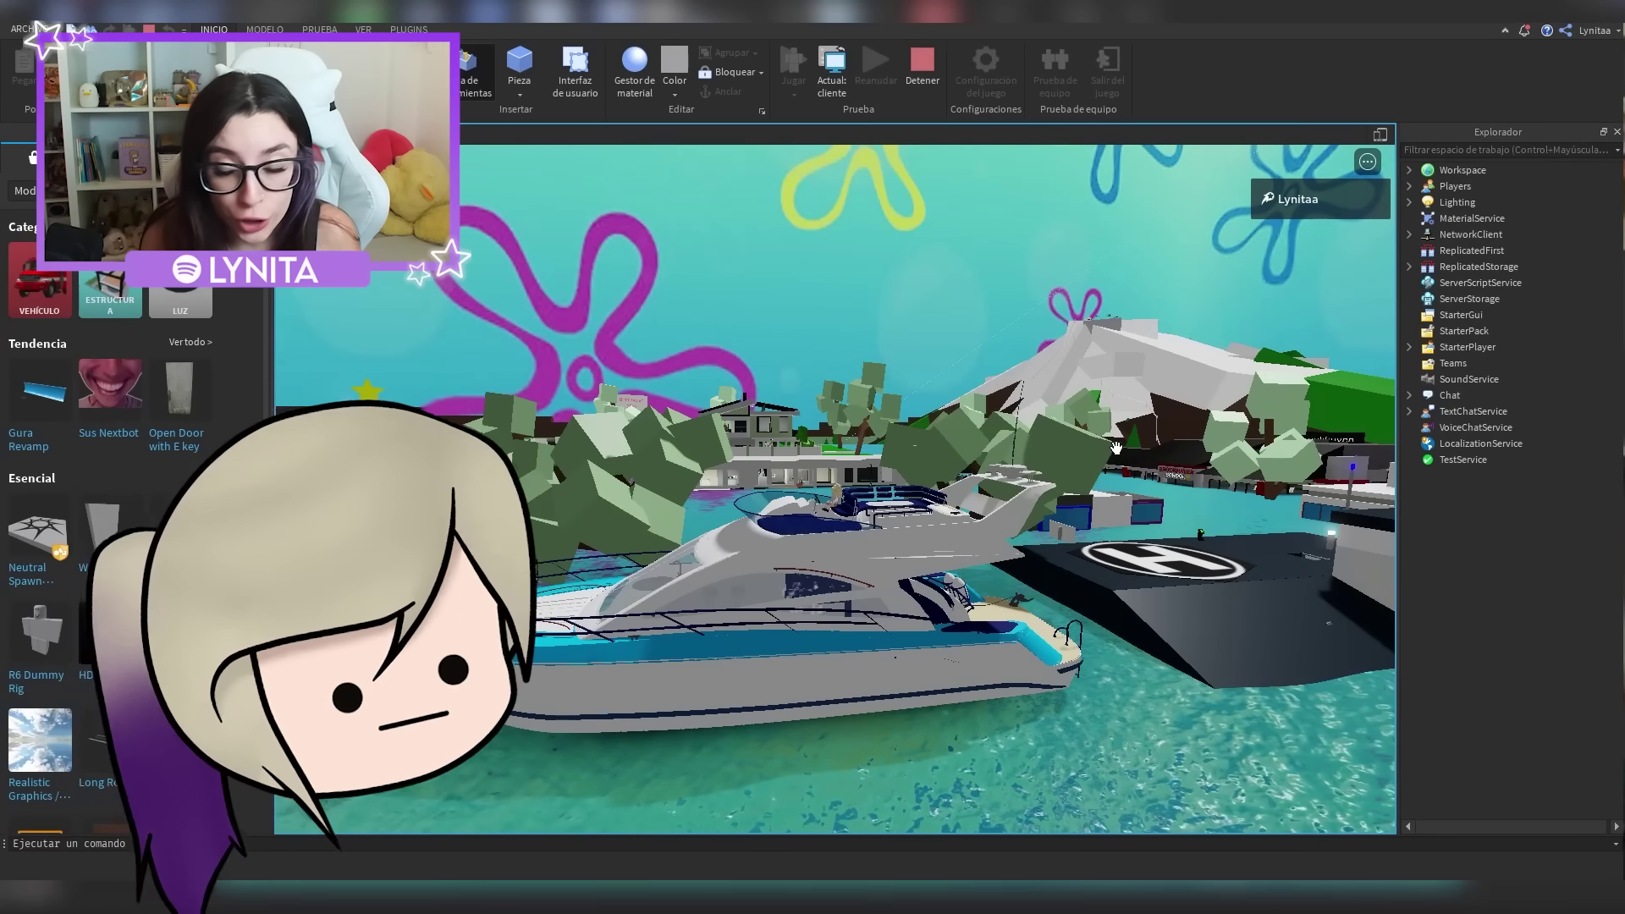
Inspect the large yacht in the playtest, both from outside and from its deck and cabin
{"action": "scroll", "coordinate": [1116, 447], "scroll_direction": "up", "scroll_amount": 10}
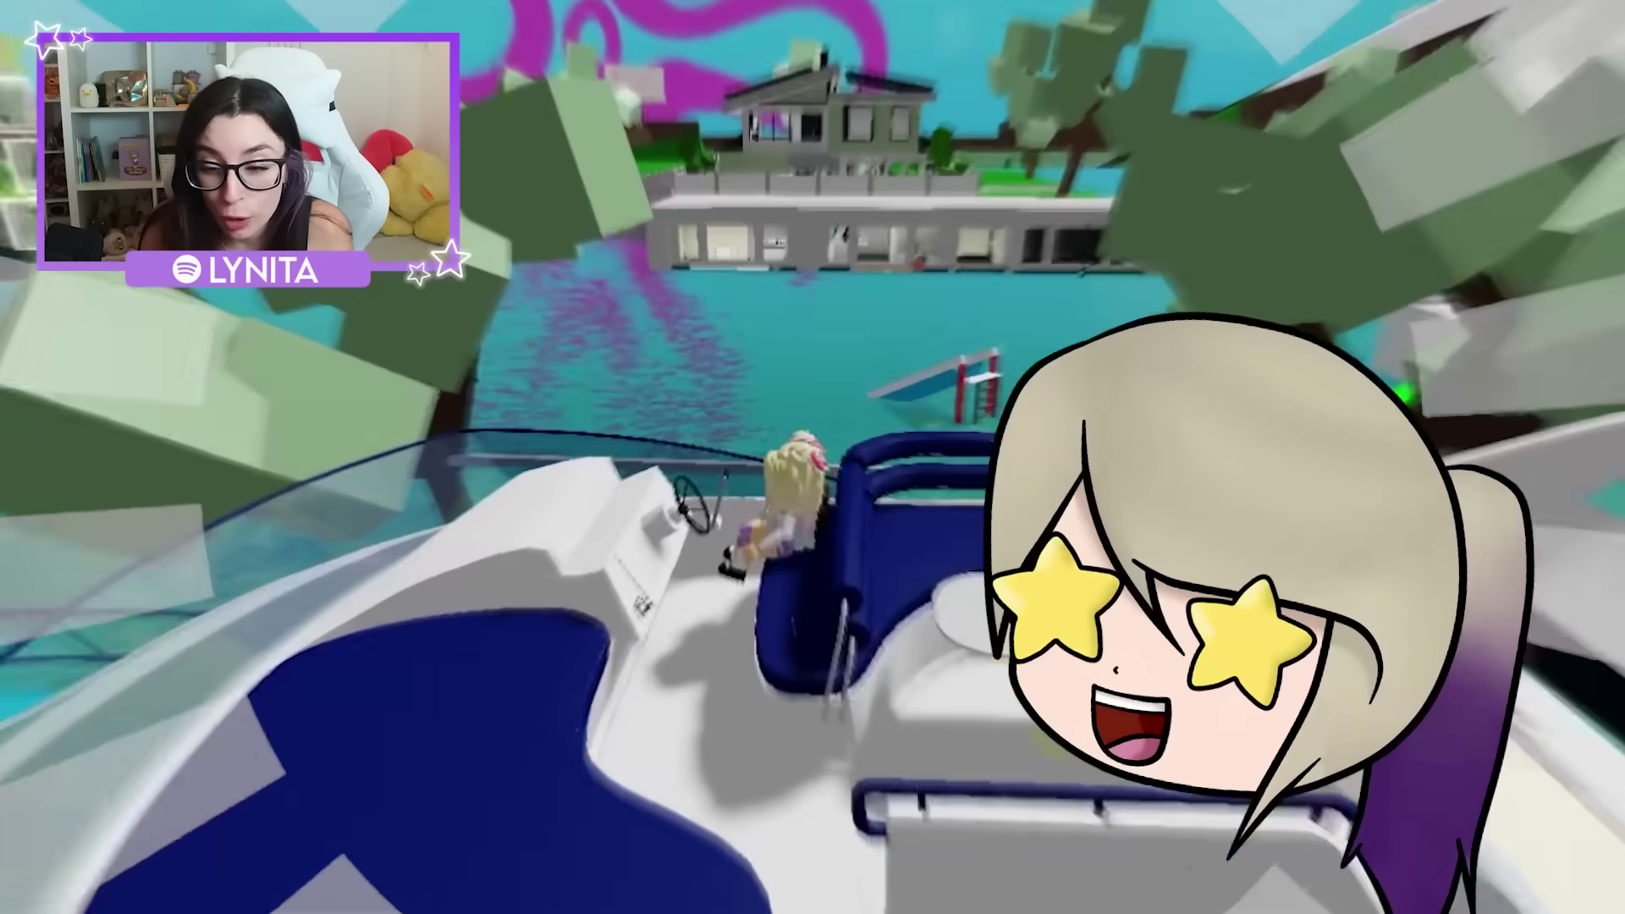
{"action": "scroll", "coordinate": [1095, 459], "scroll_direction": "down", "scroll_amount": 10}
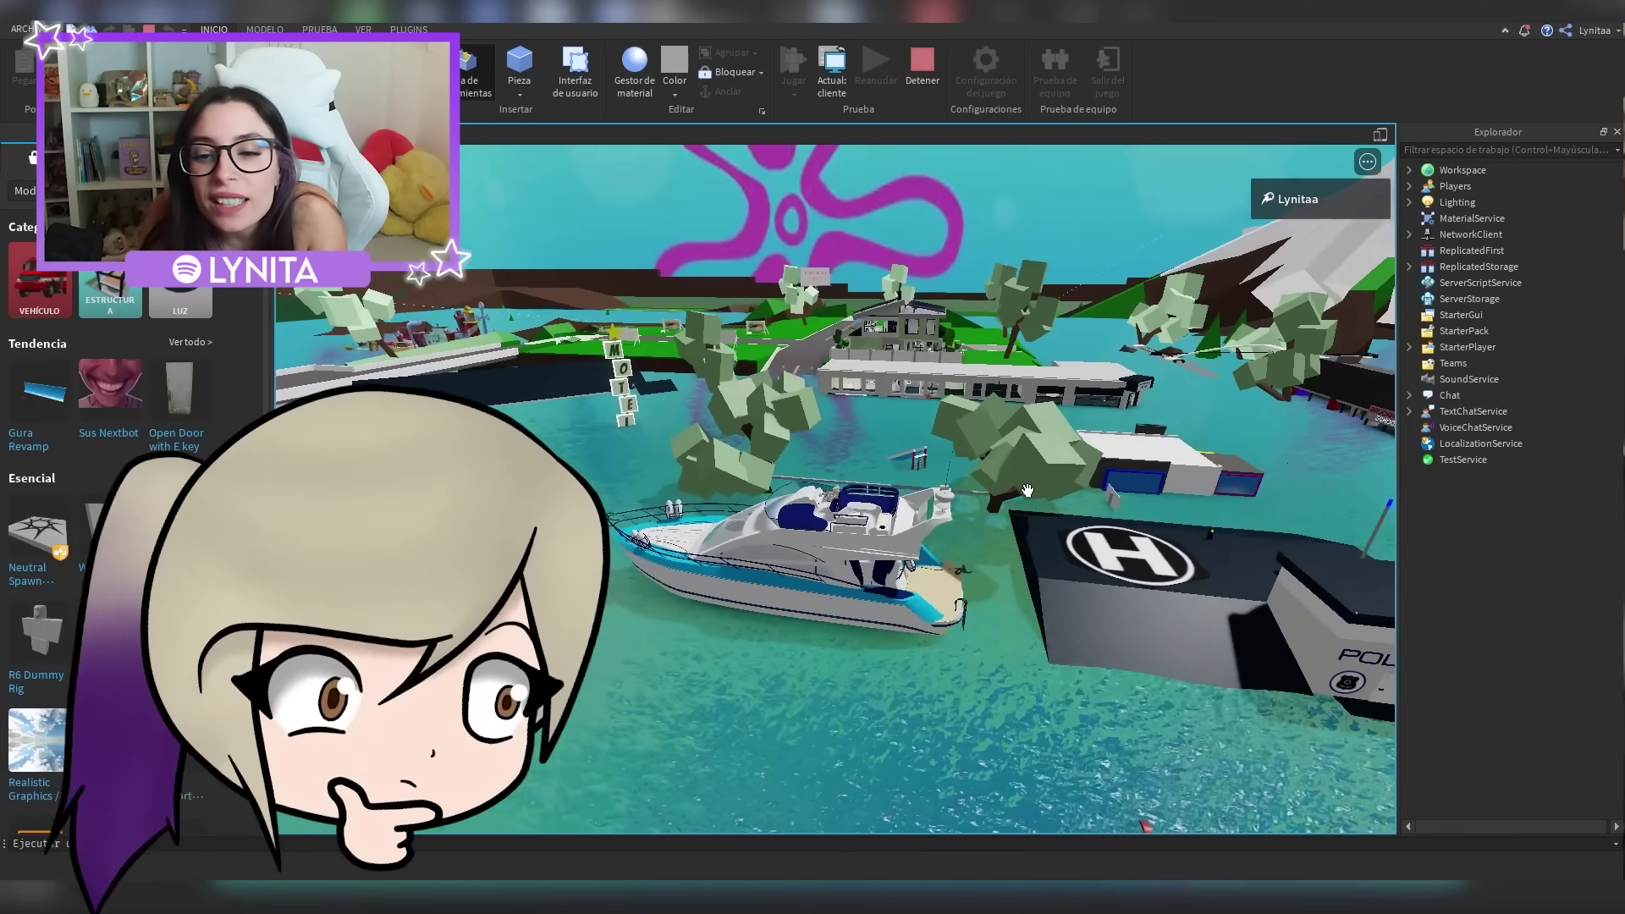
{"action": "right_click_drag", "start_coordinate": [1096, 460], "coordinate": [835, 482]}
{"action": "scroll", "coordinate": [1027, 490], "scroll_direction": "up", "scroll_amount": 3}
{"action": "scroll", "coordinate": [1028, 490], "scroll_direction": "up", "scroll_amount": 2}
{"action": "scroll", "coordinate": [1028, 490], "scroll_direction": "up", "scroll_amount": 5}
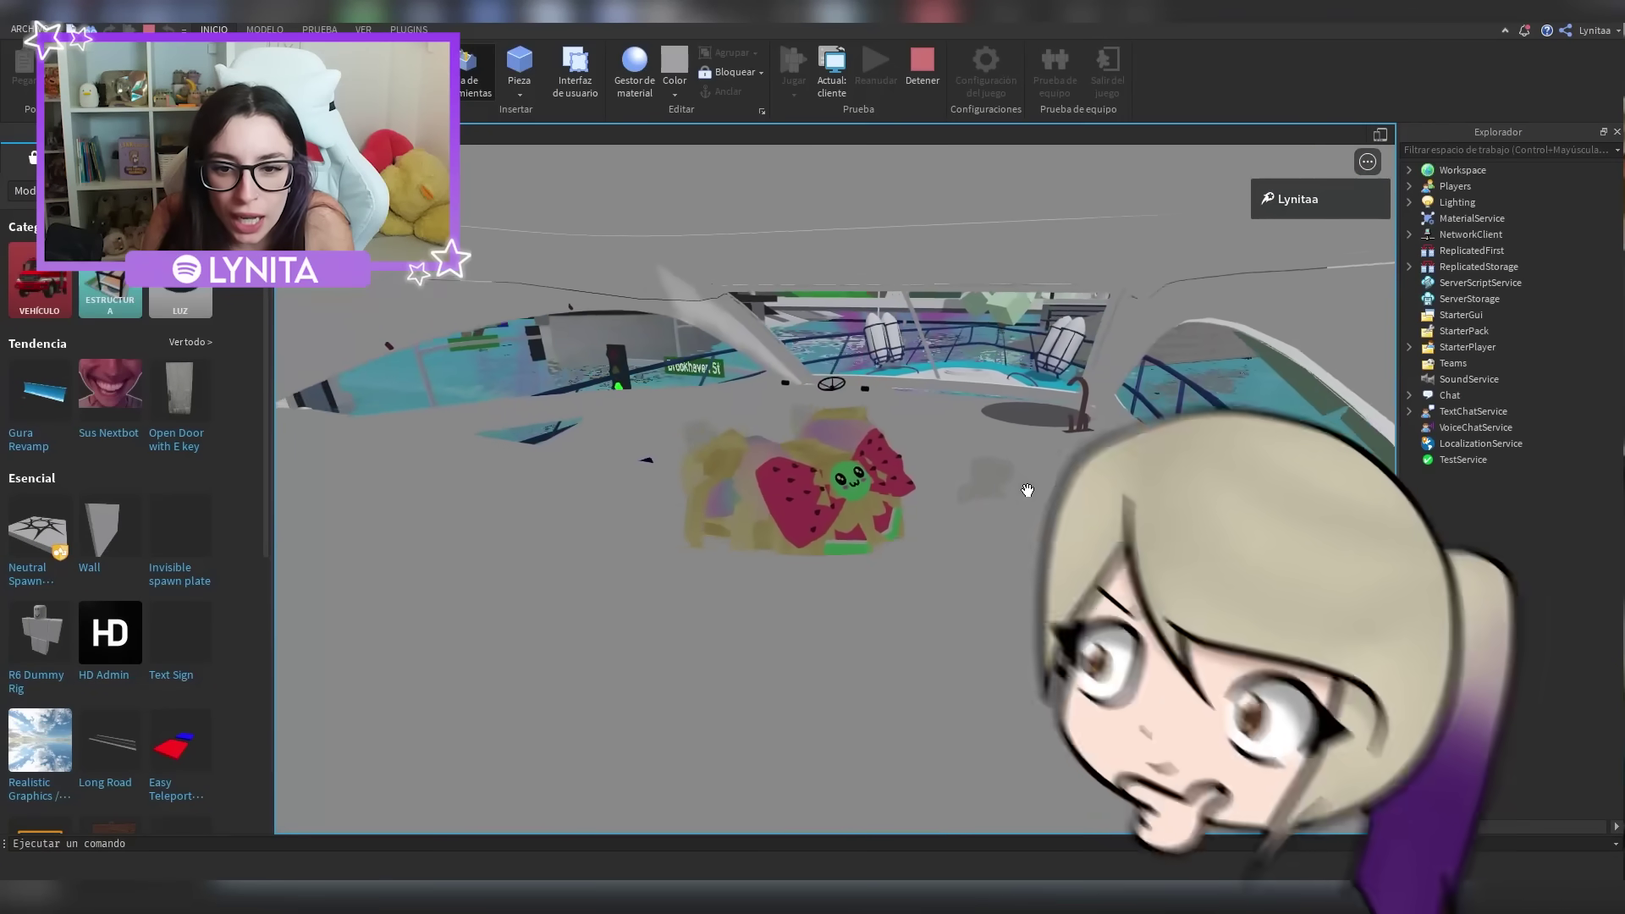
{"action": "scroll", "coordinate": [1027, 490], "scroll_direction": "up", "scroll_amount": 3}
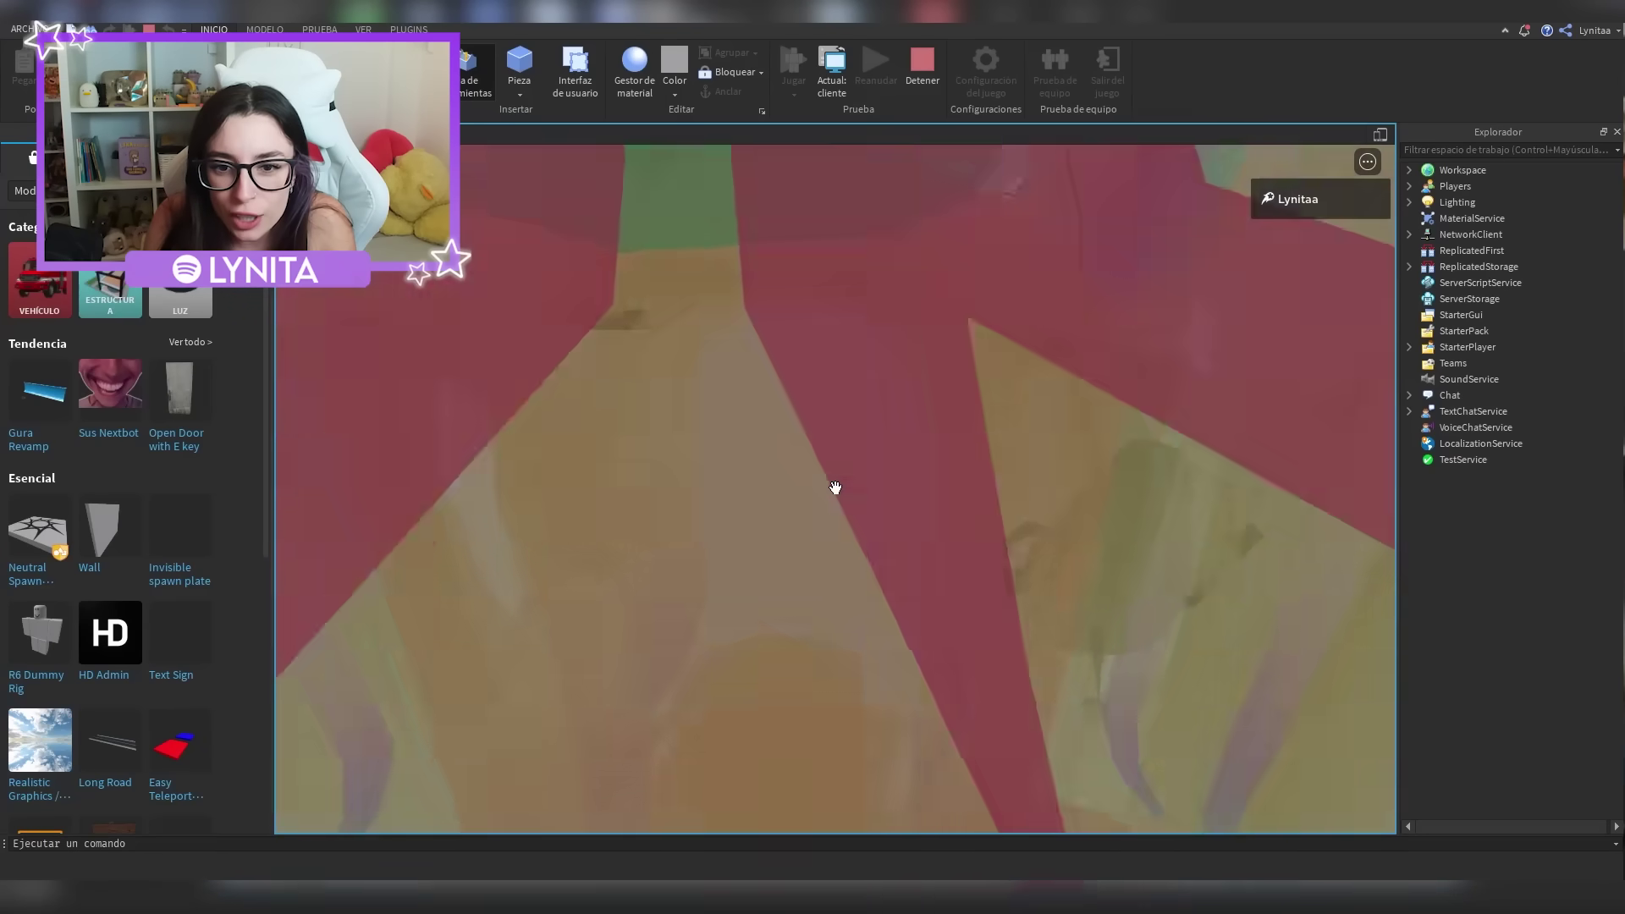
{"action": "scroll", "coordinate": [785, 505], "scroll_direction": "down", "scroll_amount": 3}
{"action": "scroll", "coordinate": [903, 489], "scroll_direction": "down", "scroll_amount": 5}
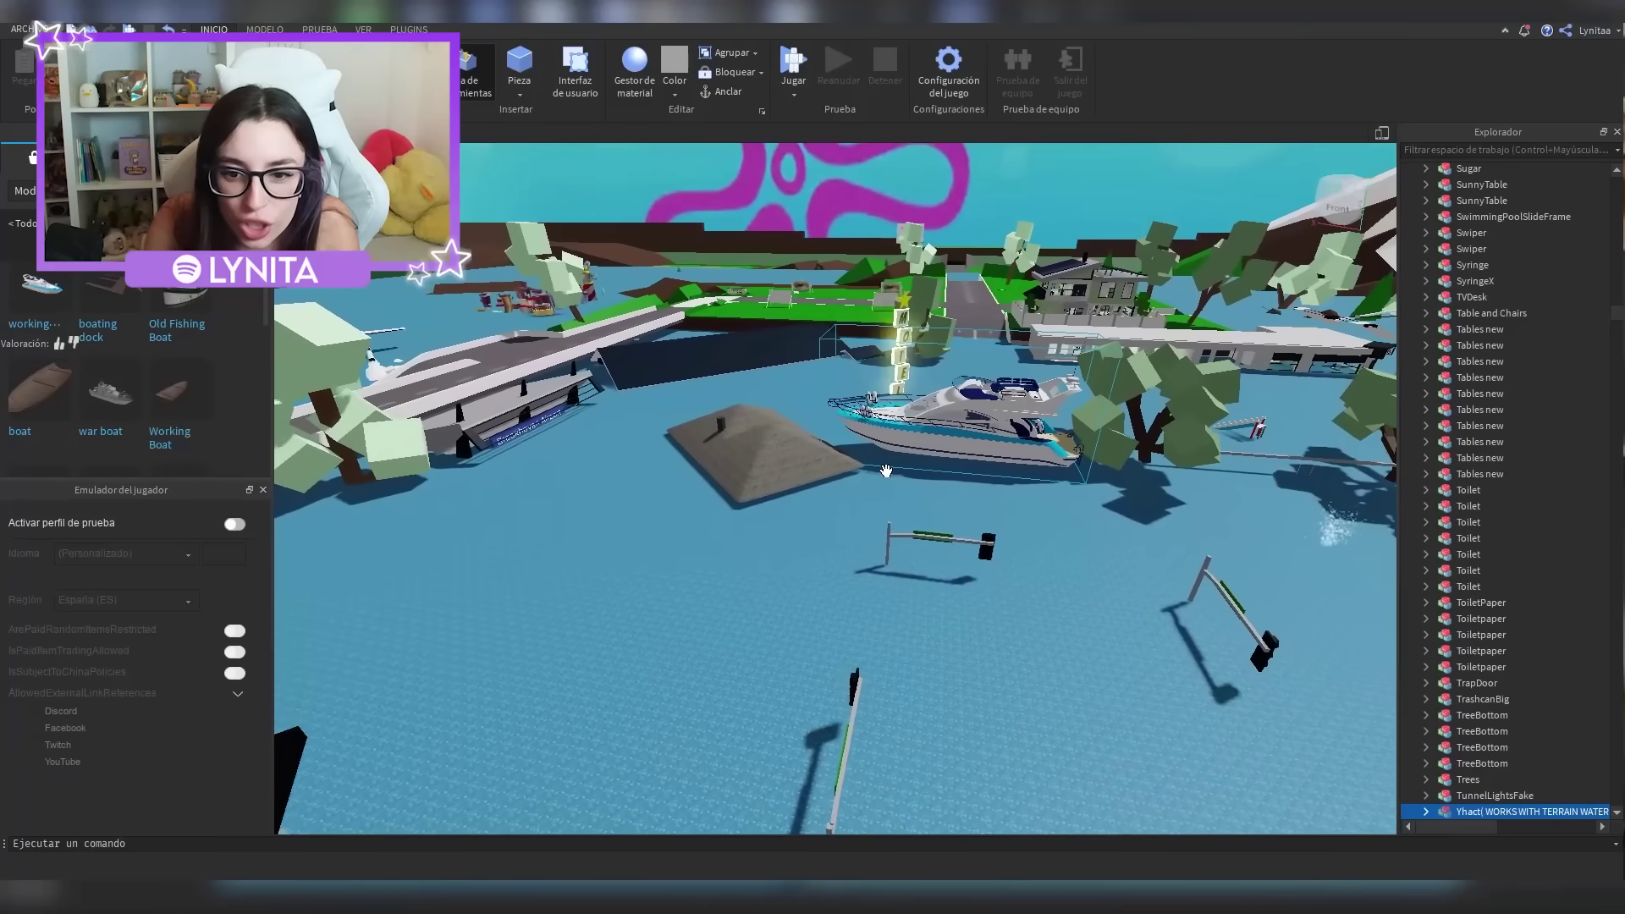
Move the yacht to the open water between the road and the white arch, and turn it parallel to the road
{"action": "left_click_drag", "start_coordinate": [977, 434], "coordinate": [592, 659]}
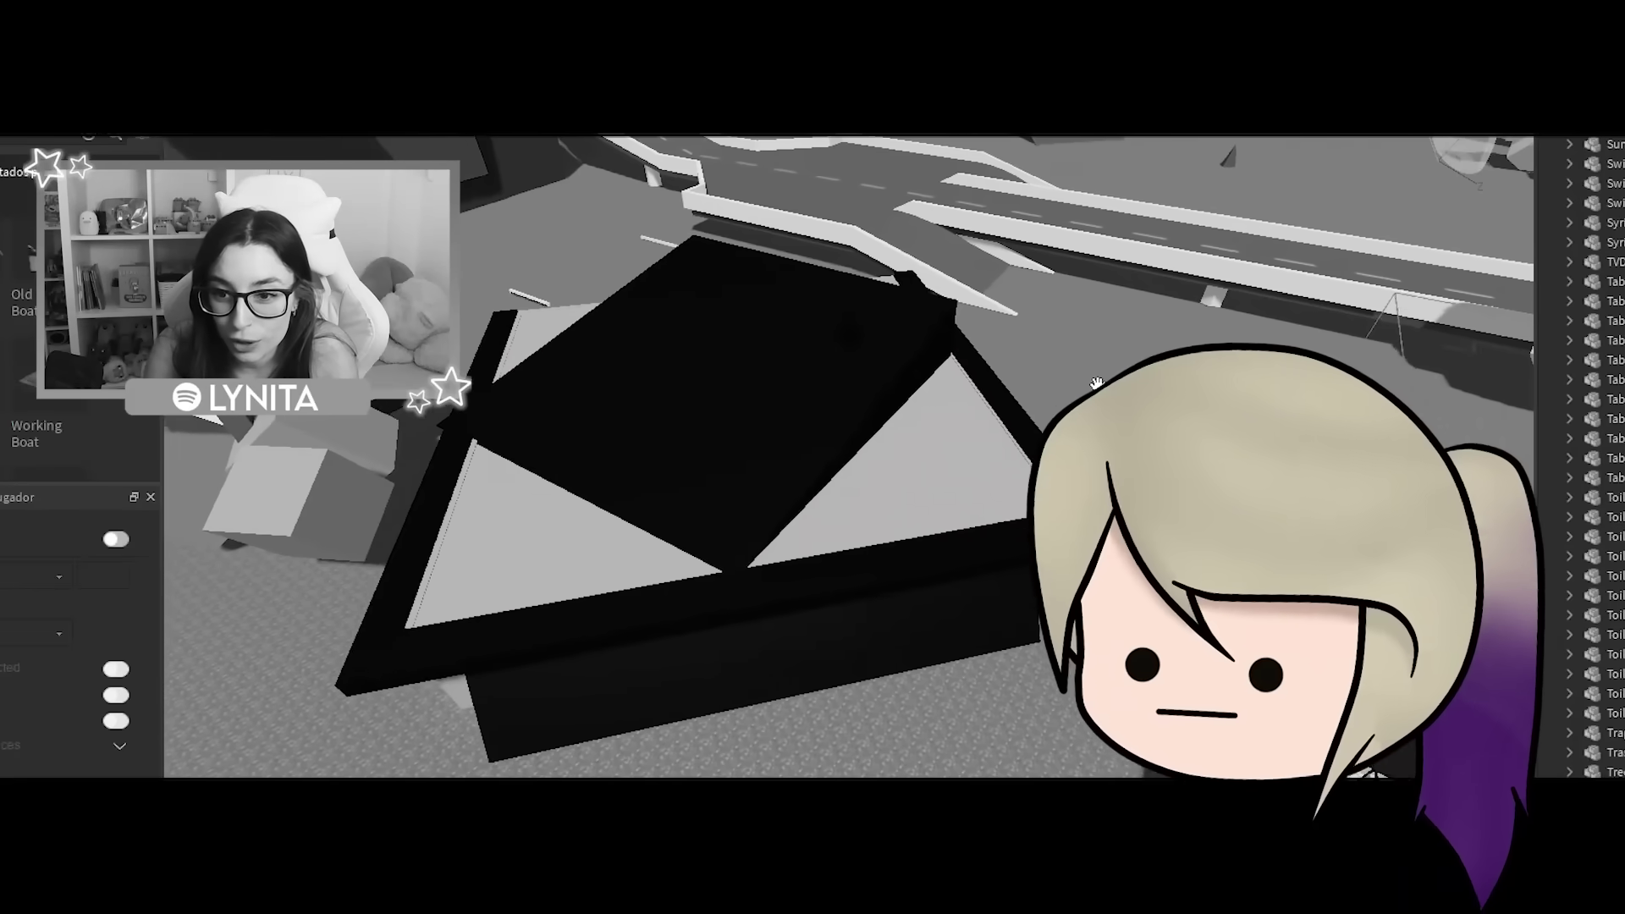
{"action": "scroll", "coordinate": [1096, 384], "scroll_direction": "down", "scroll_amount": 5}
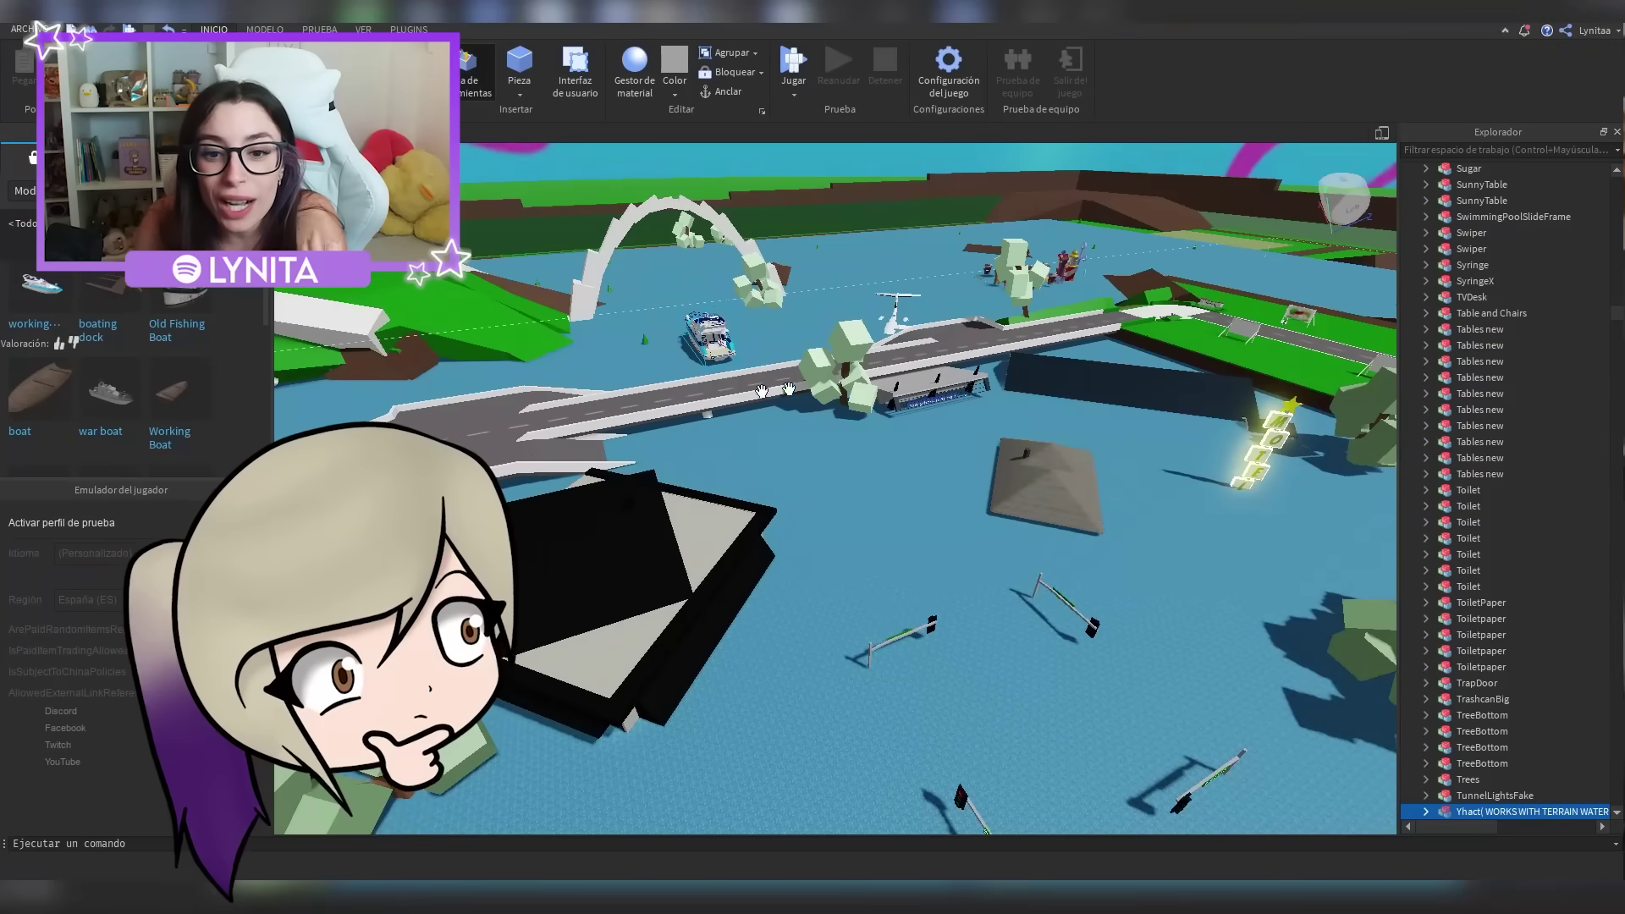
{"action": "right_click_drag", "start_coordinate": [762, 391], "coordinate": [794, 409]}
{"action": "right_click_drag", "start_coordinate": [936, 433], "coordinate": [1056, 444]}
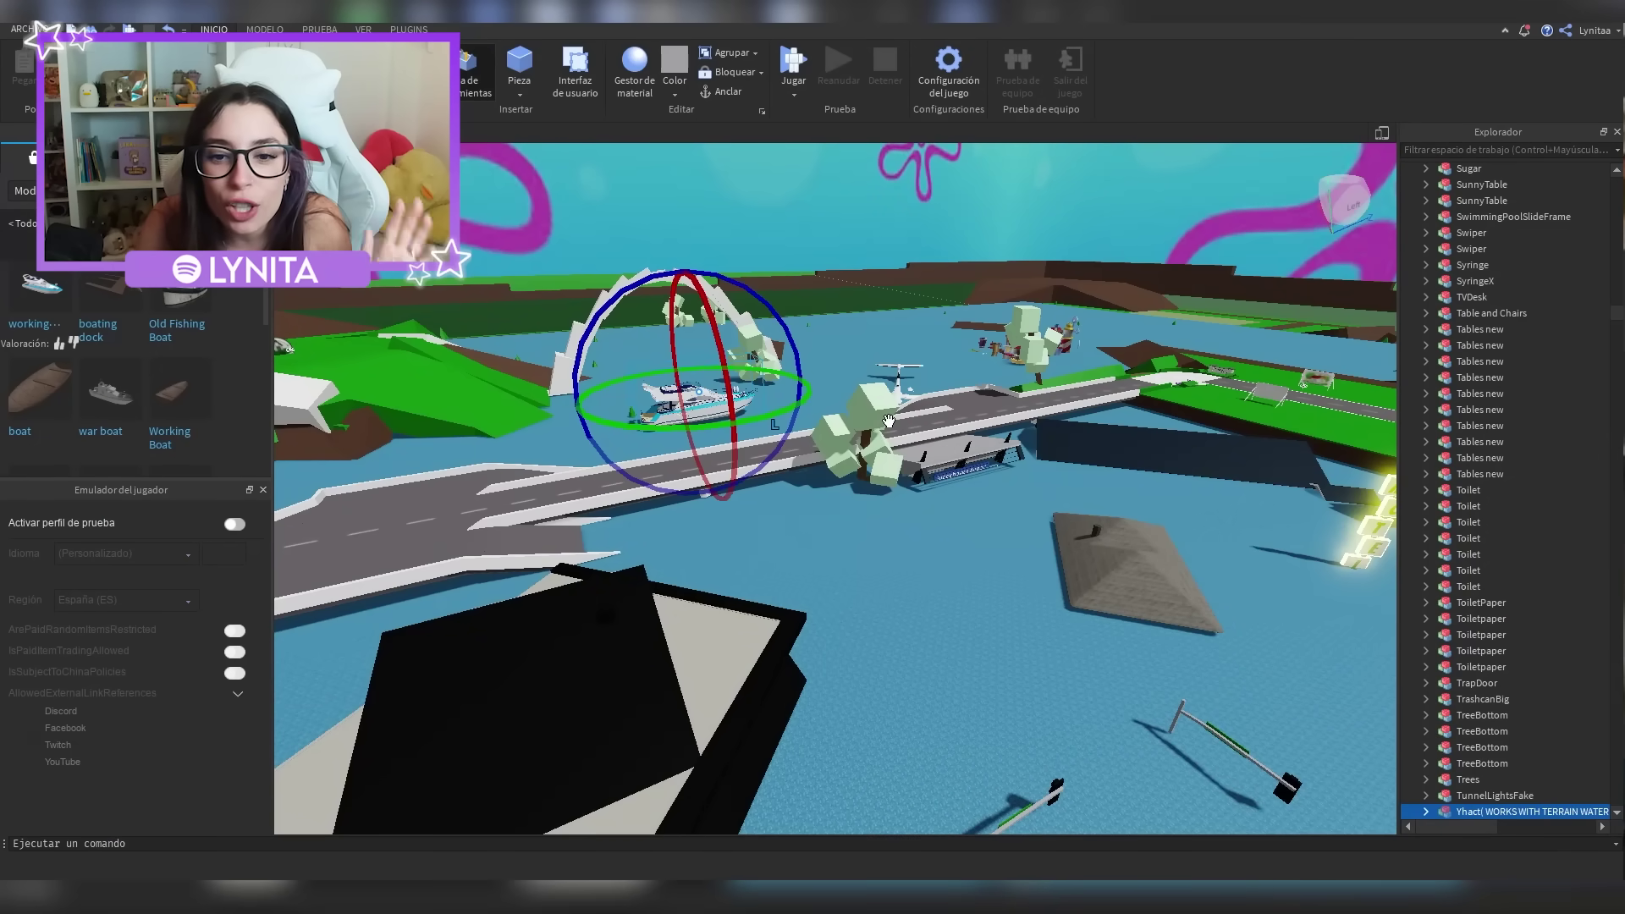
{"action": "key", "text": "f"}
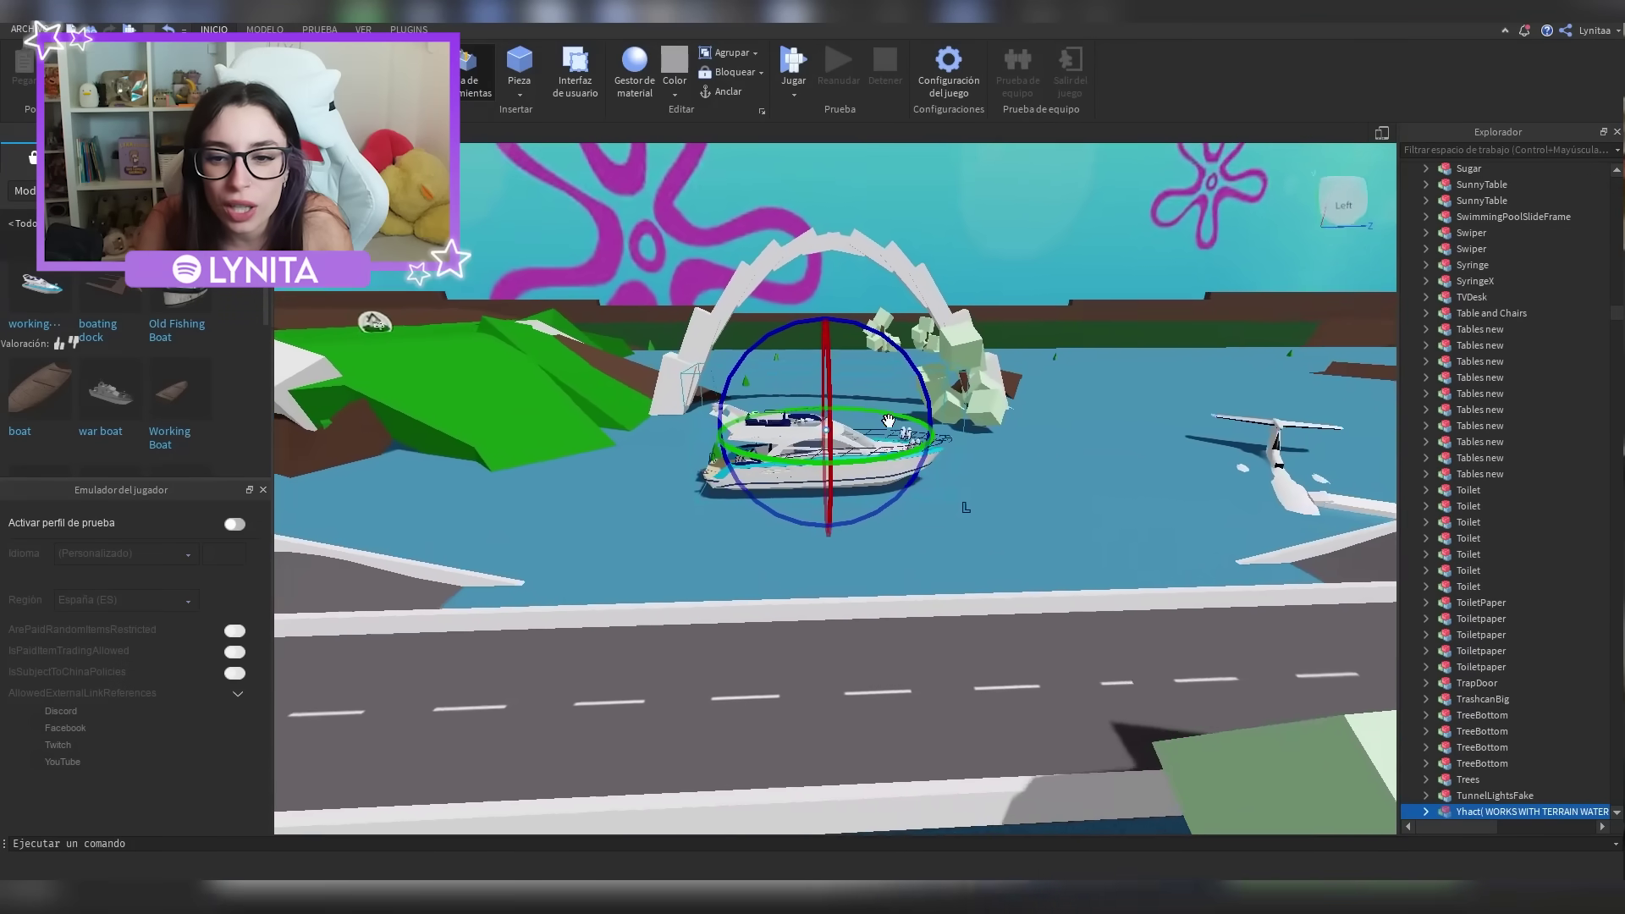
{"action": "middle_click_drag", "start_coordinate": [609, 227], "coordinate": [889, 320]}
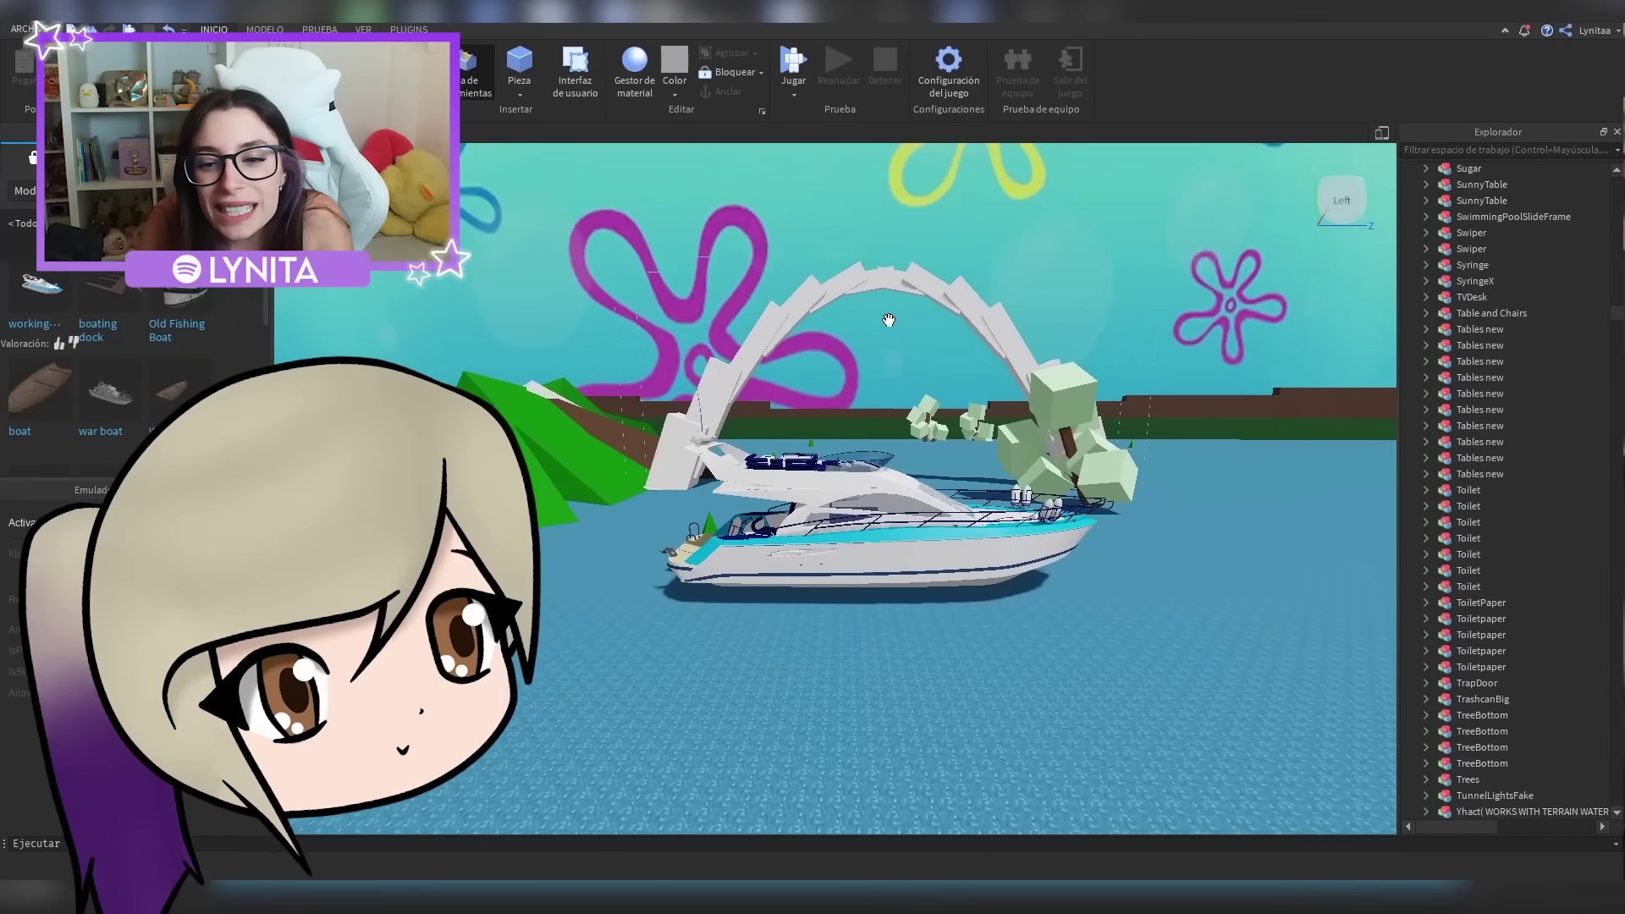
{"action": "right_click_drag", "start_coordinate": [889, 320], "coordinate": [968, 313]}
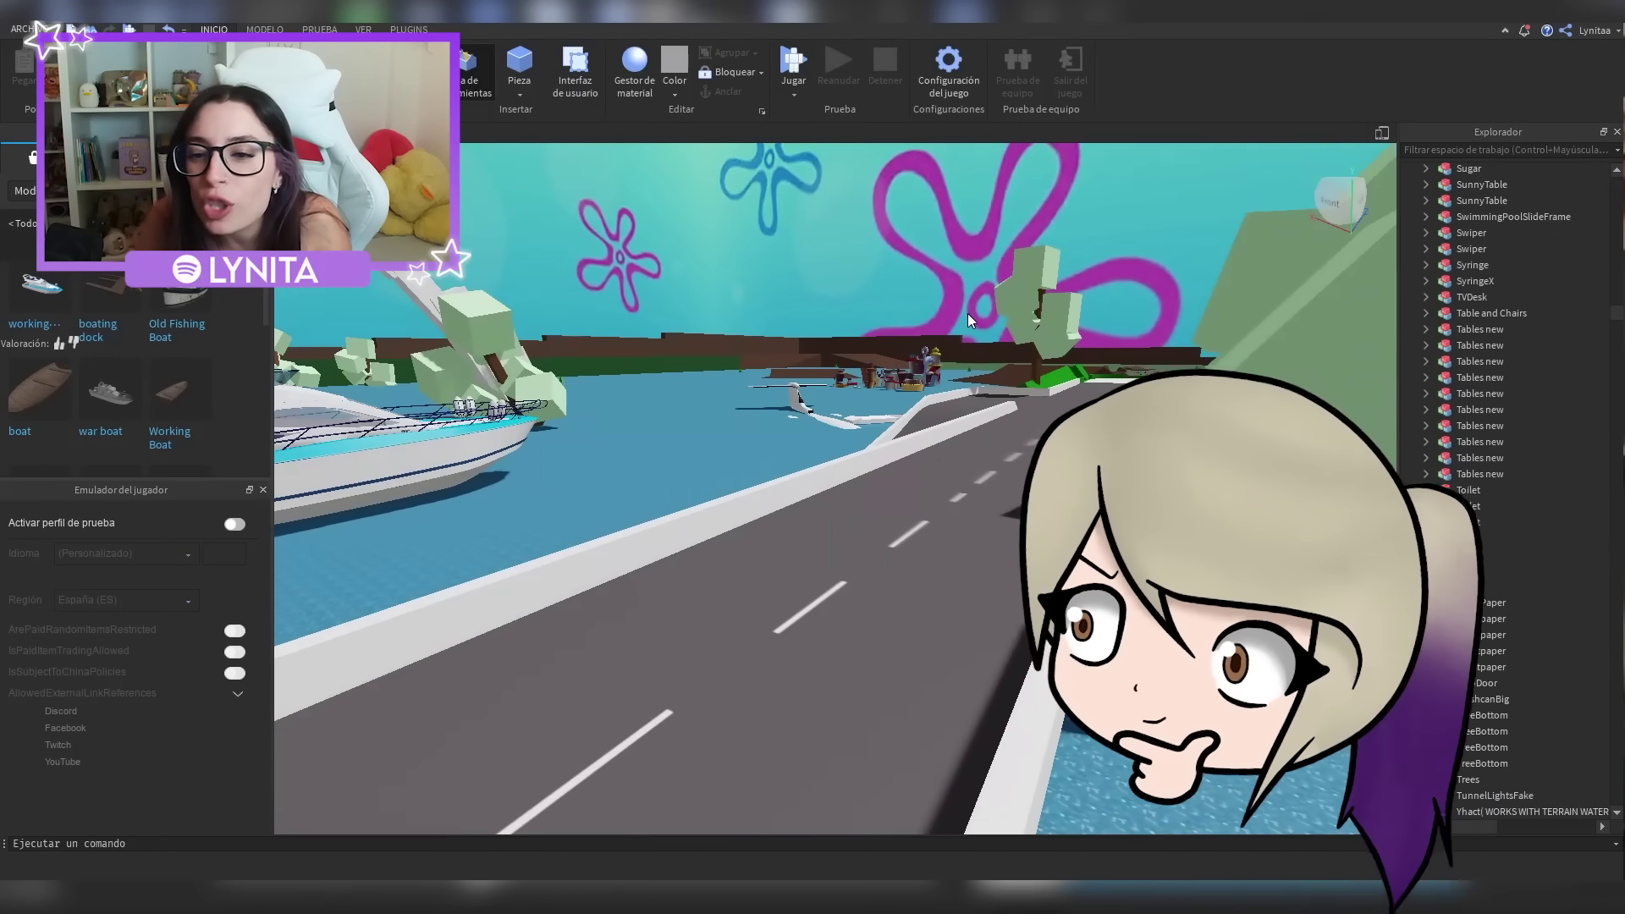
Replace the toolbox search for boats with "bikini bottom" and browse the resulting models
{"action": "key", "text": "w"}
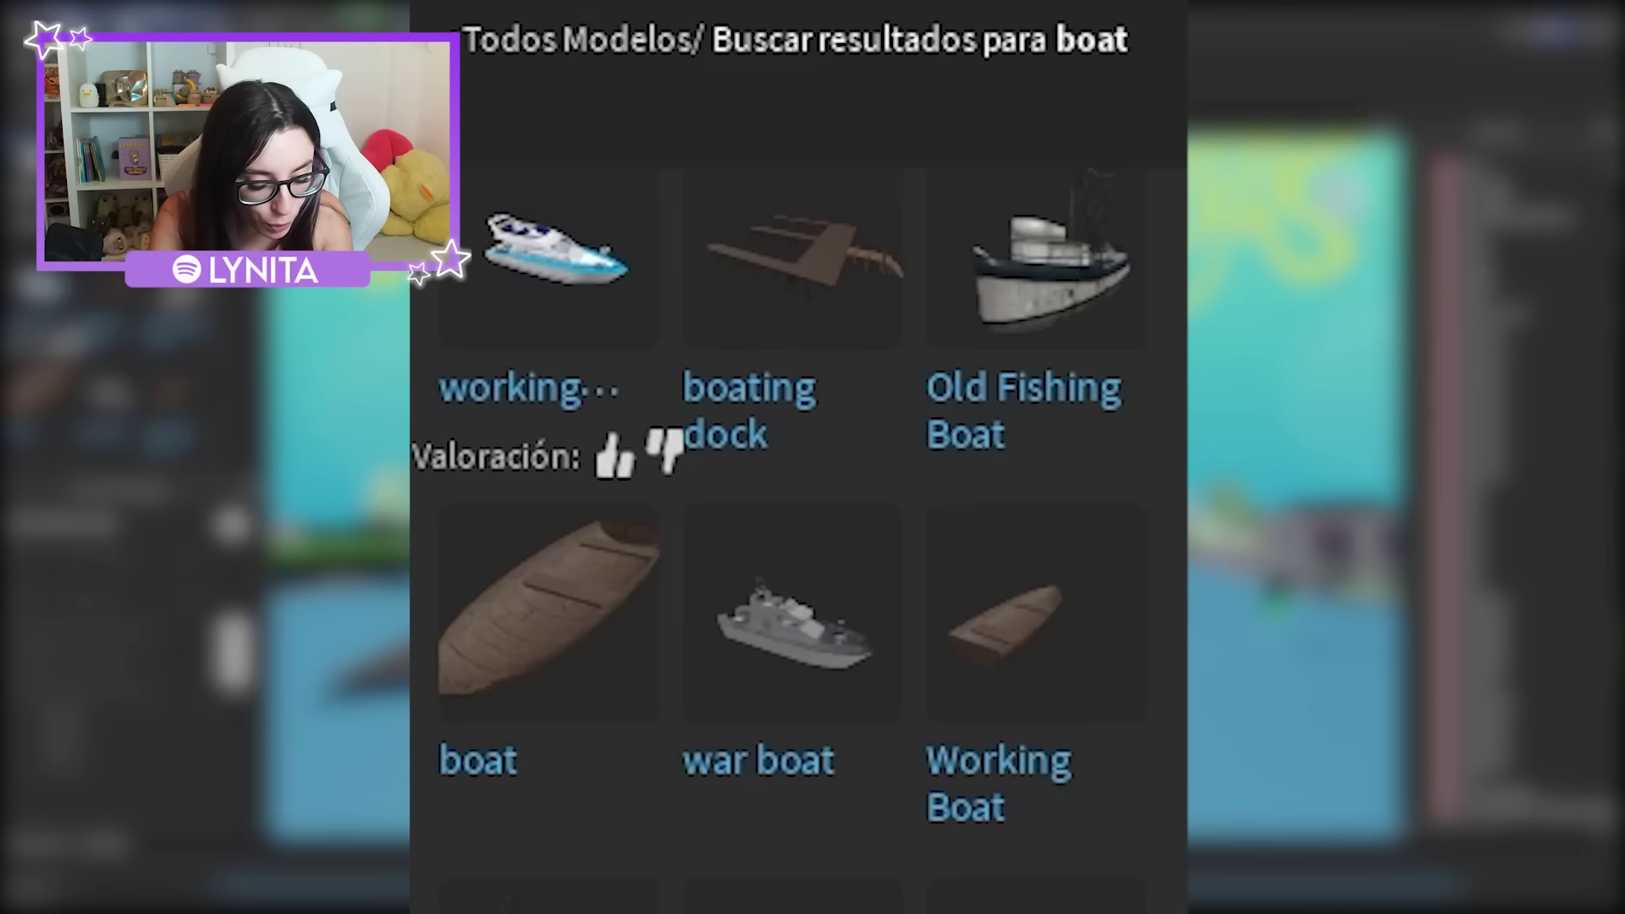
{"action": "type", "text": "bi"}
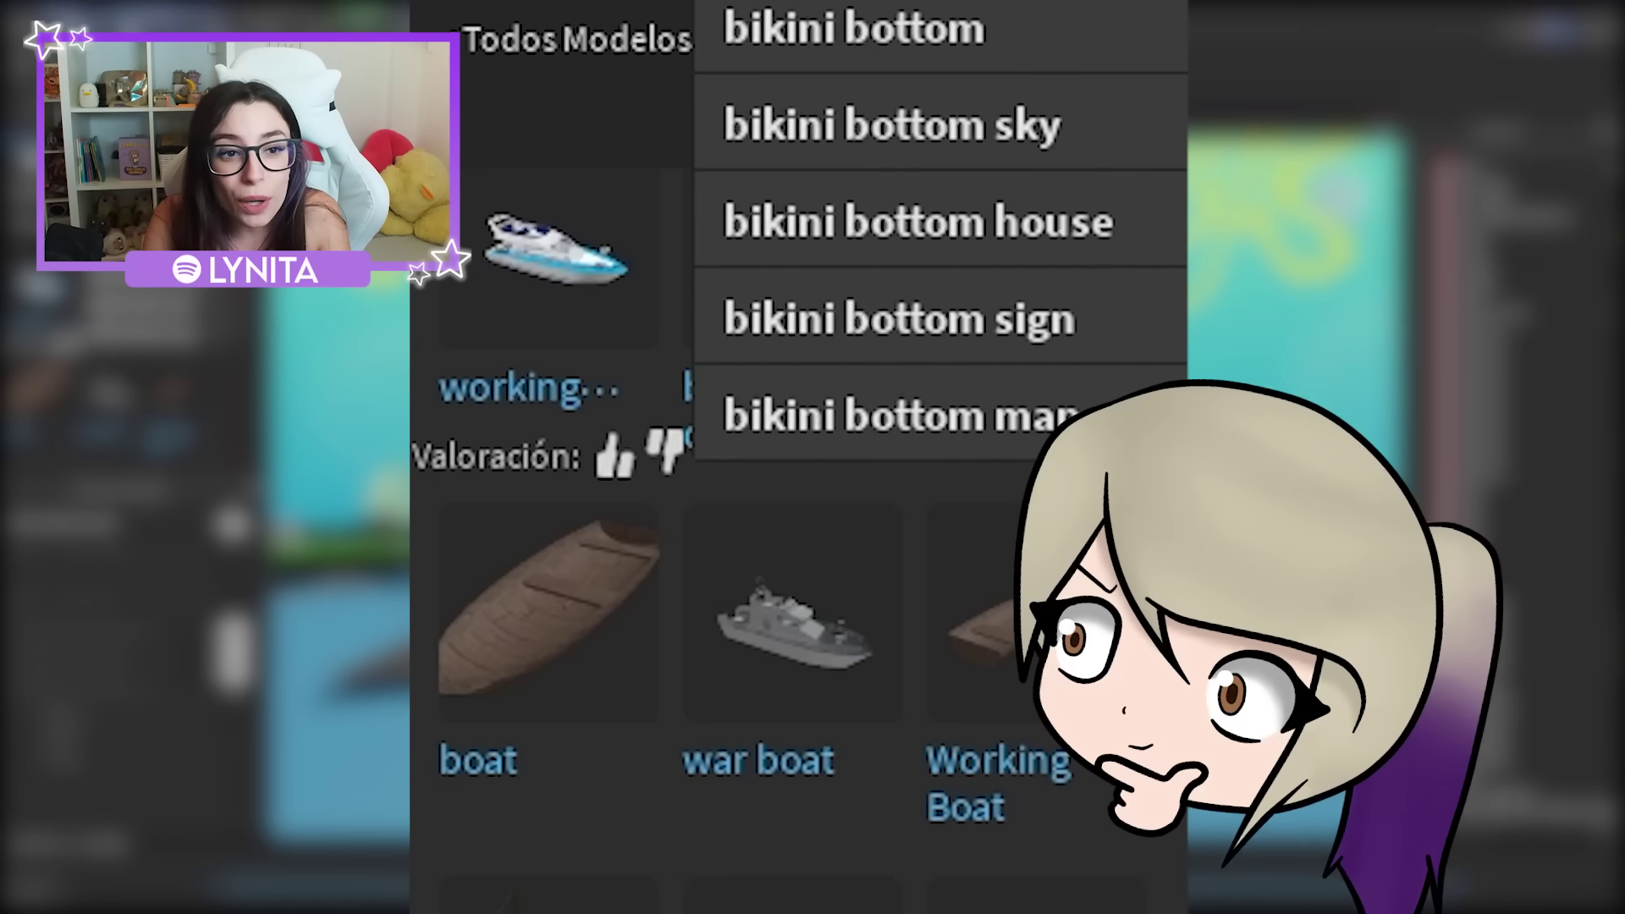
{"action": "key", "text": "Return"}
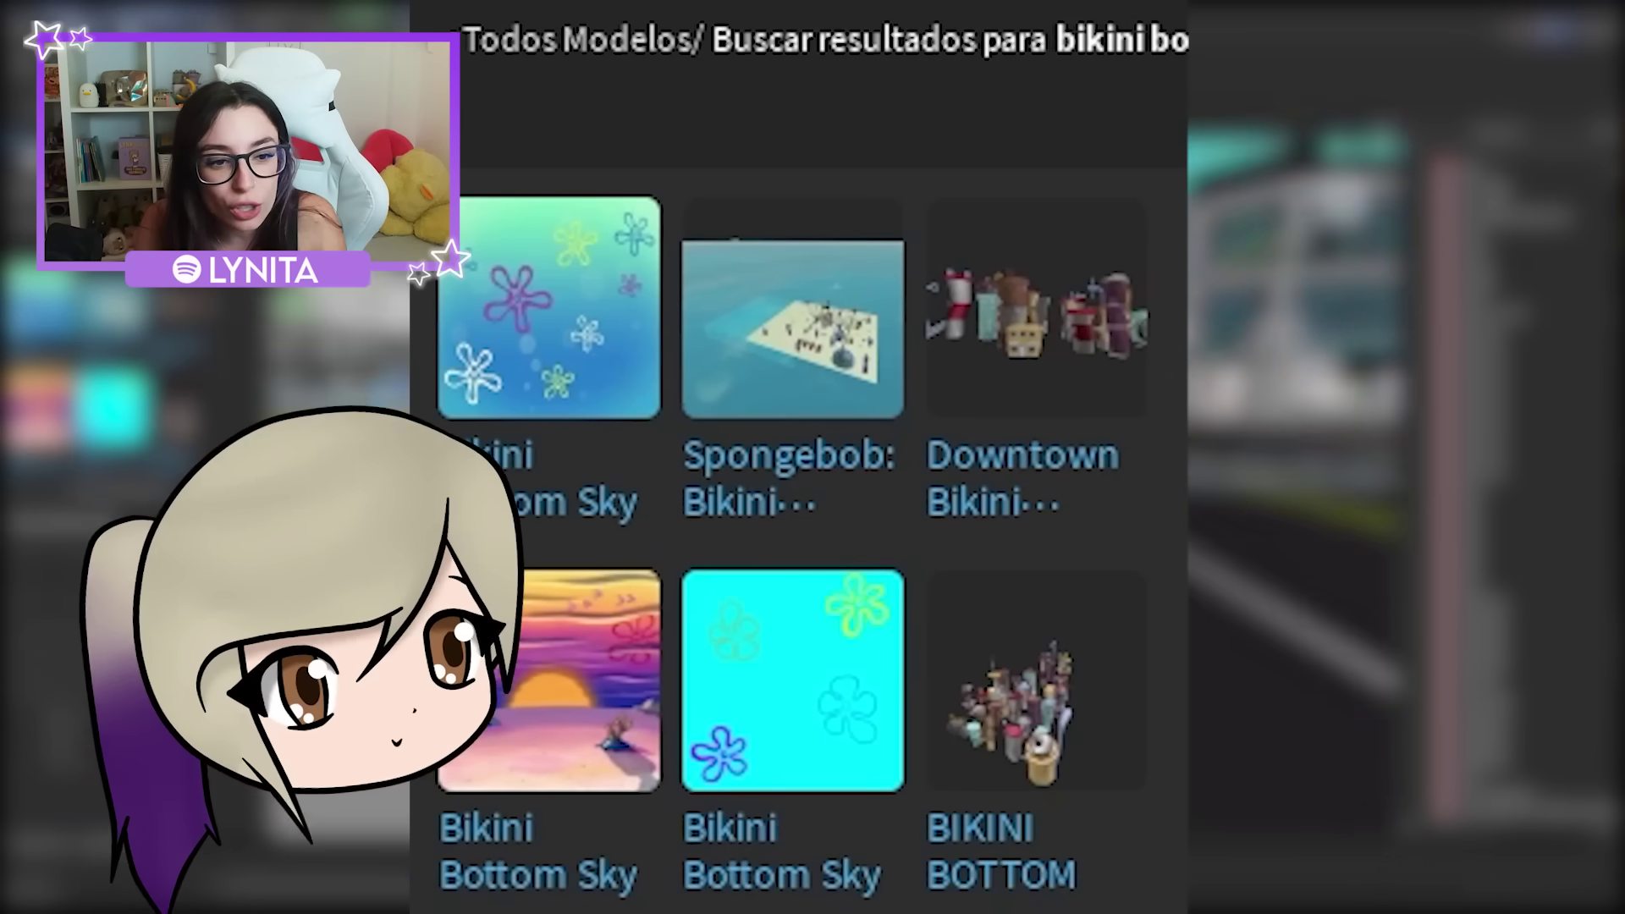
{"action": "scroll", "coordinate": [851, 809], "scroll_direction": "down", "scroll_amount": 3}
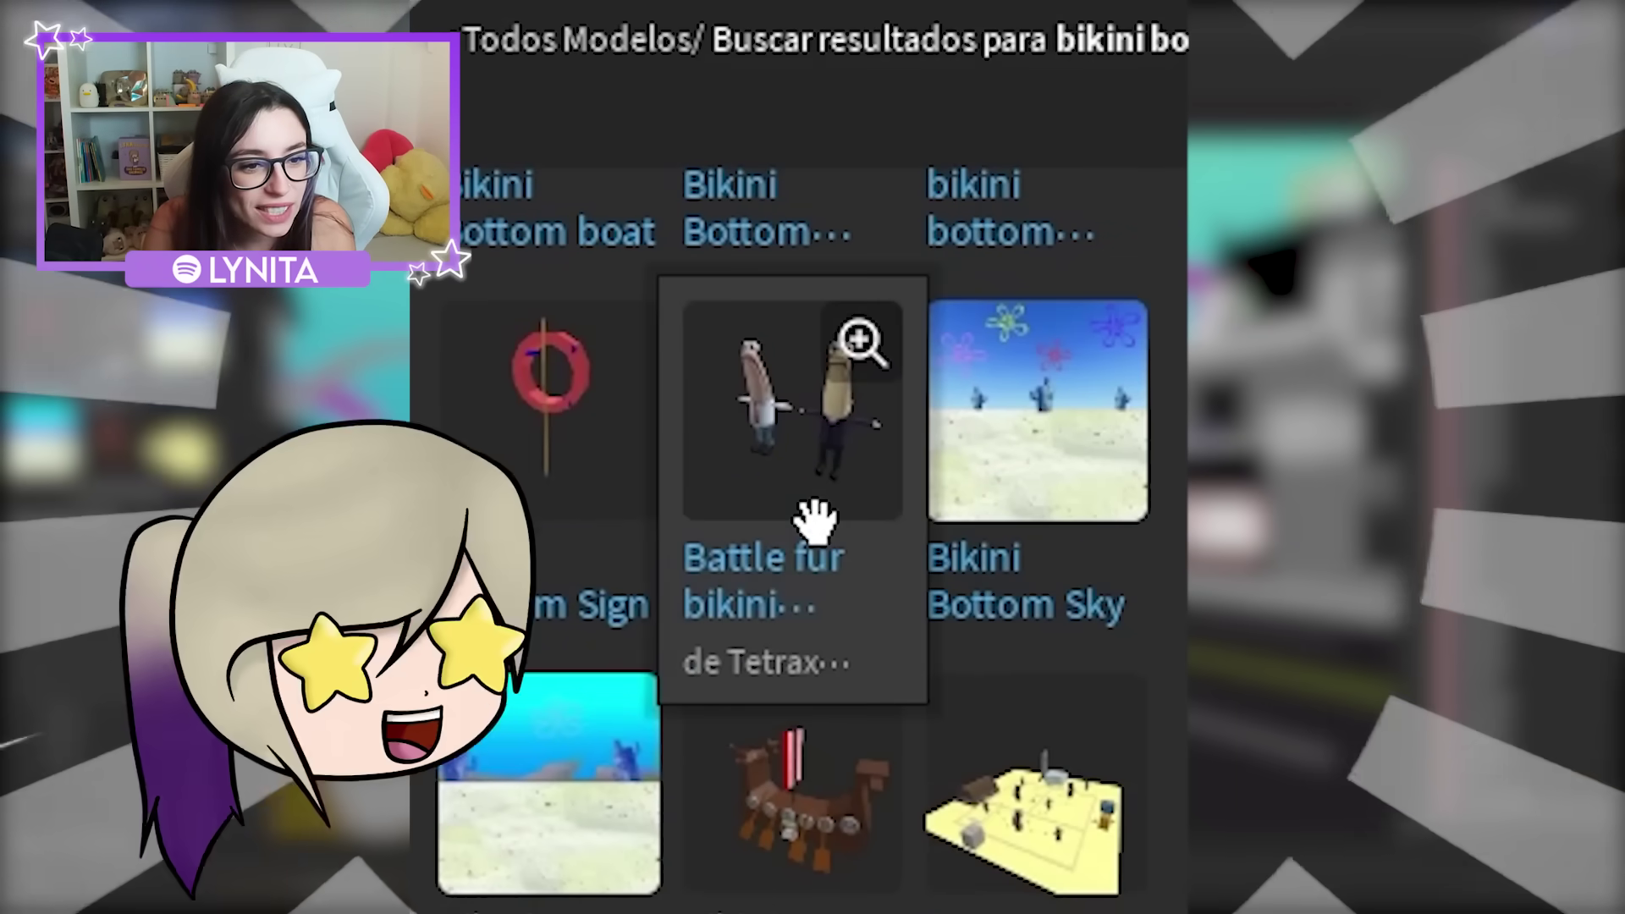
Insert the Bikini Bottom model of two fish characters on the sidewalk outside the police station and check its placement
{"action": "left_click", "coordinate": [802, 527]}
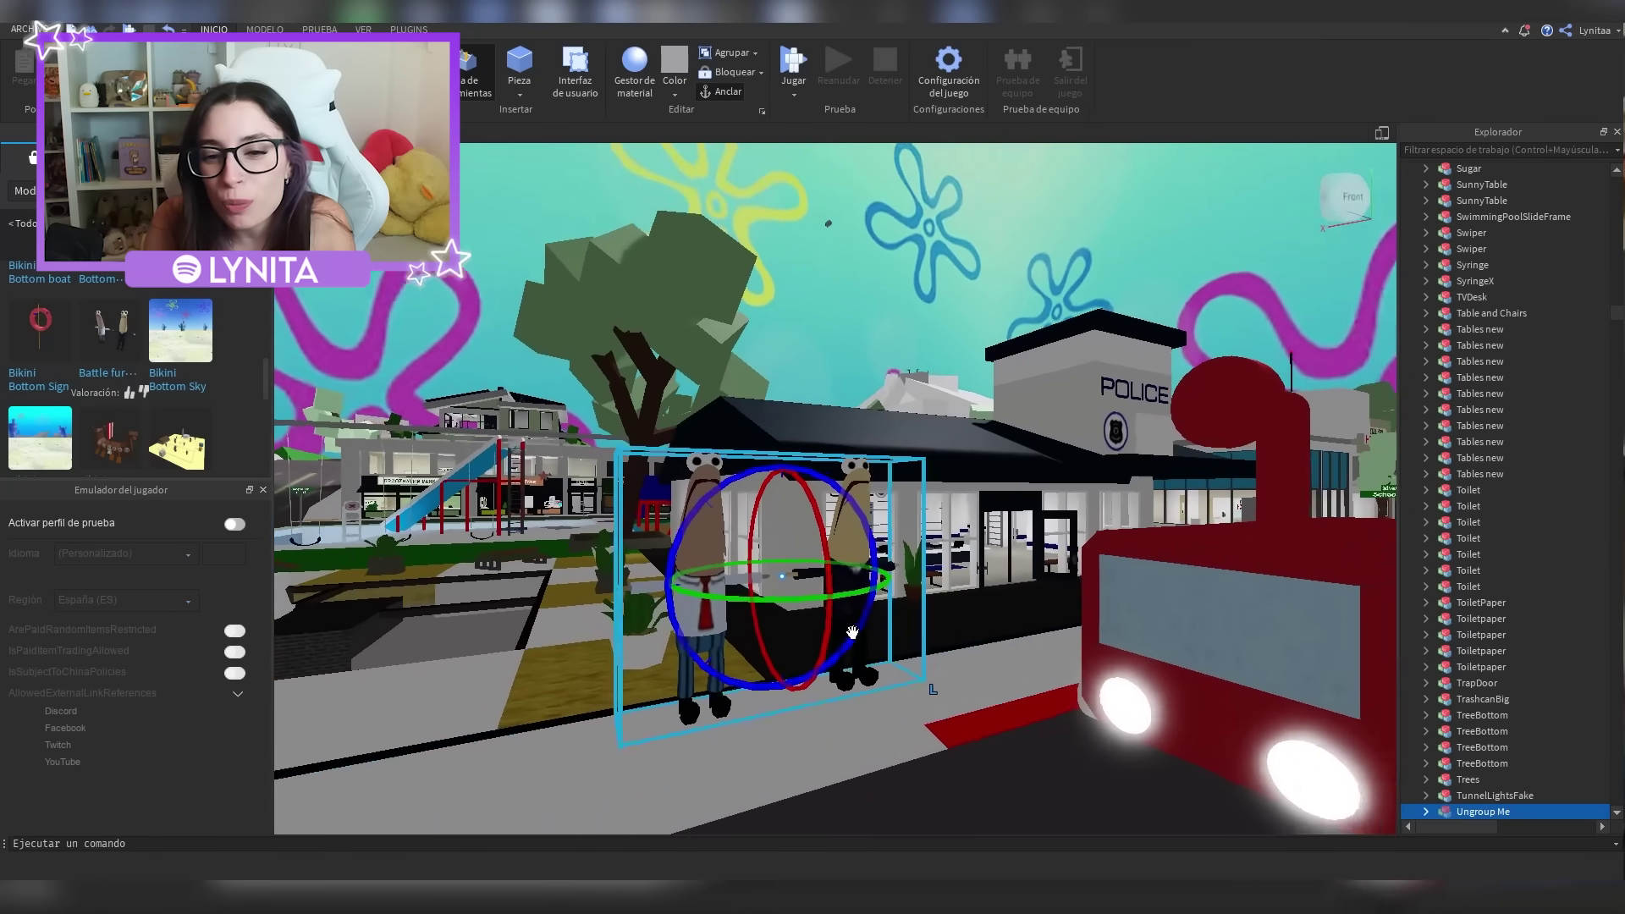
{"action": "right_click_drag", "start_coordinate": [852, 633], "coordinate": [852, 633]}
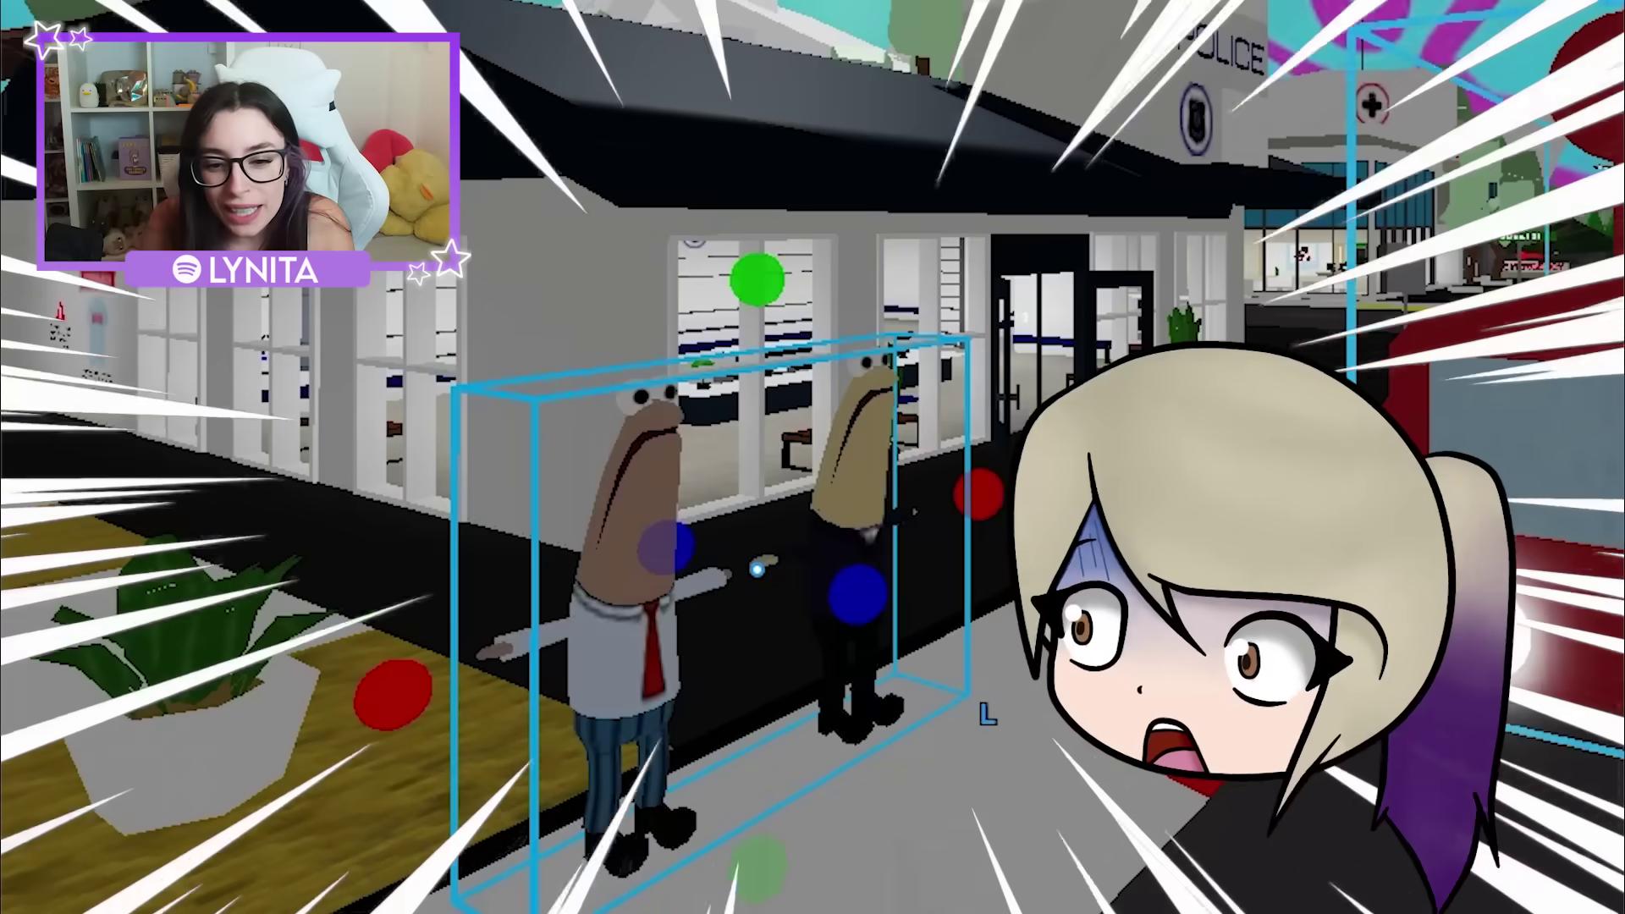
{"action": "right_click_drag", "start_coordinate": [980, 612], "coordinate": [979, 612]}
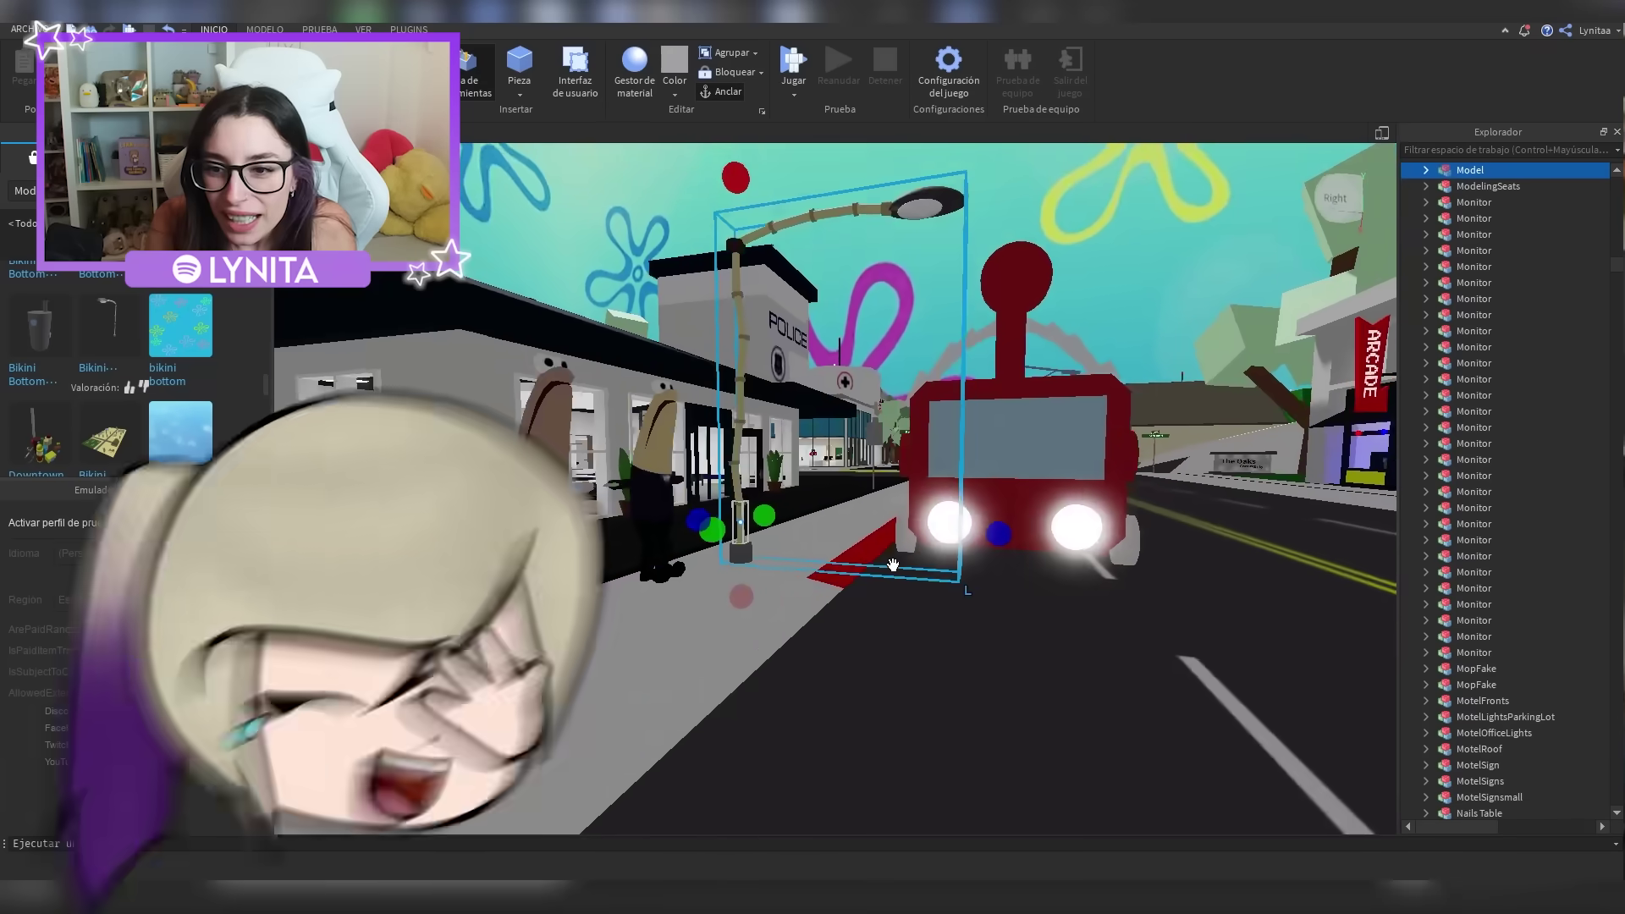
Delete the 002_StreetLights model with the original traffic lights above the flooded streets
{"action": "scroll", "coordinate": [893, 565], "scroll_direction": "down", "scroll_amount": 3}
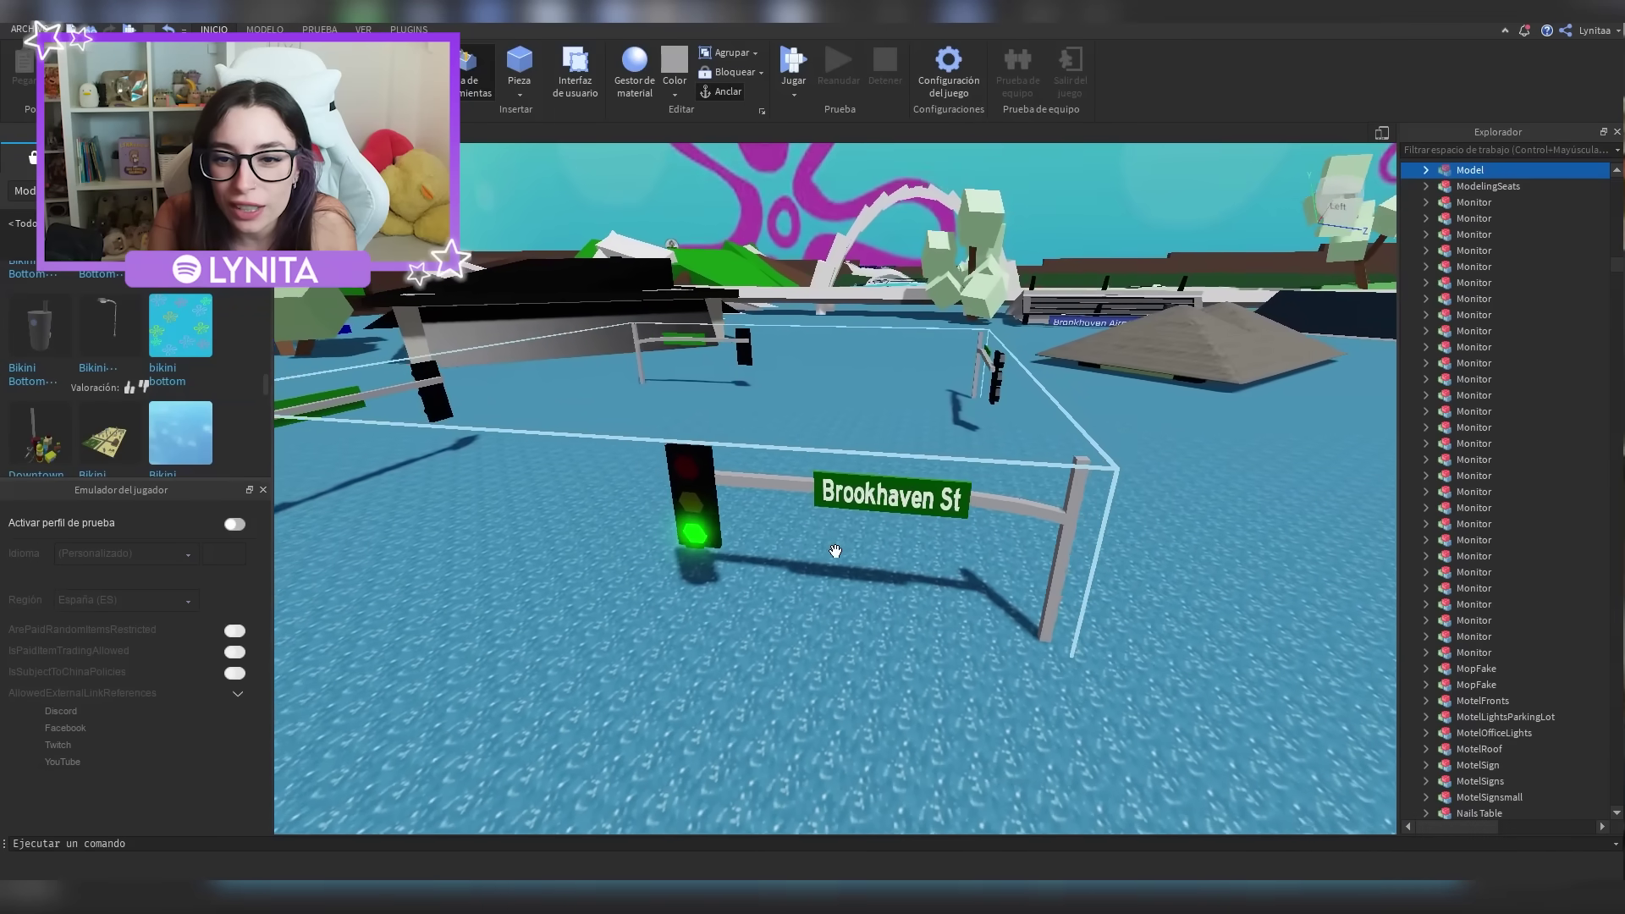
{"action": "left_click", "coordinate": [963, 513]}
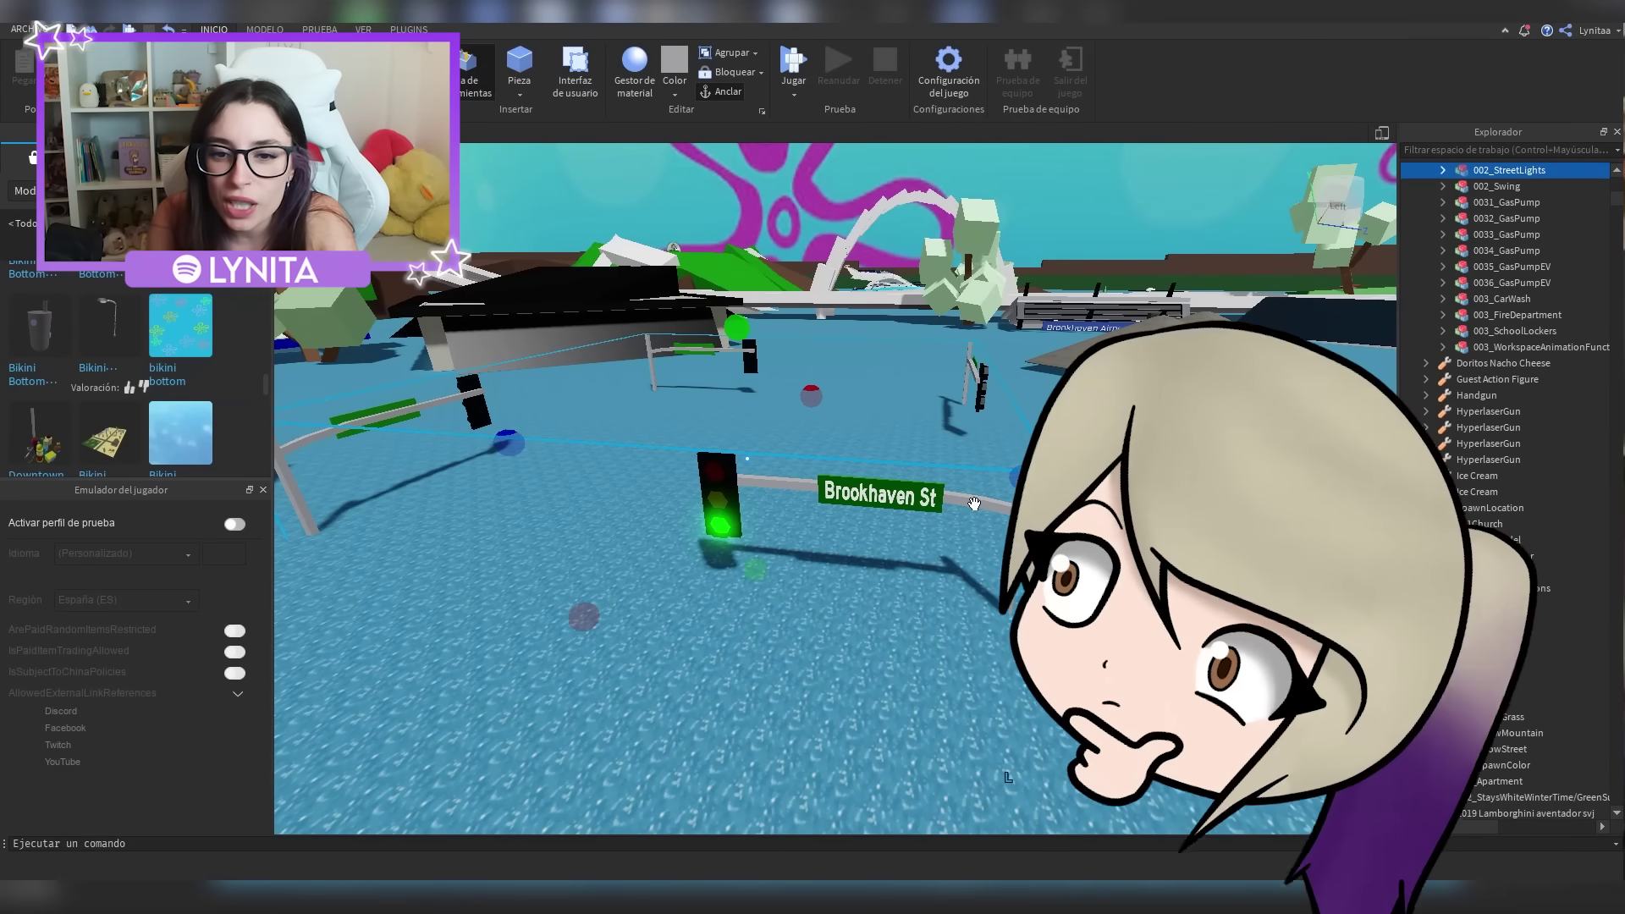
{"action": "key", "text": "Delete"}
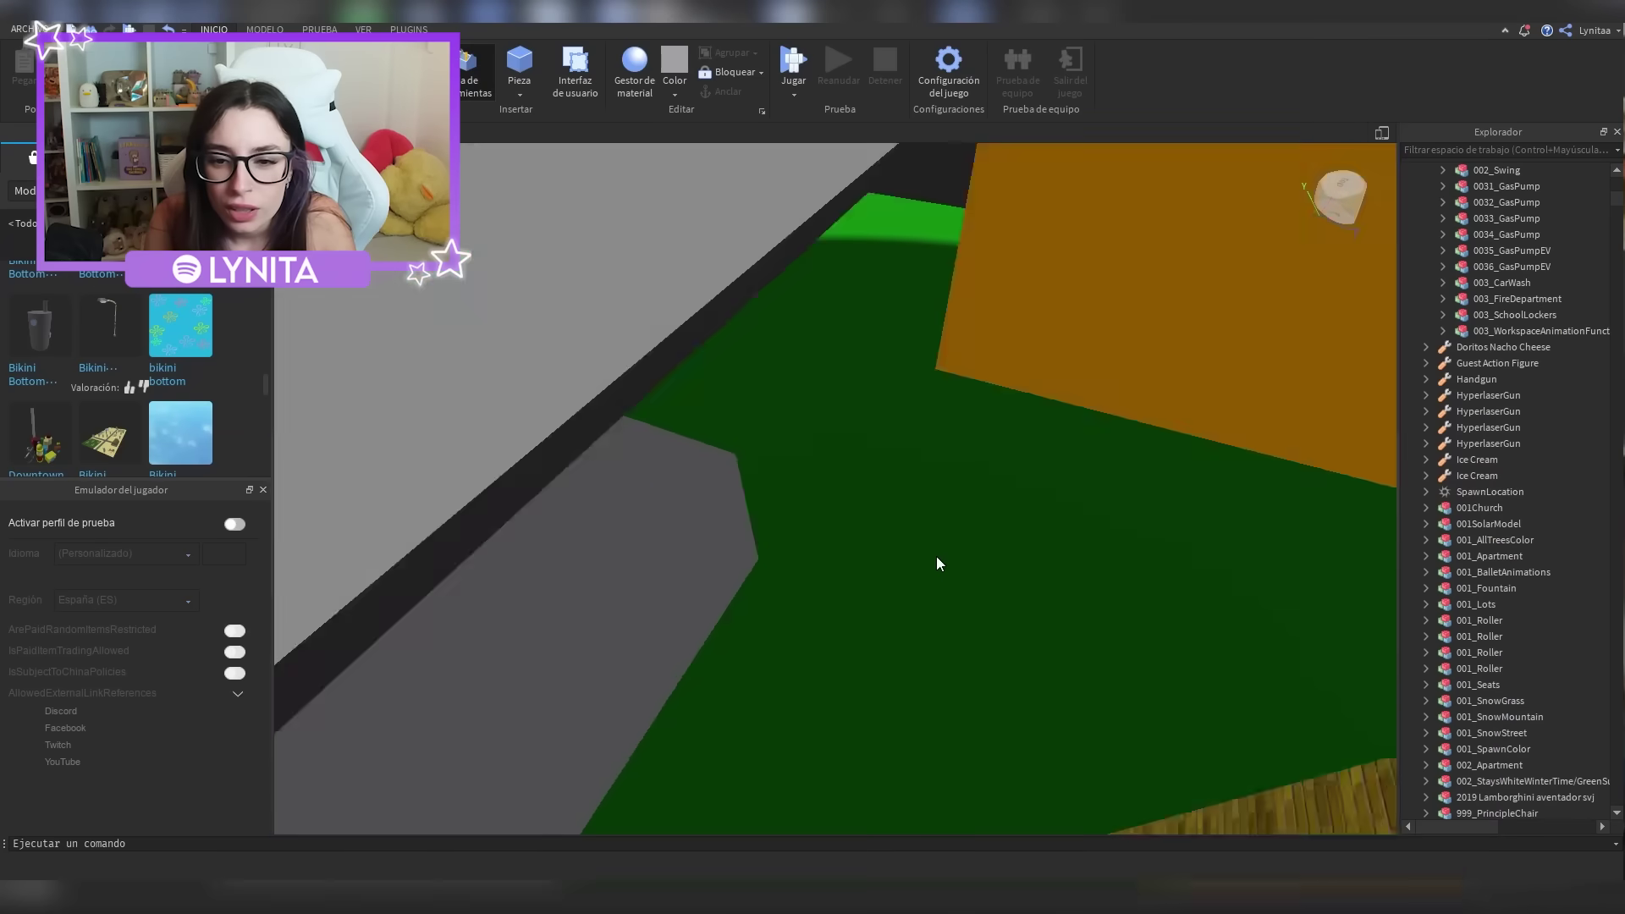
Place another Bikini Bottom street lamp on the sidewalk corner in front of the grocery store
{"action": "right_click_drag", "start_coordinate": [937, 557], "coordinate": [936, 556]}
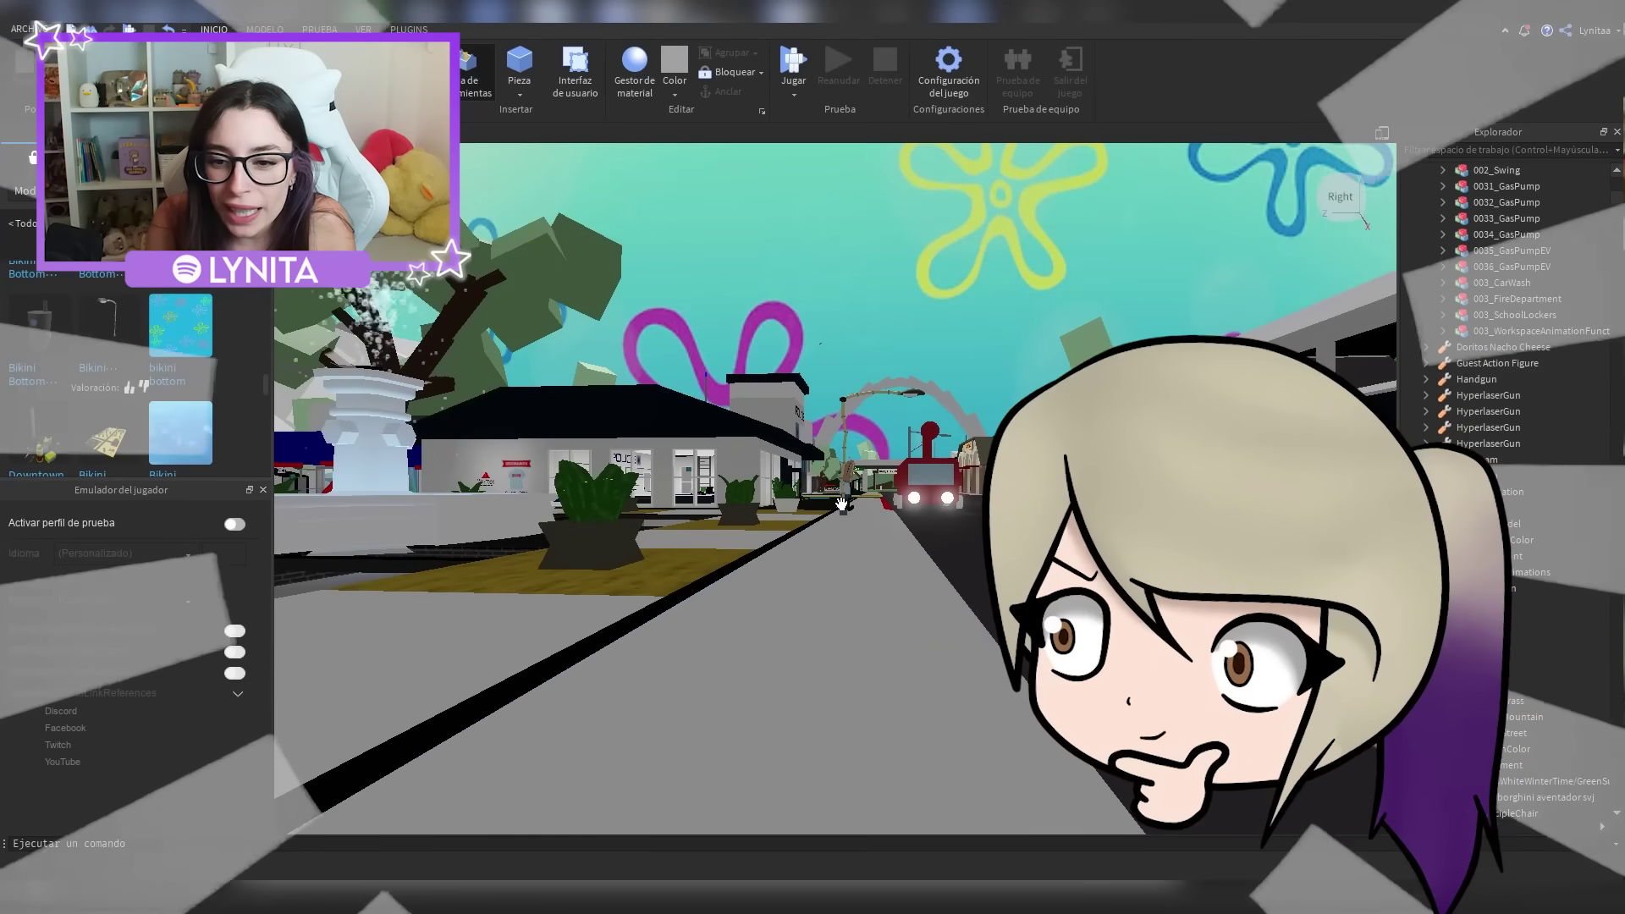
{"action": "left_click", "coordinate": [842, 548]}
{"action": "key", "text": "w"}
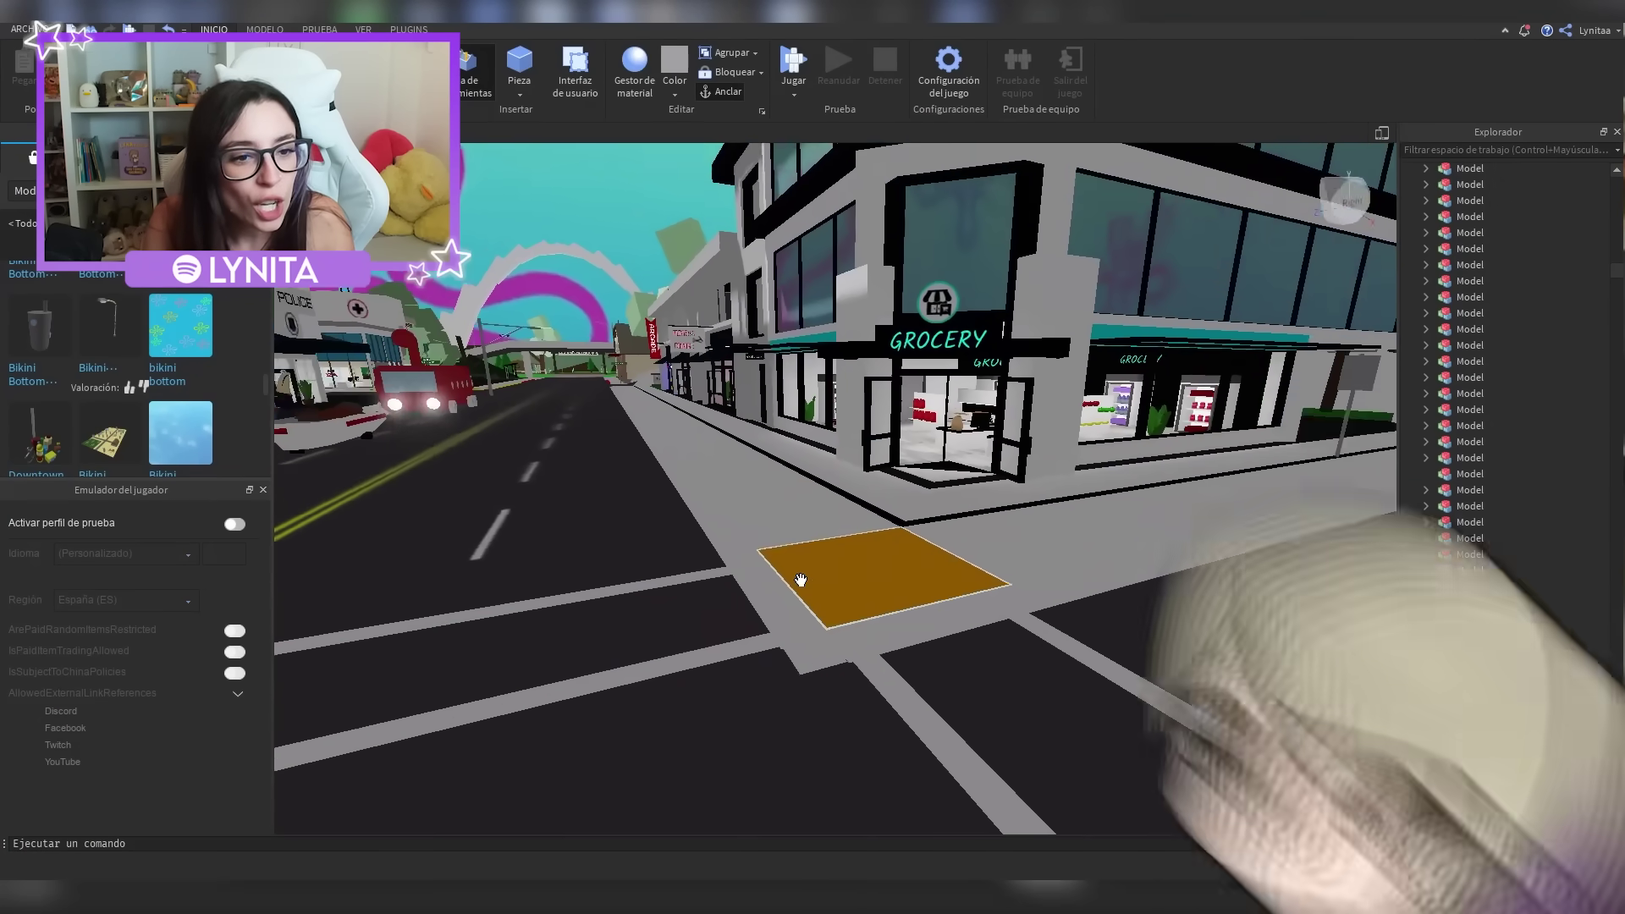
{"action": "mouse_move", "coordinate": [157, 340]}
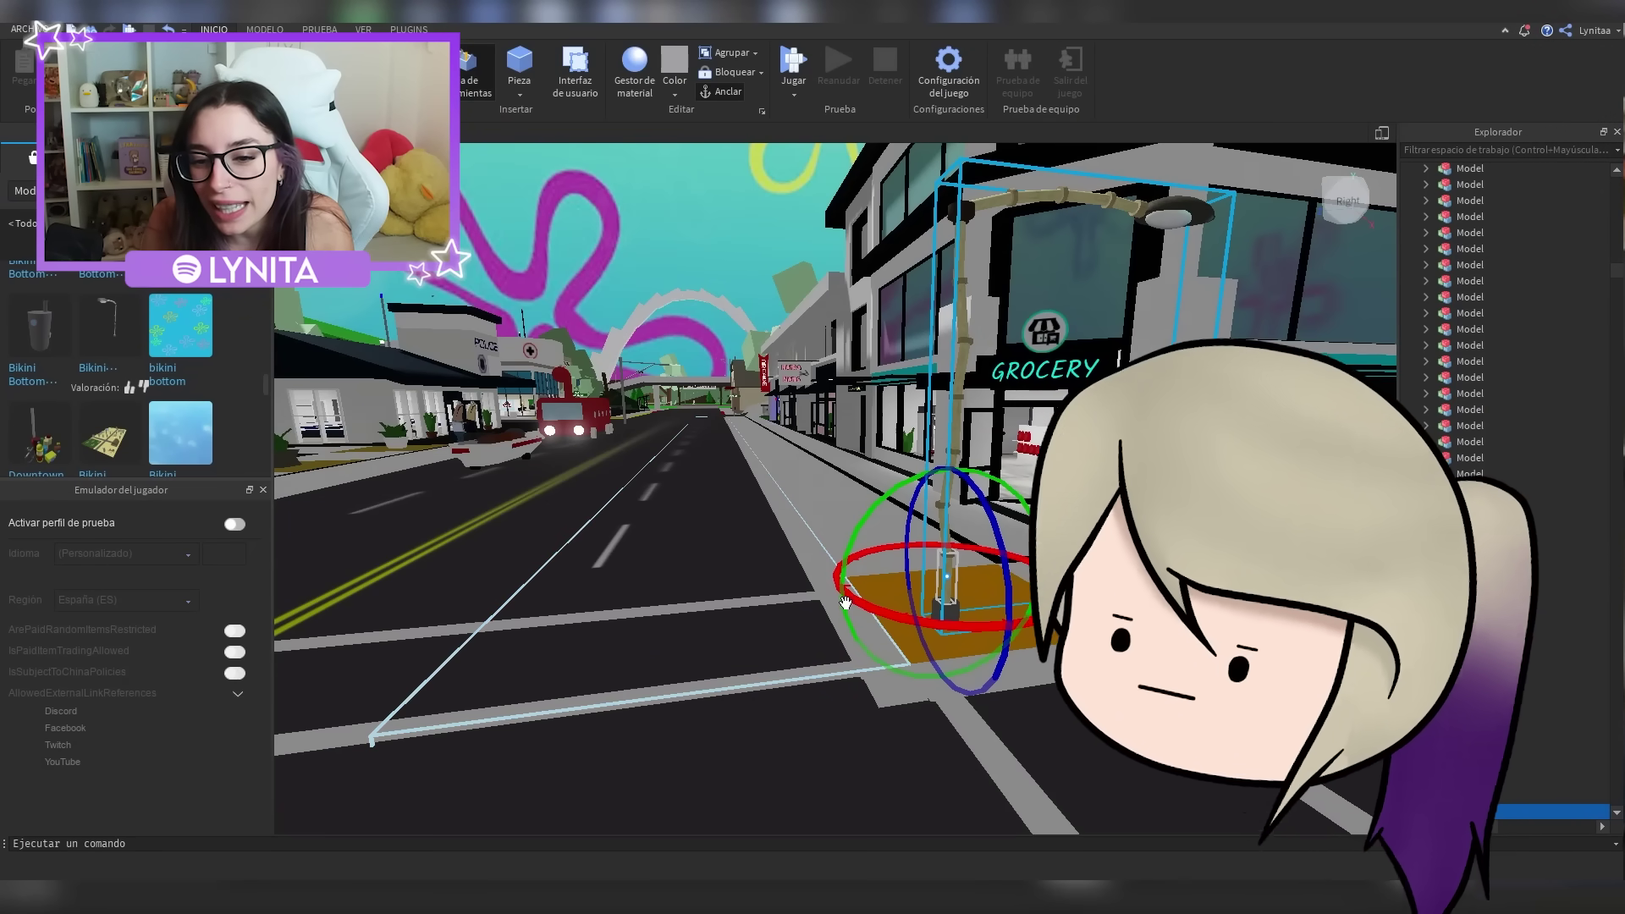
{"action": "right_click_drag", "start_coordinate": [703, 575], "coordinate": [708, 573]}
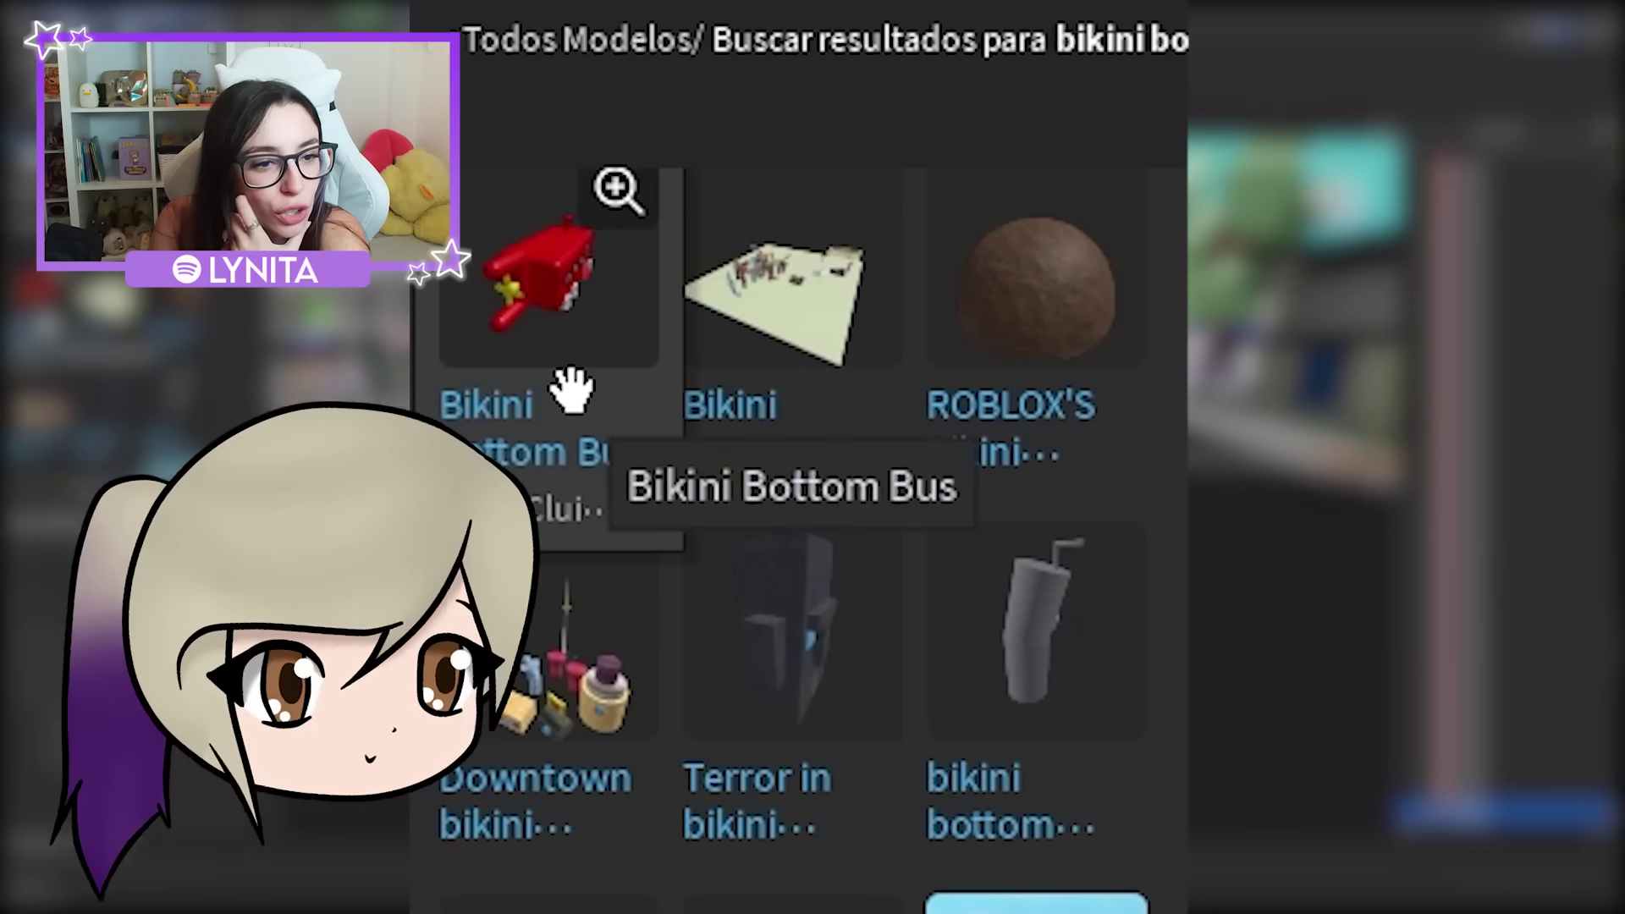
Look over the Bikini Bottom Bus model, the streets near the bank and motel, and the open water between the hills
{"action": "left_click", "coordinate": [542, 271]}
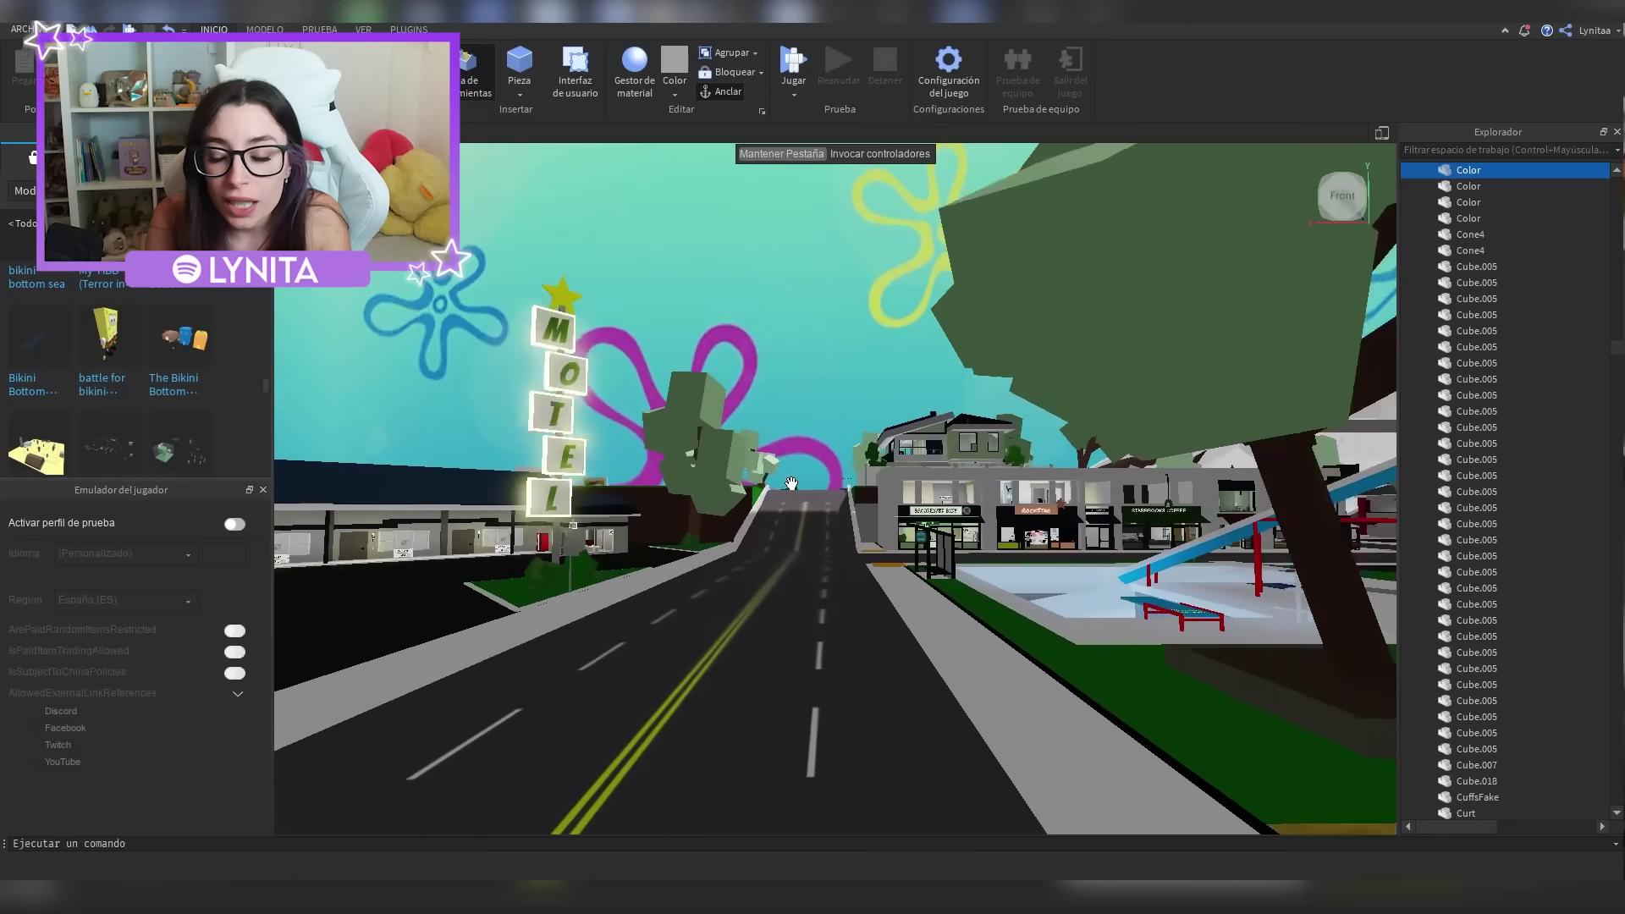
{"action": "key", "text": "q"}
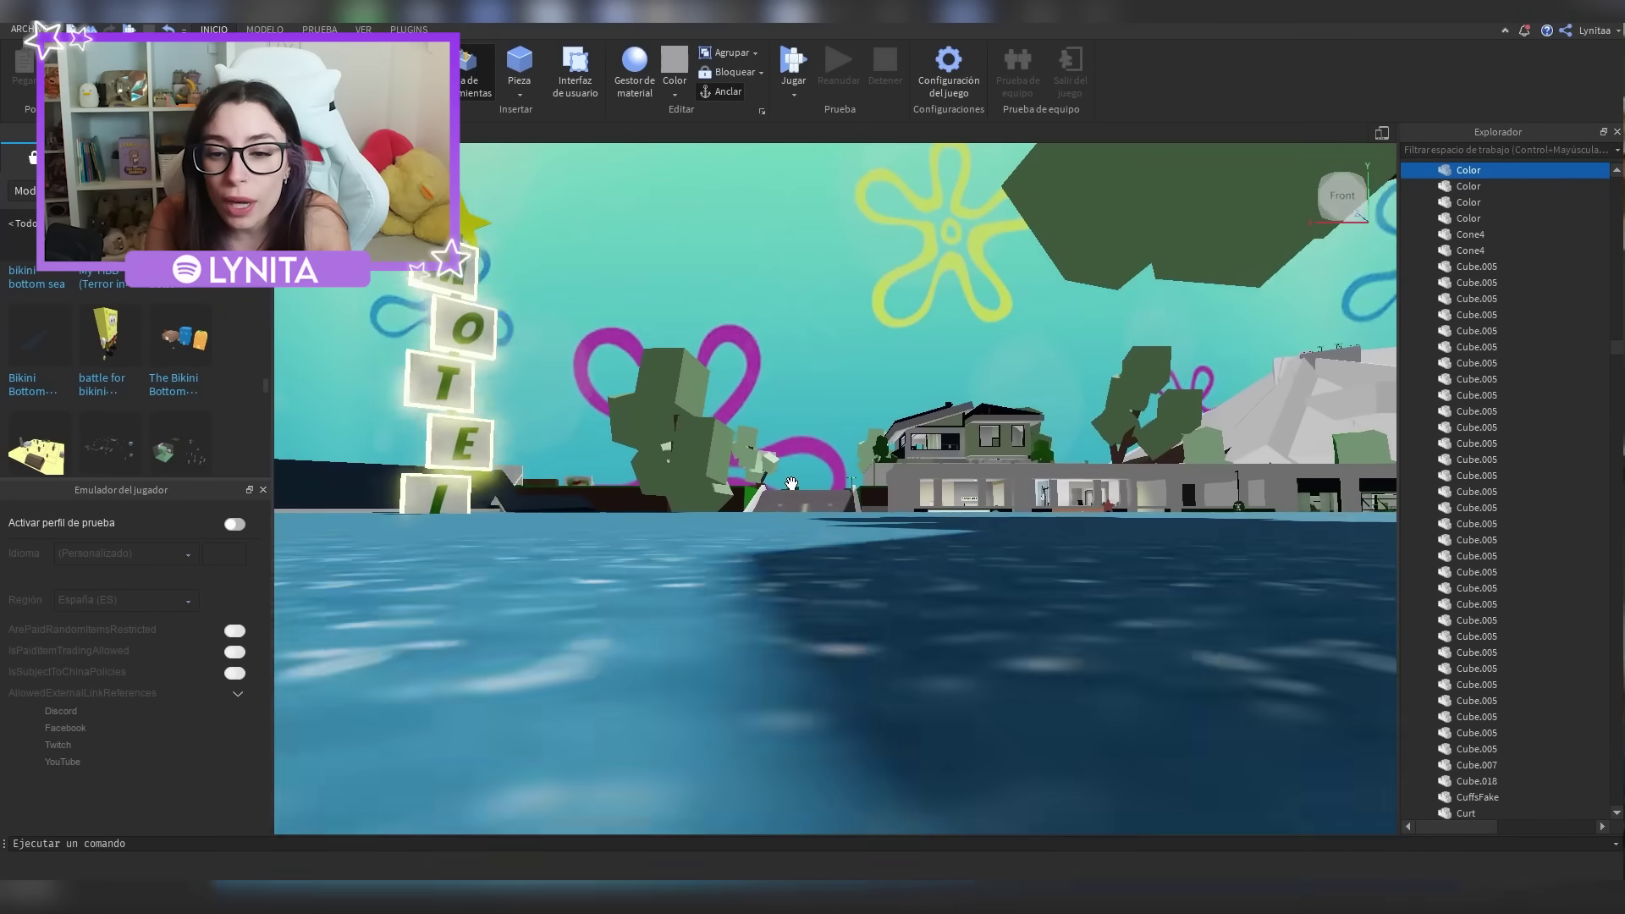
{"action": "key", "text": "w"}
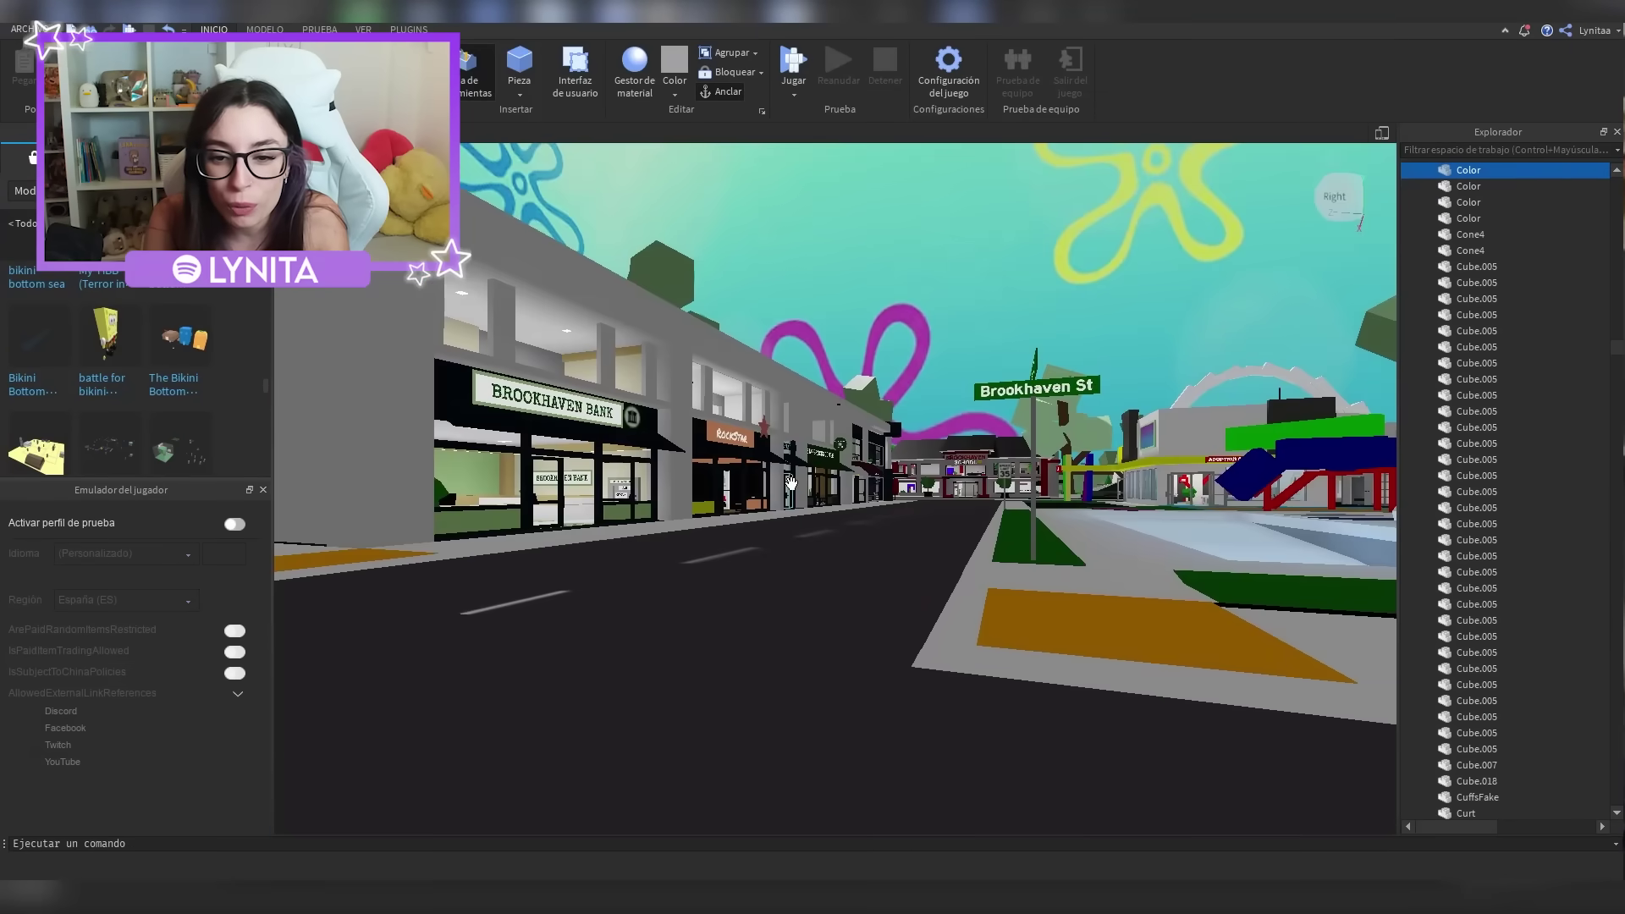
{"action": "right_click_drag", "start_coordinate": [791, 482], "coordinate": [794, 511]}
{"action": "key", "text": "s"}
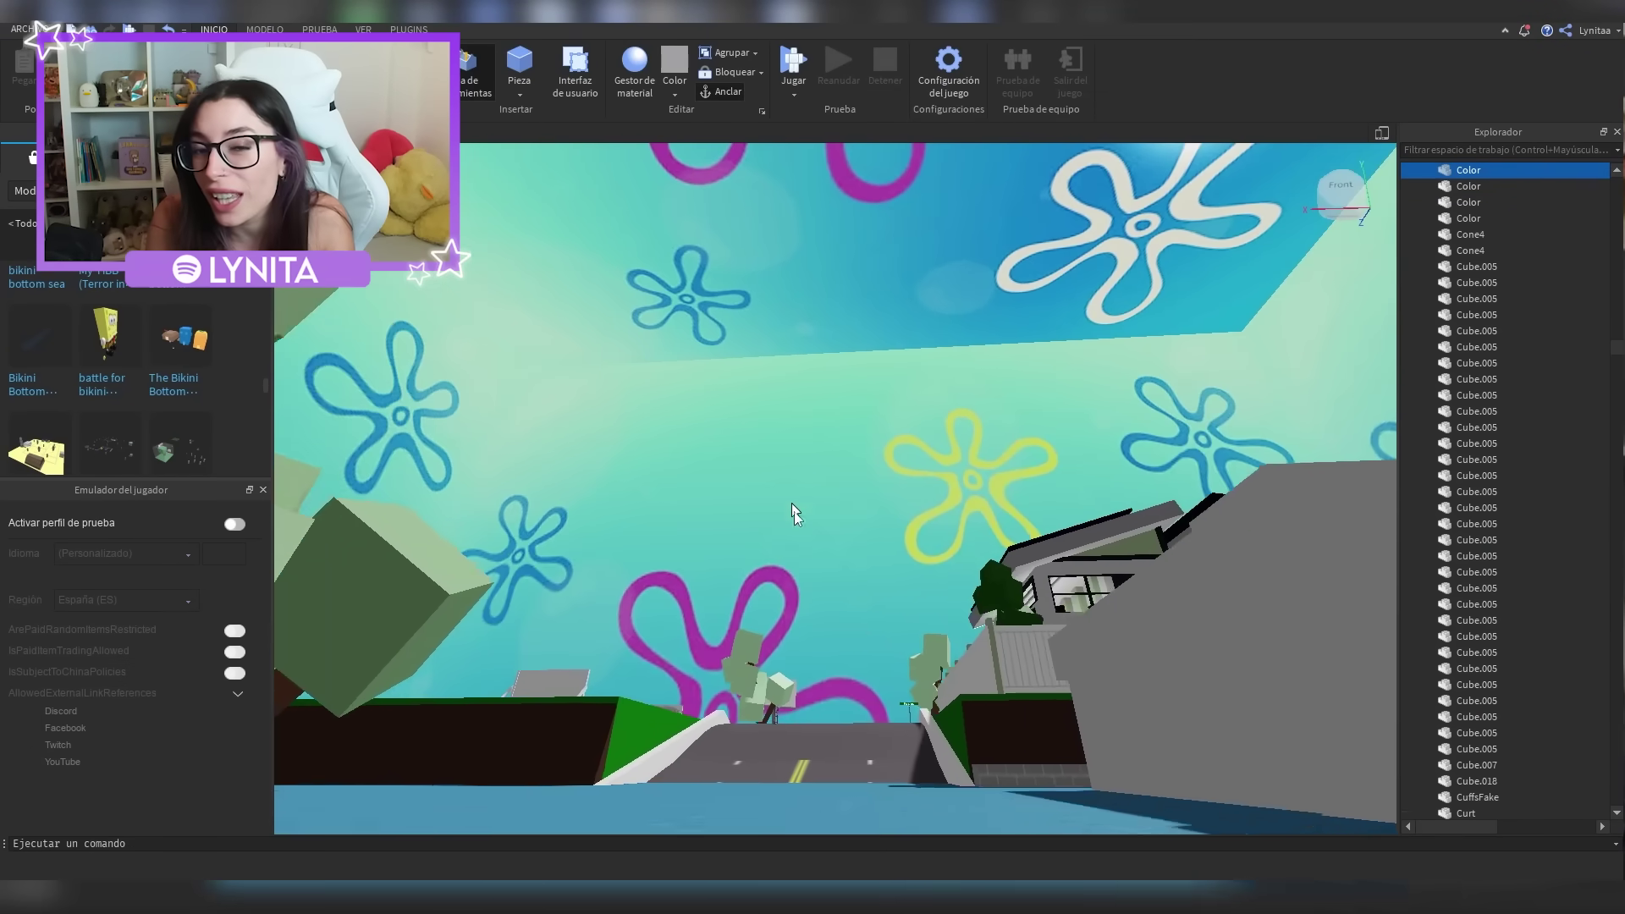
{"action": "key", "text": "s"}
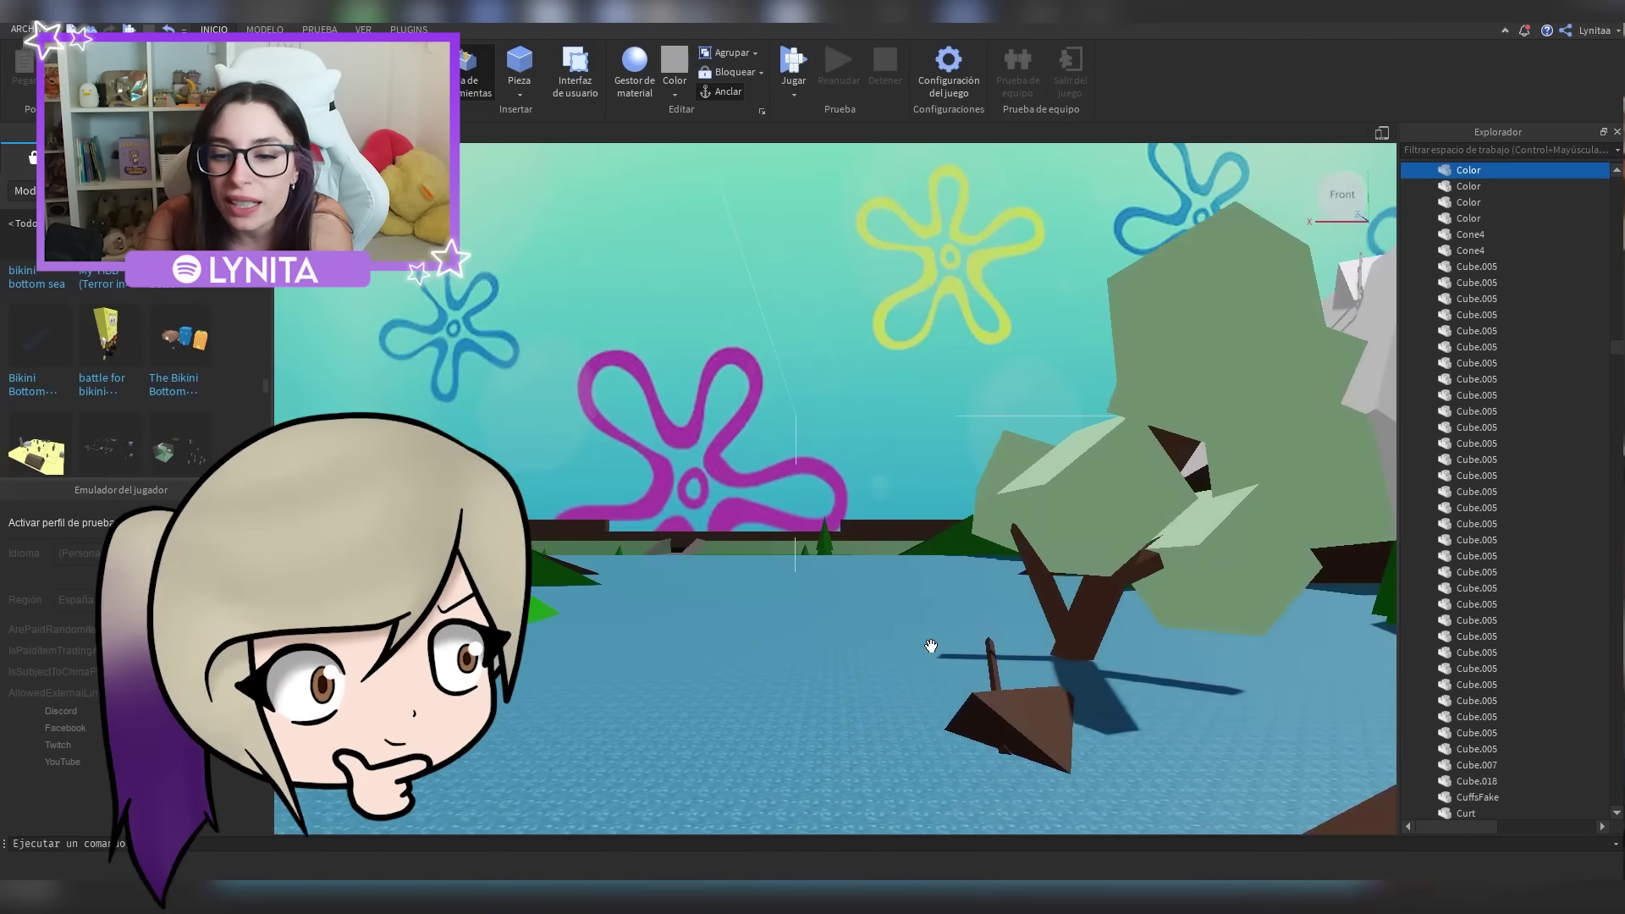
{"action": "scroll", "coordinate": [931, 646], "scroll_direction": "down", "scroll_amount": 10}
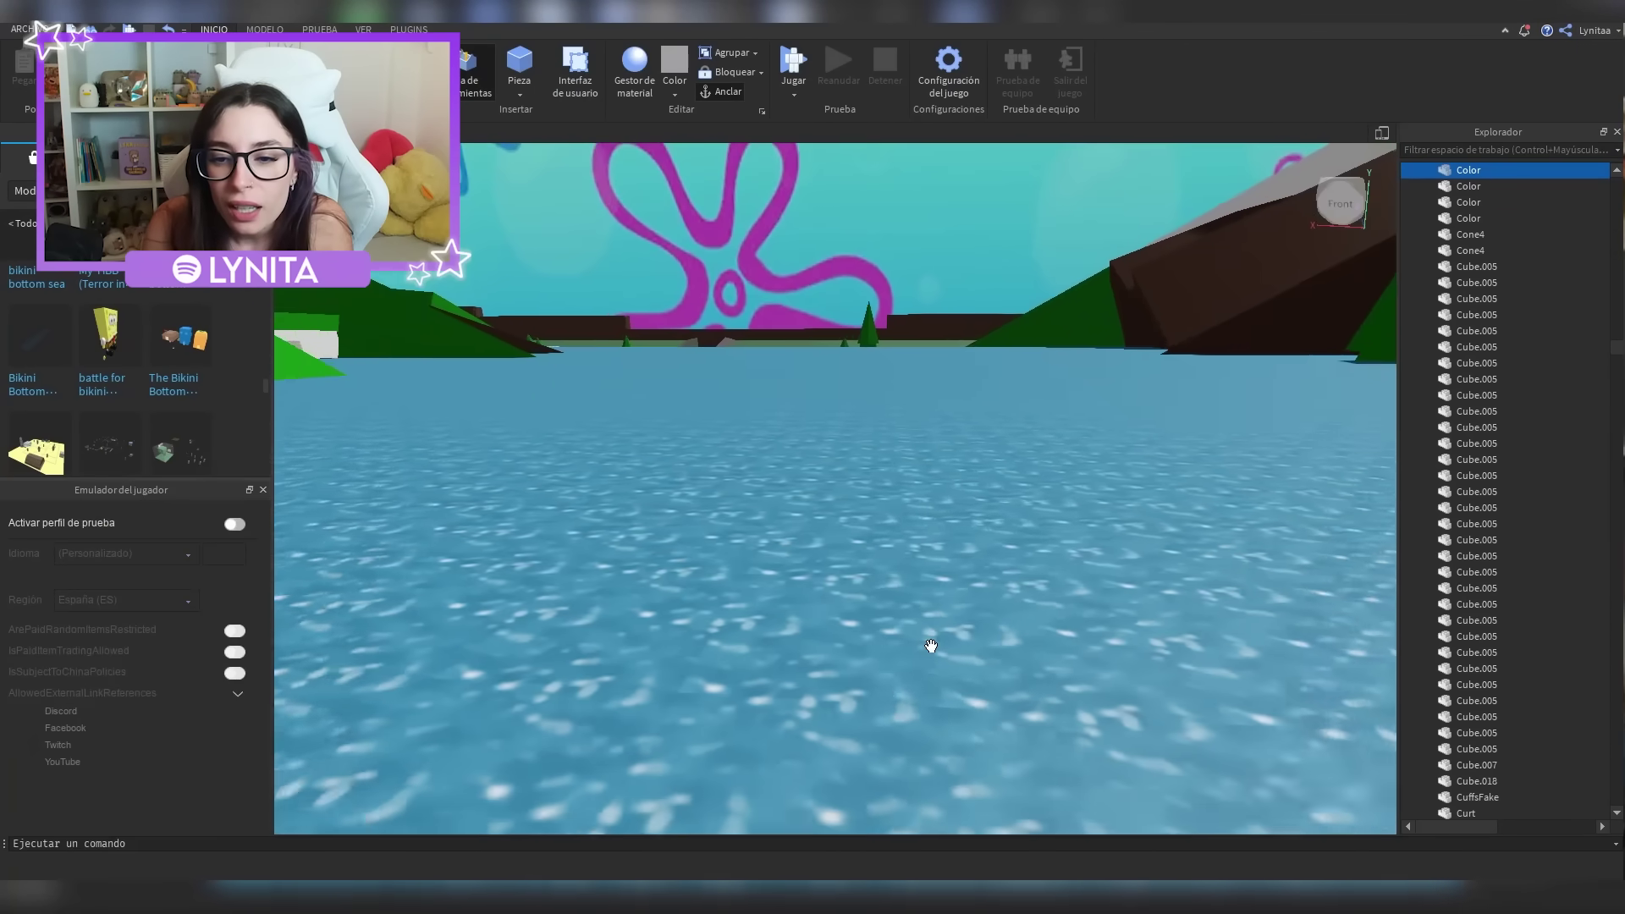
{"action": "scroll", "coordinate": [932, 646], "scroll_direction": "up", "scroll_amount": 10}
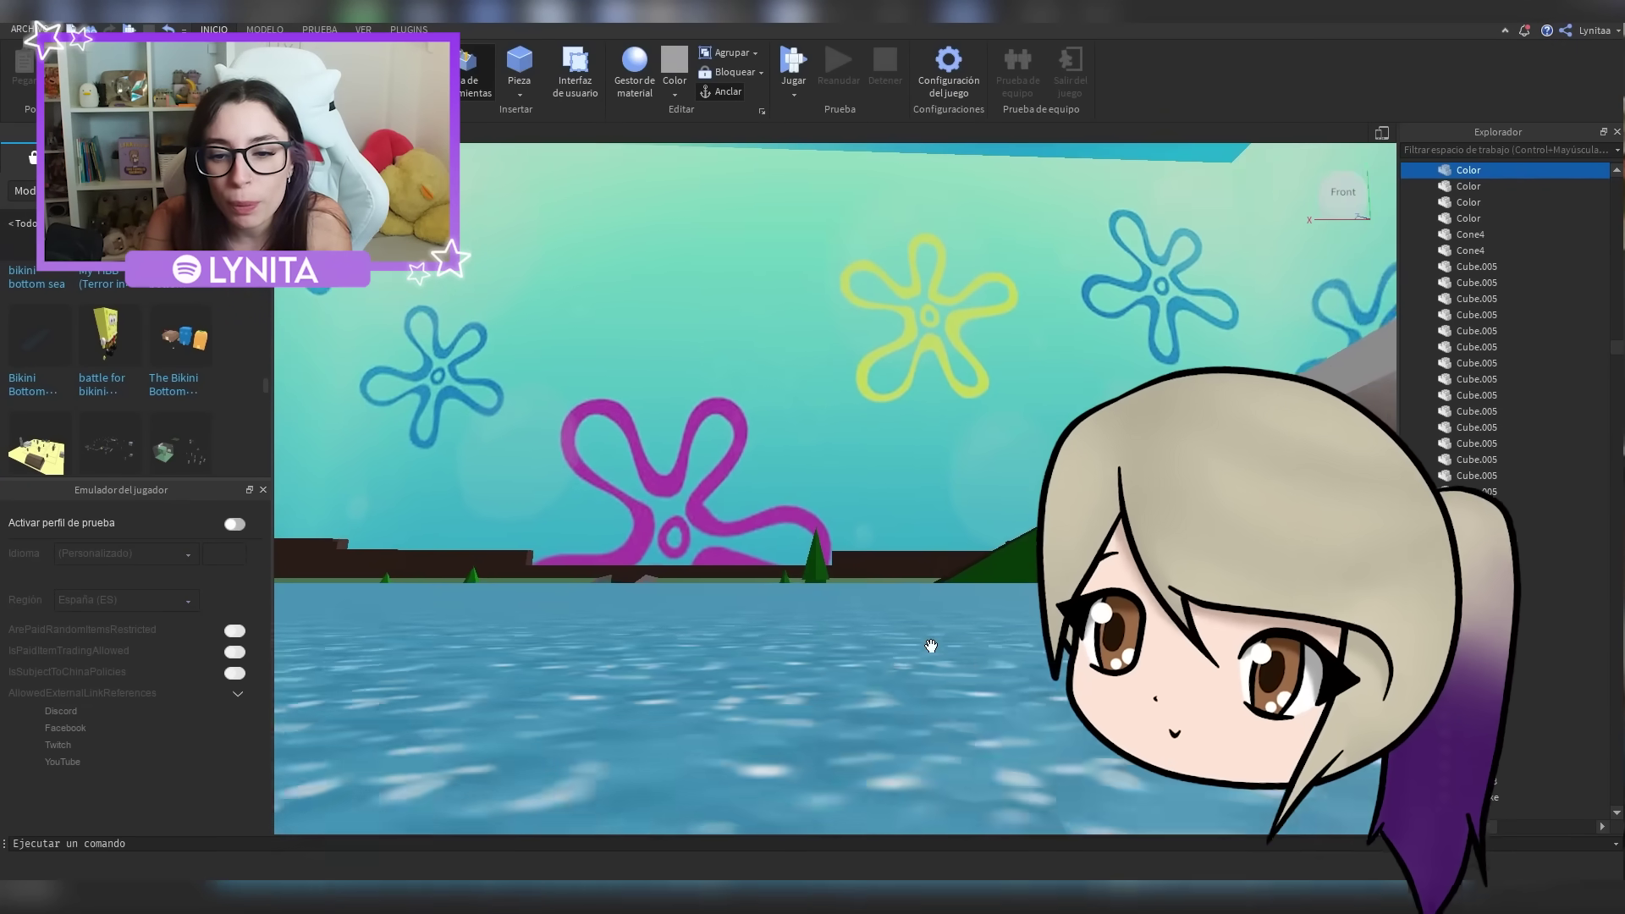
{"action": "scroll", "coordinate": [932, 646], "scroll_direction": "up", "scroll_amount": 6}
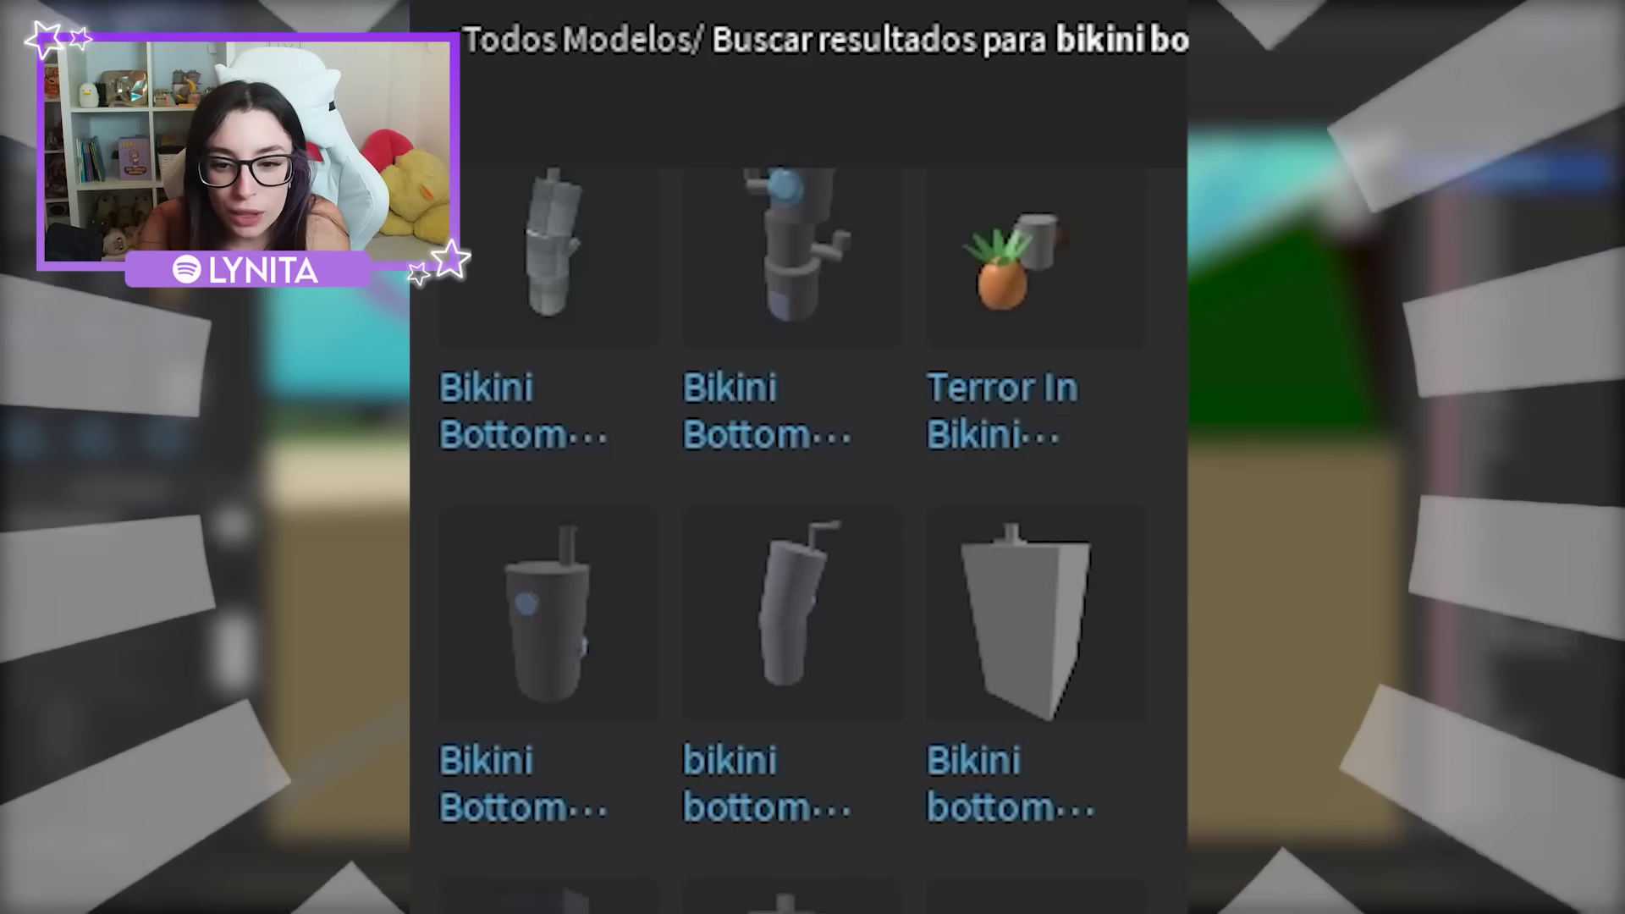
Rotate the SpongeBob Houses model about its vertical axis on the sand near the green hill
{"action": "key", "text": "ctrl+4"}
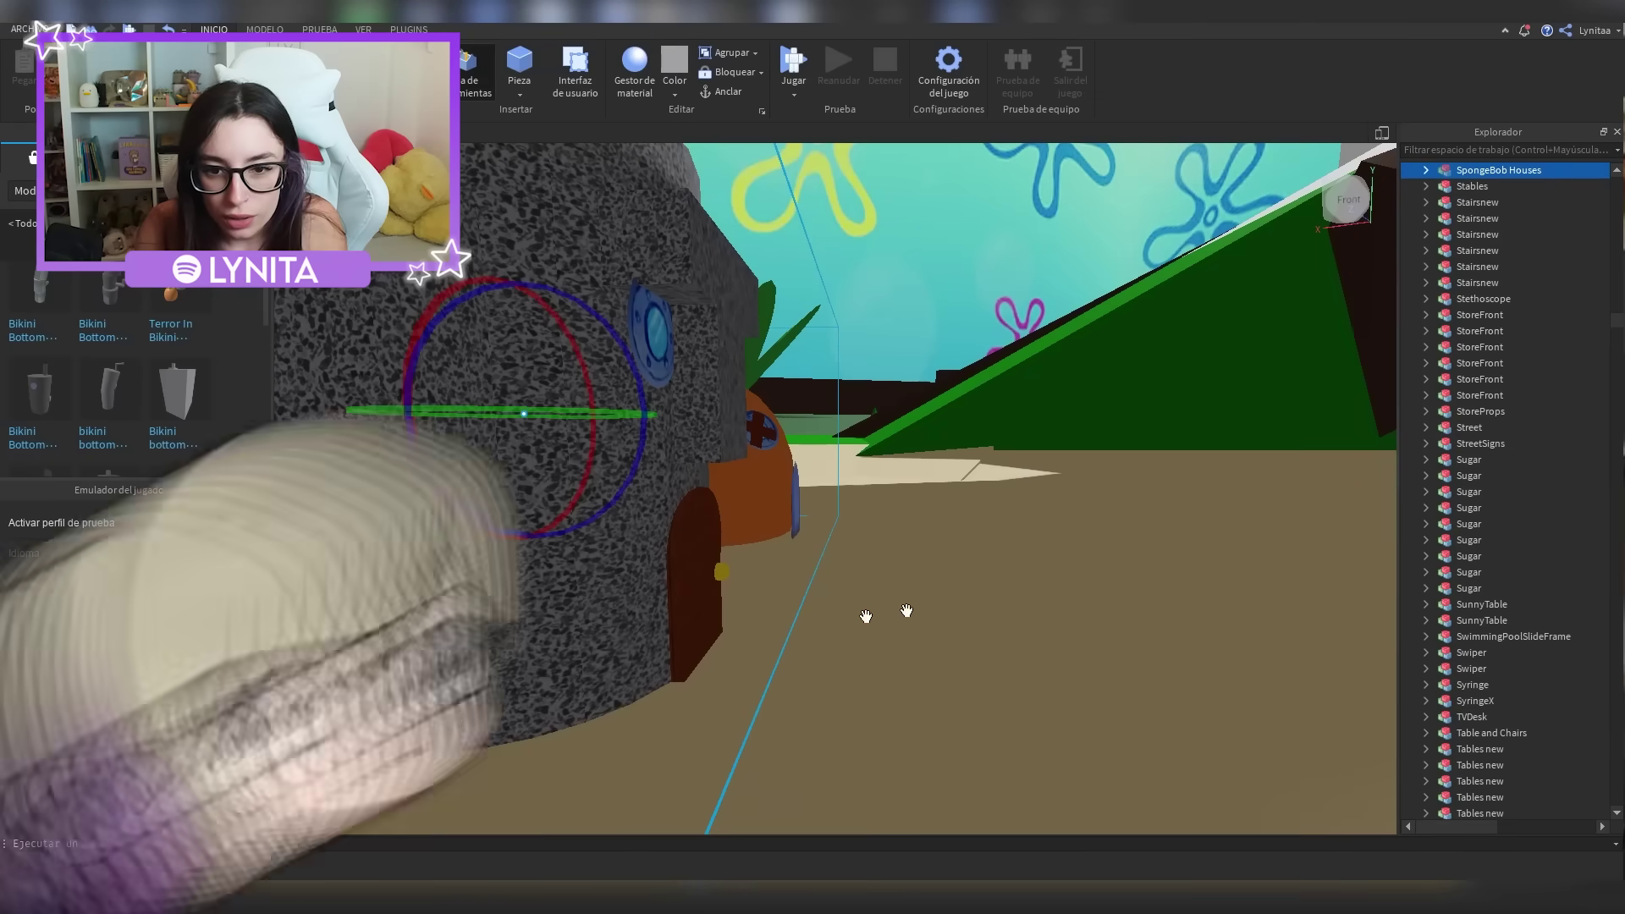
{"action": "middle_click_drag", "start_coordinate": [549, 655], "coordinate": [987, 599]}
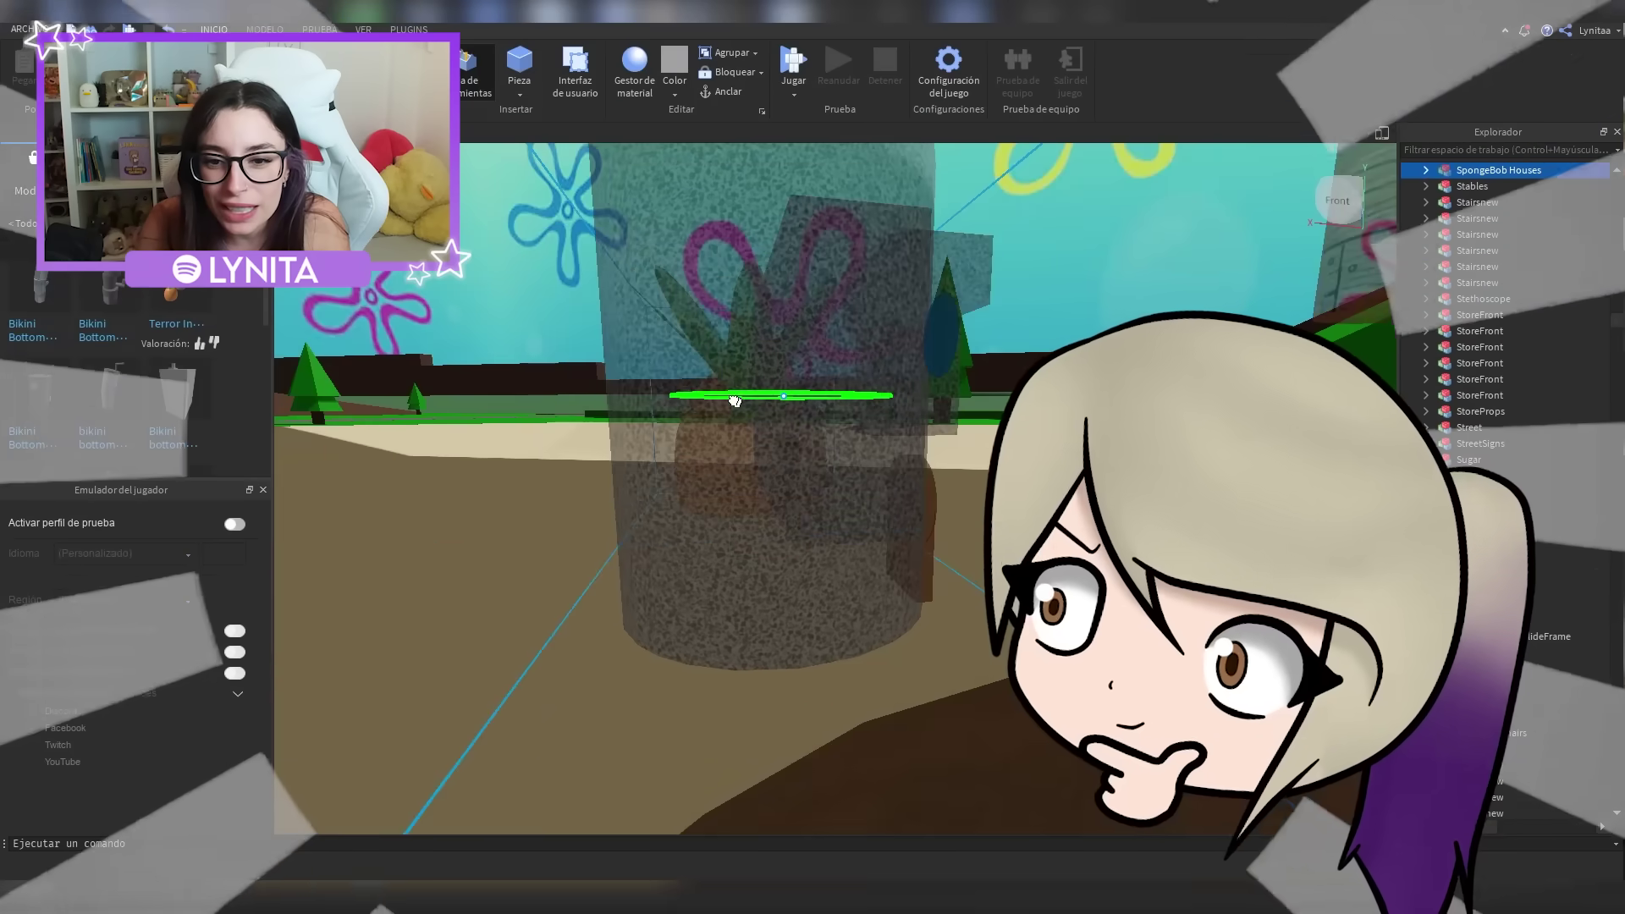
{"action": "left_click_drag", "start_coordinate": [745, 394], "coordinate": [677, 394]}
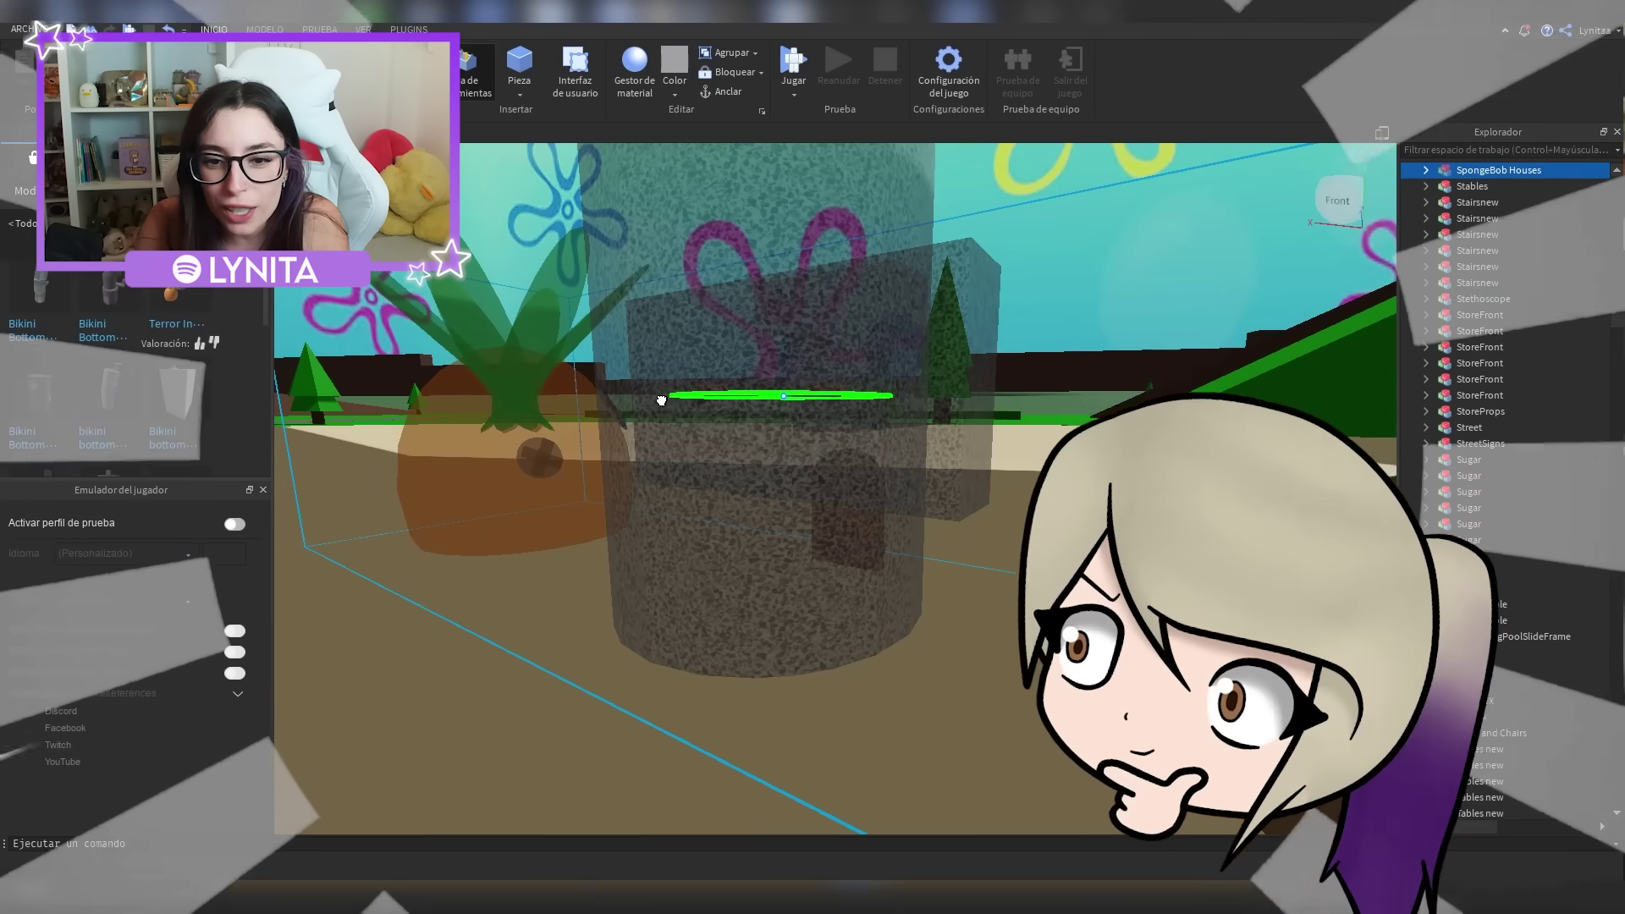